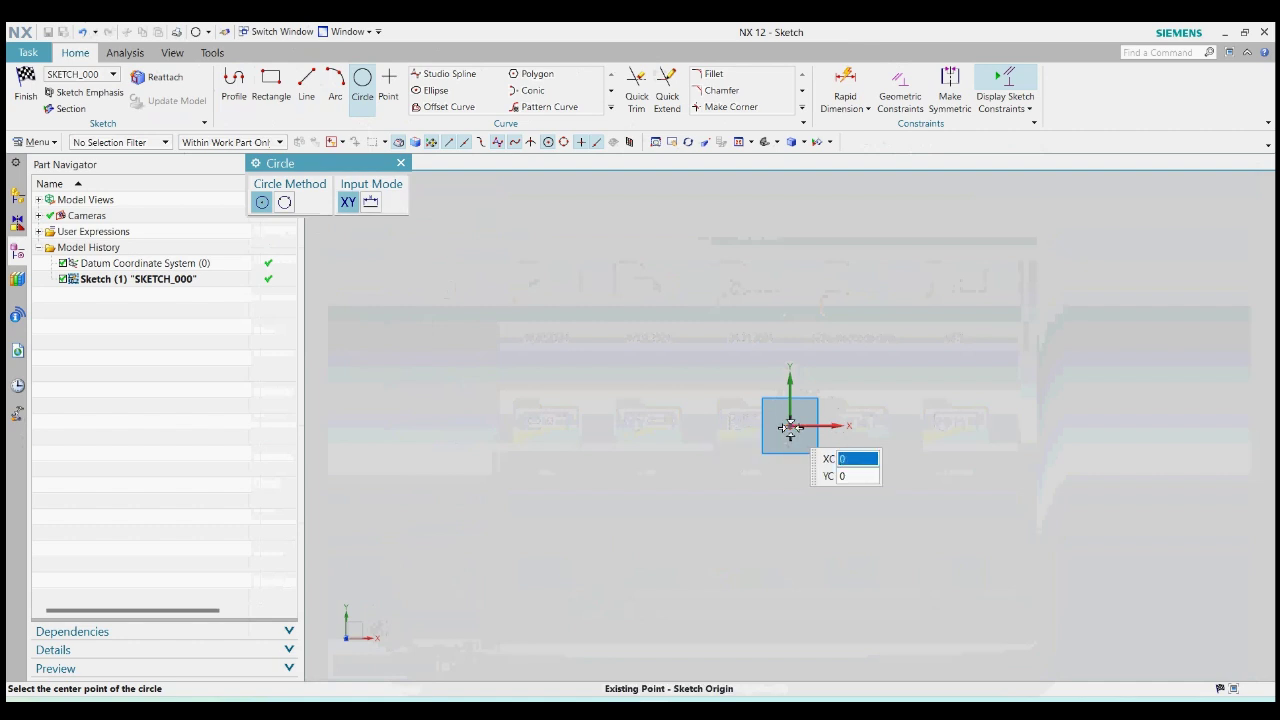
Step: Sketch a circle centred on the sketch origin and finish the sketch
click(849, 360)
click(400, 163)
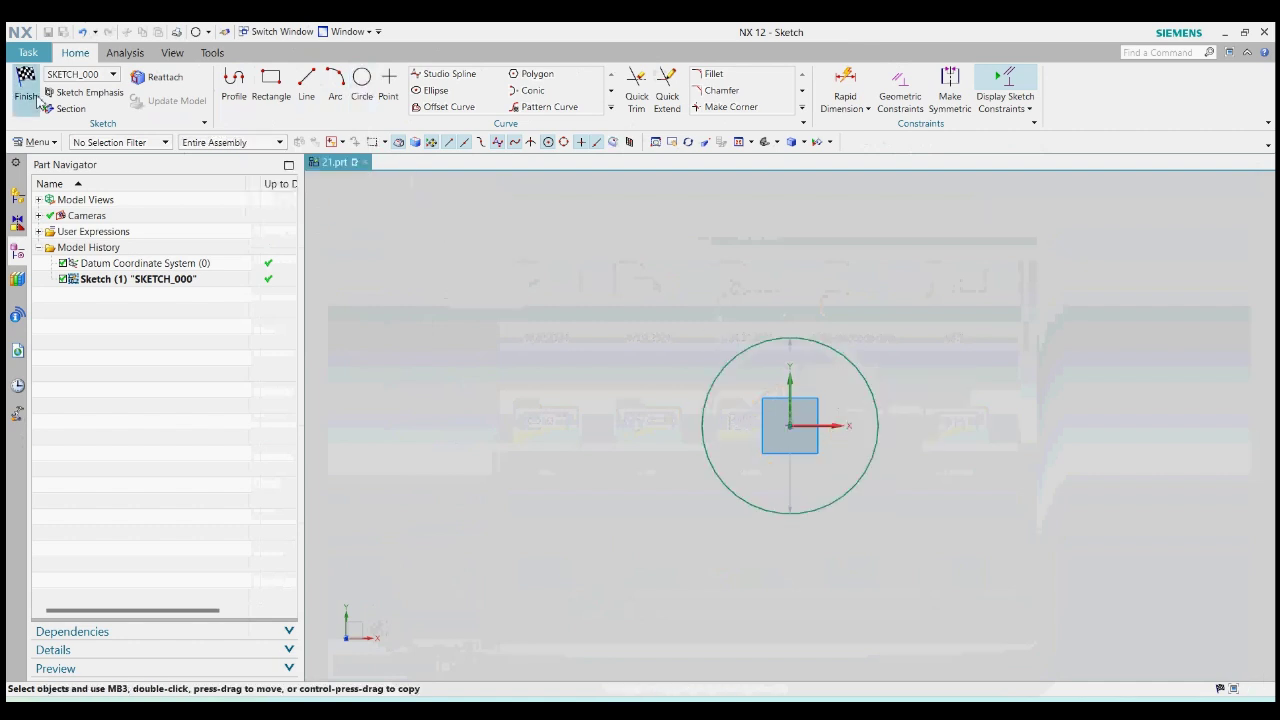
click(25, 85)
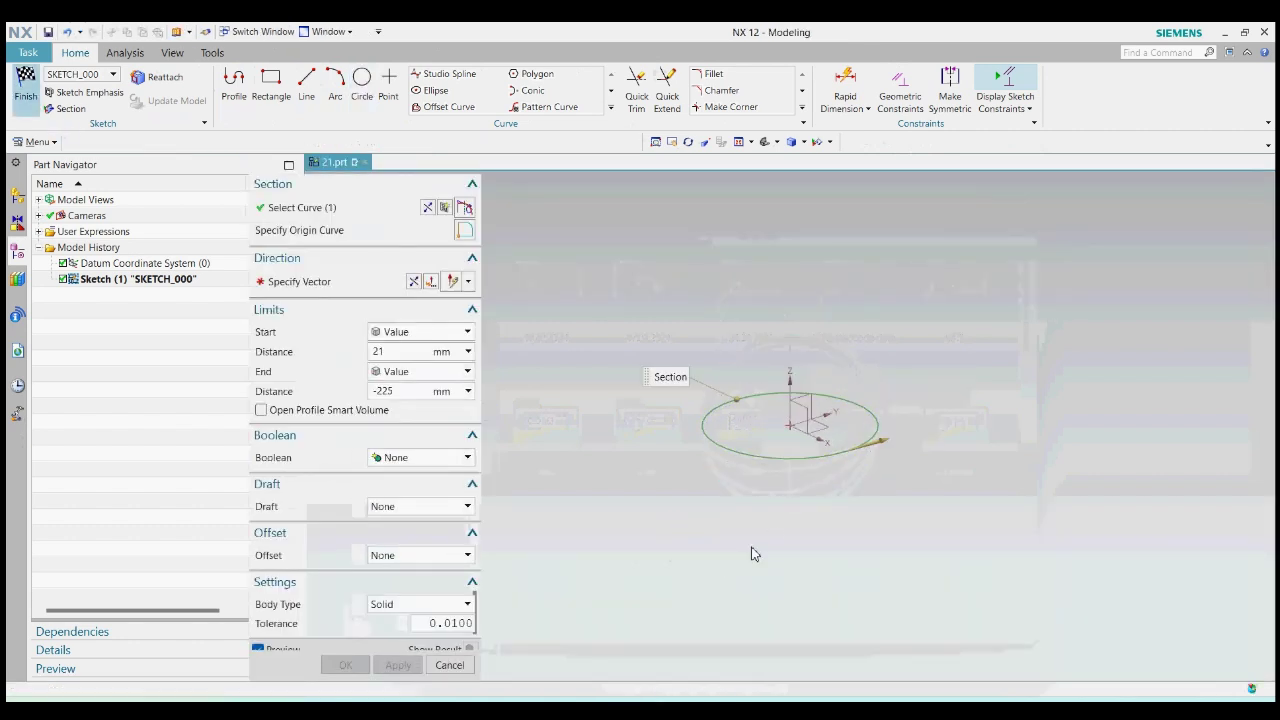
Step: Extrude the circle from 21 to -225 mm as a tube, using a two-sided offset from 0 to 15 mm
click(412, 557)
click(409, 600)
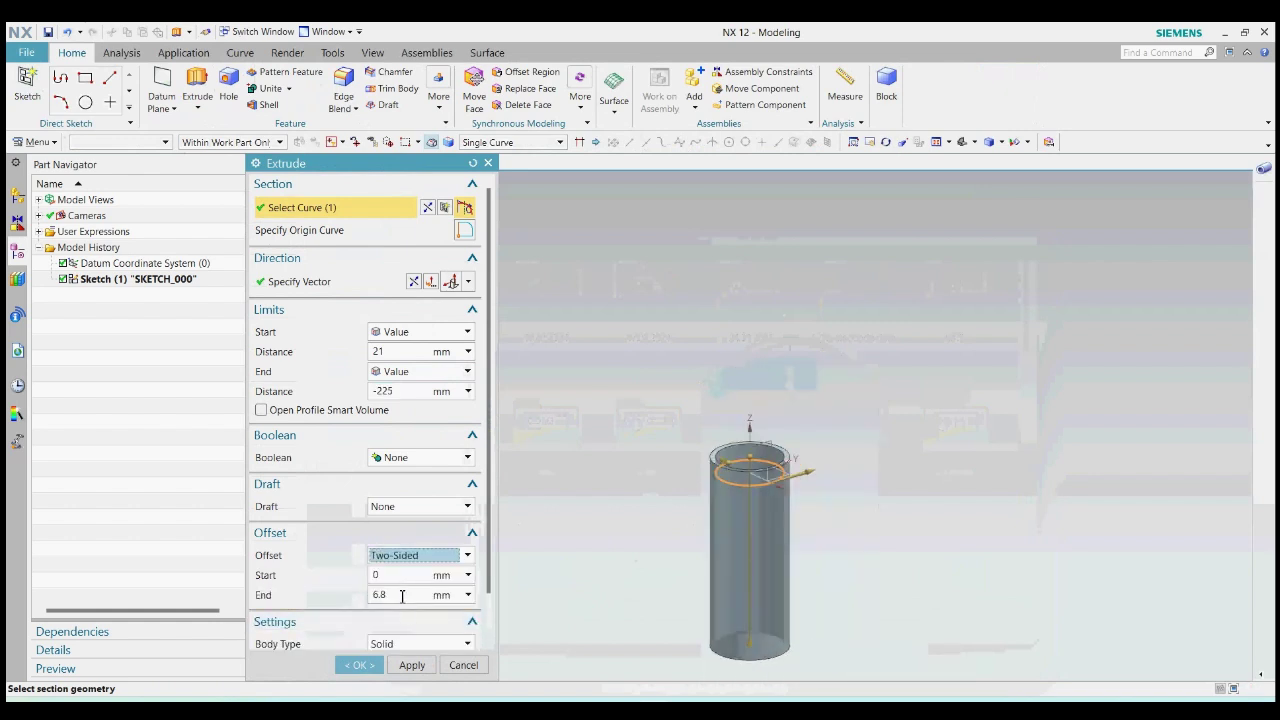
click(402, 597)
text(15)
key(Return)
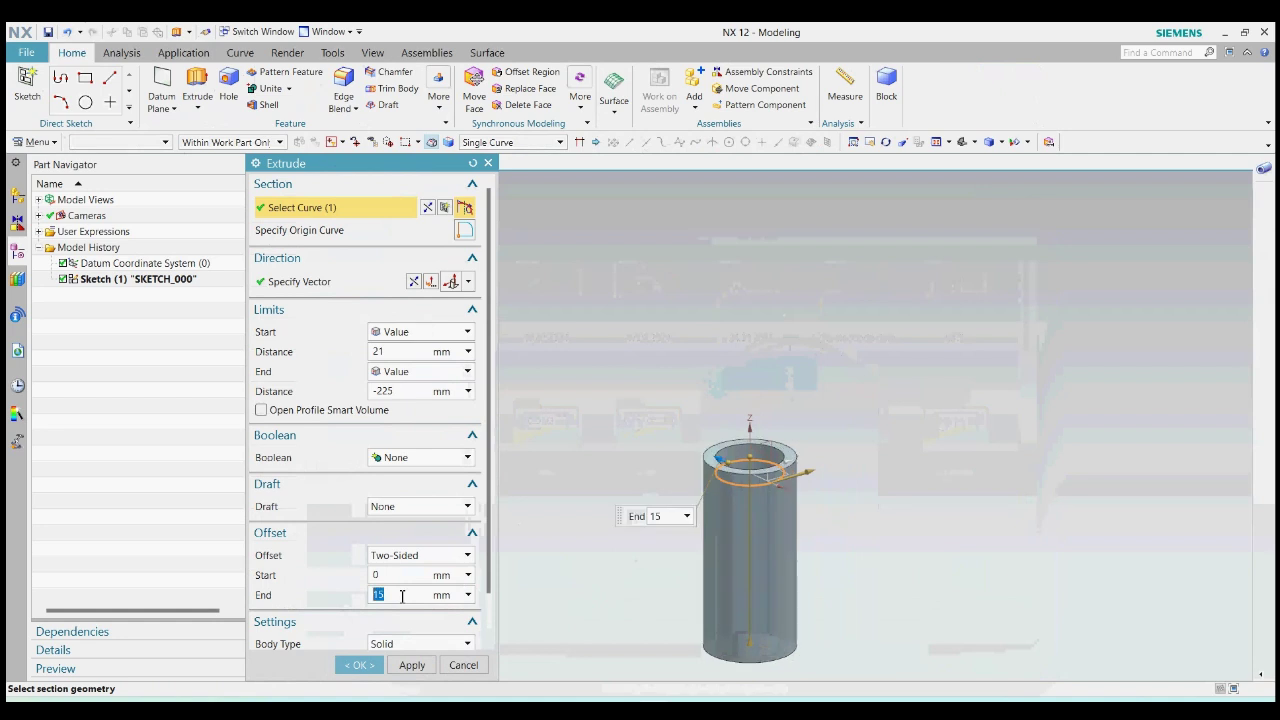
click(362, 666)
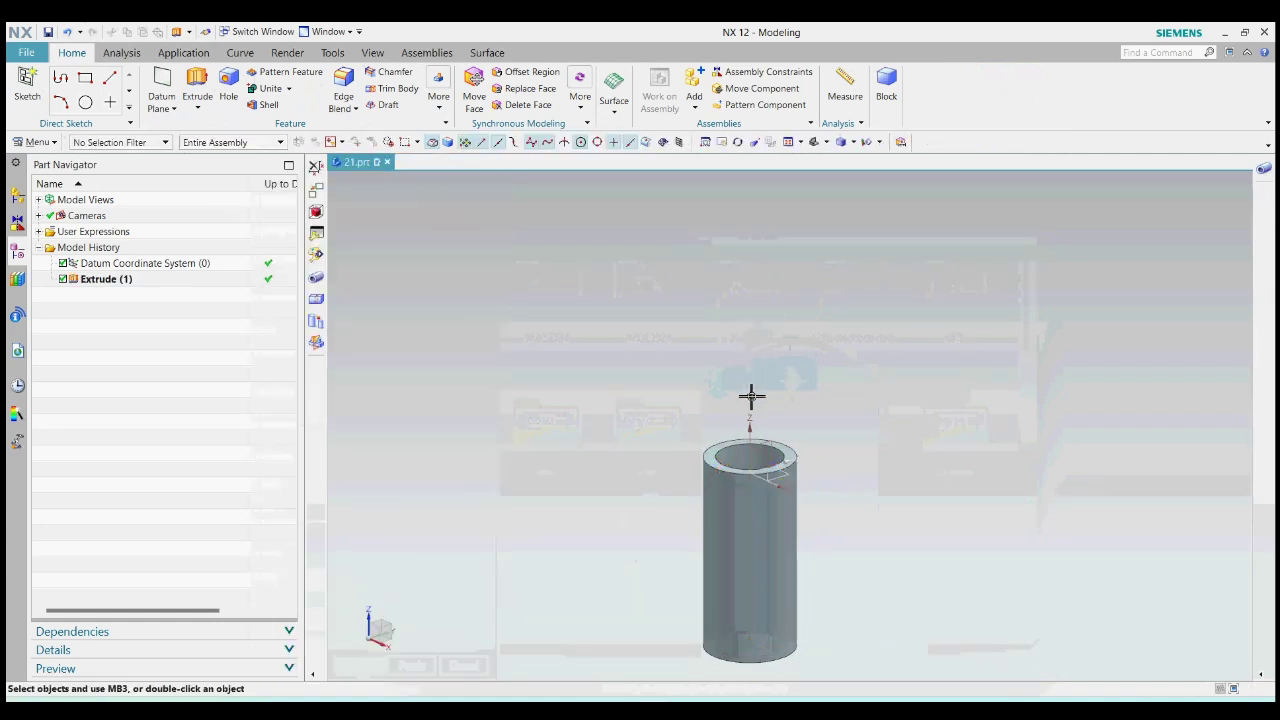
Step: Start an extrusion from the tube's top inner edge with an end distance of -75 mm
scroll(756, 375, down, 2)
scroll(765, 455, up, 2)
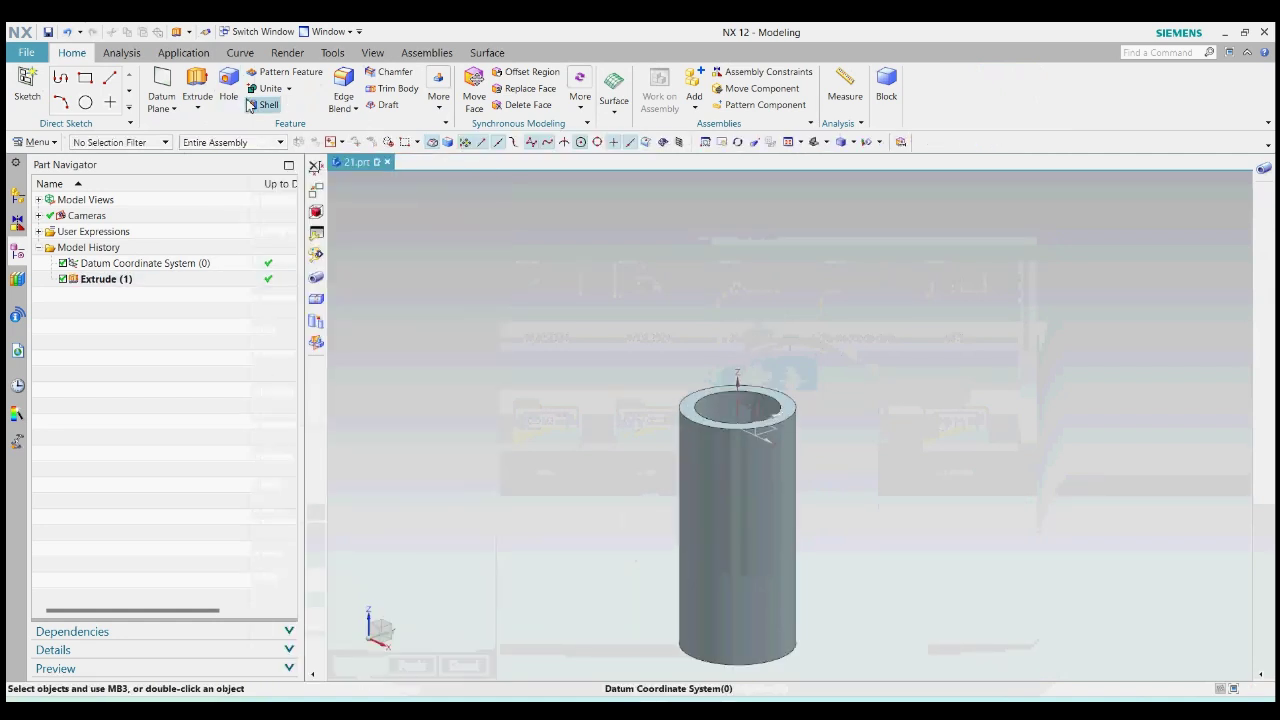
click(197, 88)
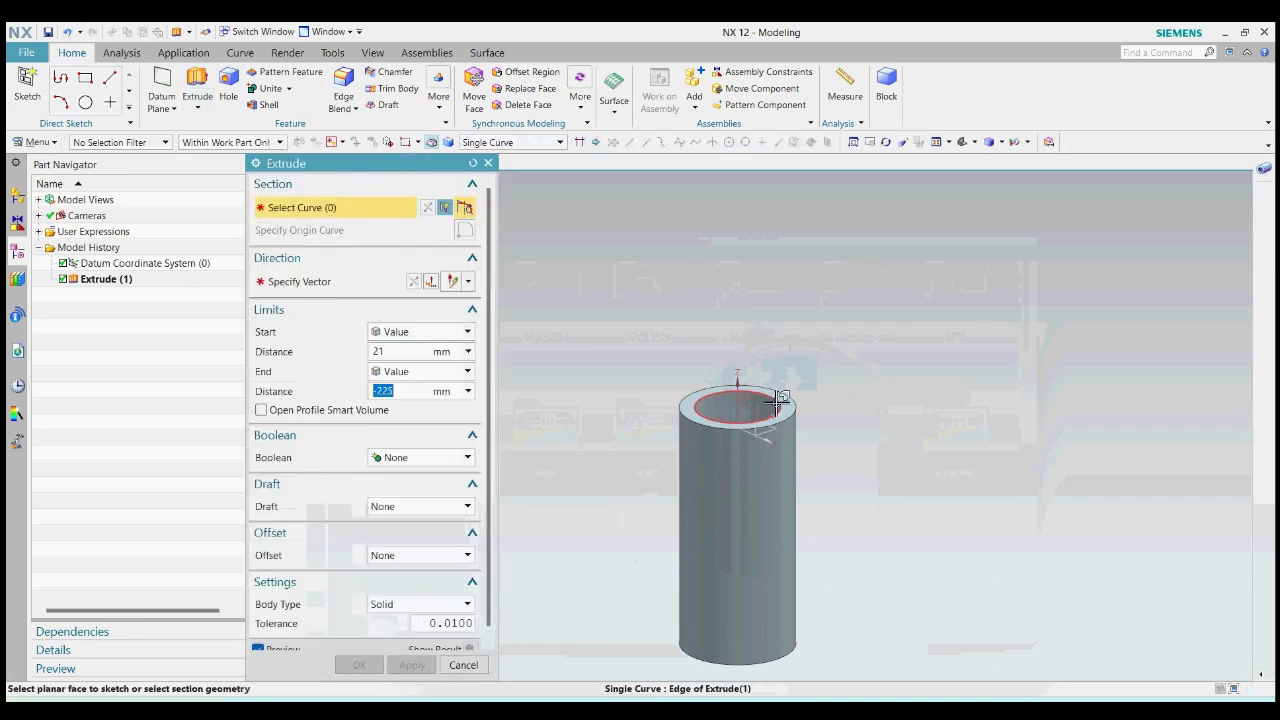
click(775, 403)
drag(740, 197, 738, 338)
Step: Give the collar extrusion a two-sided offset from -5 to 5 mm and unite it with the tube
click(408, 556)
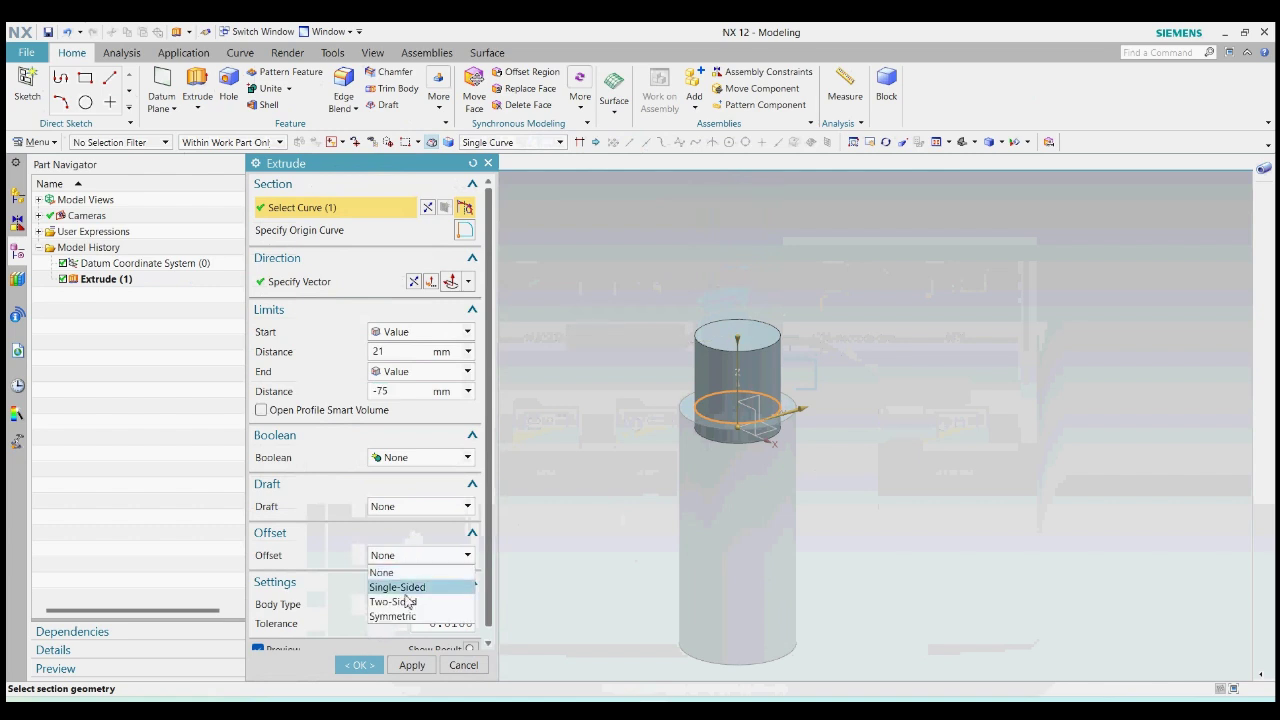
click(395, 601)
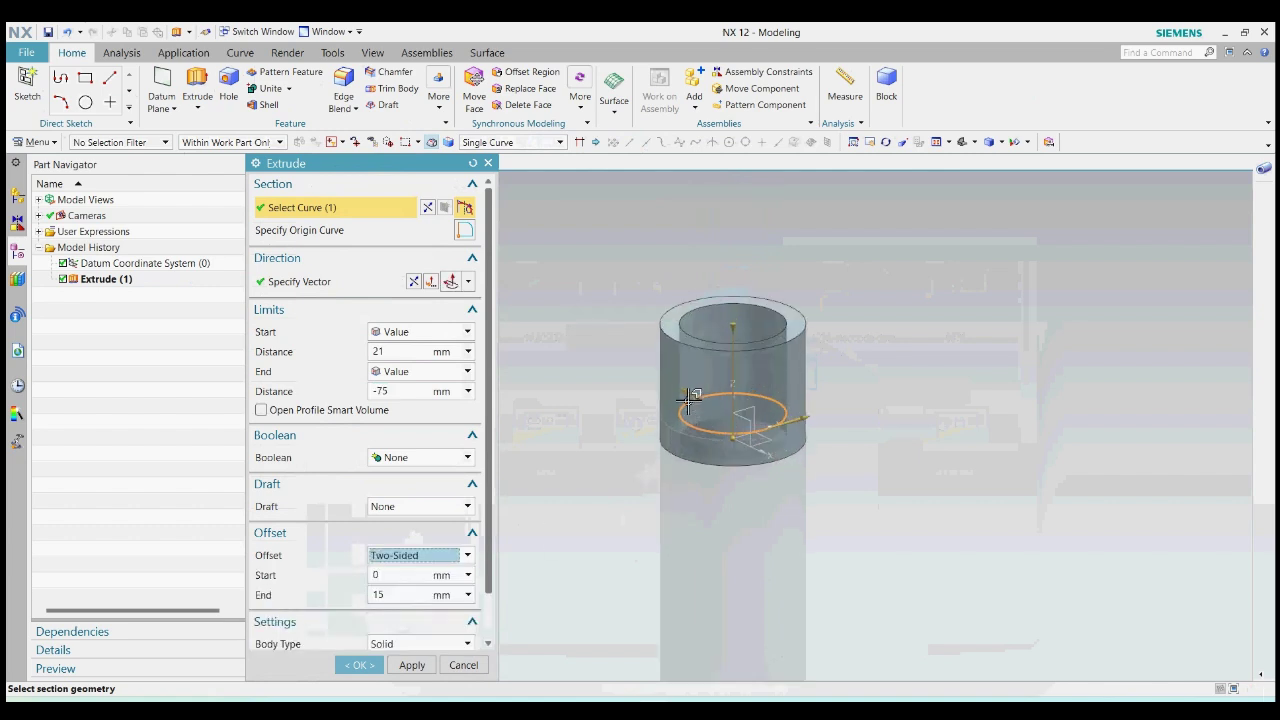
drag(692, 394, 696, 394)
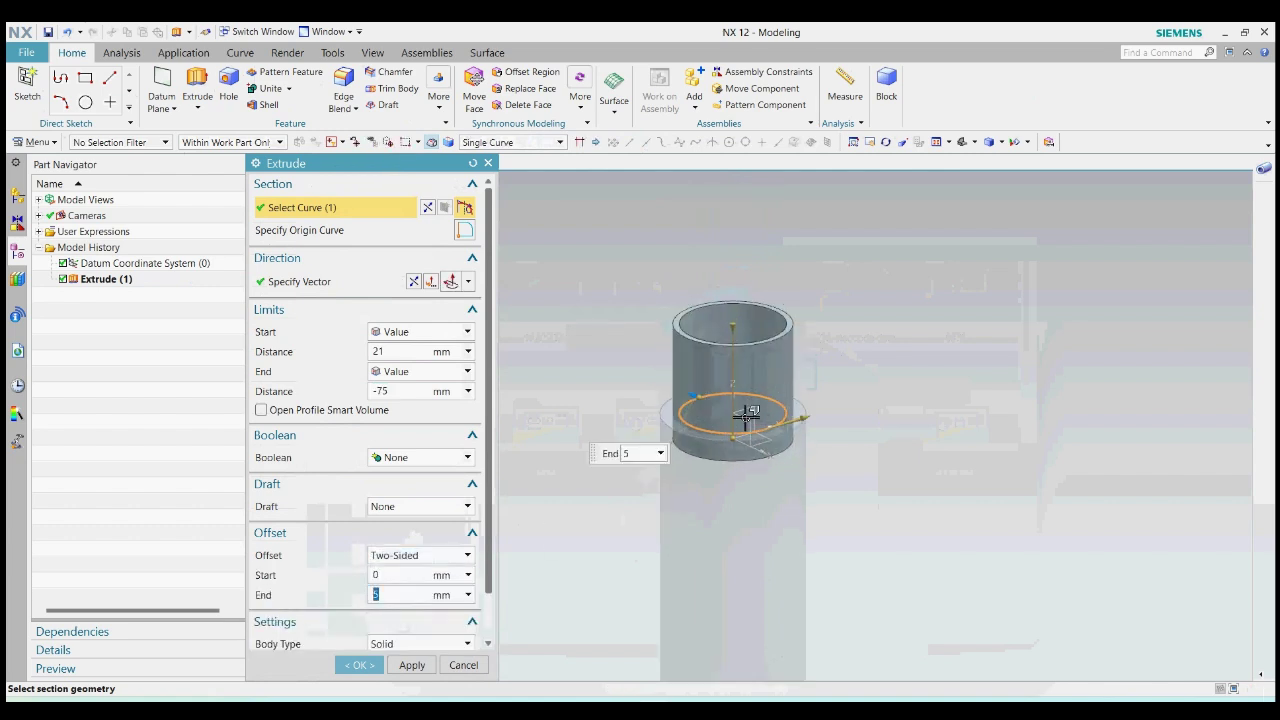
click(394, 575)
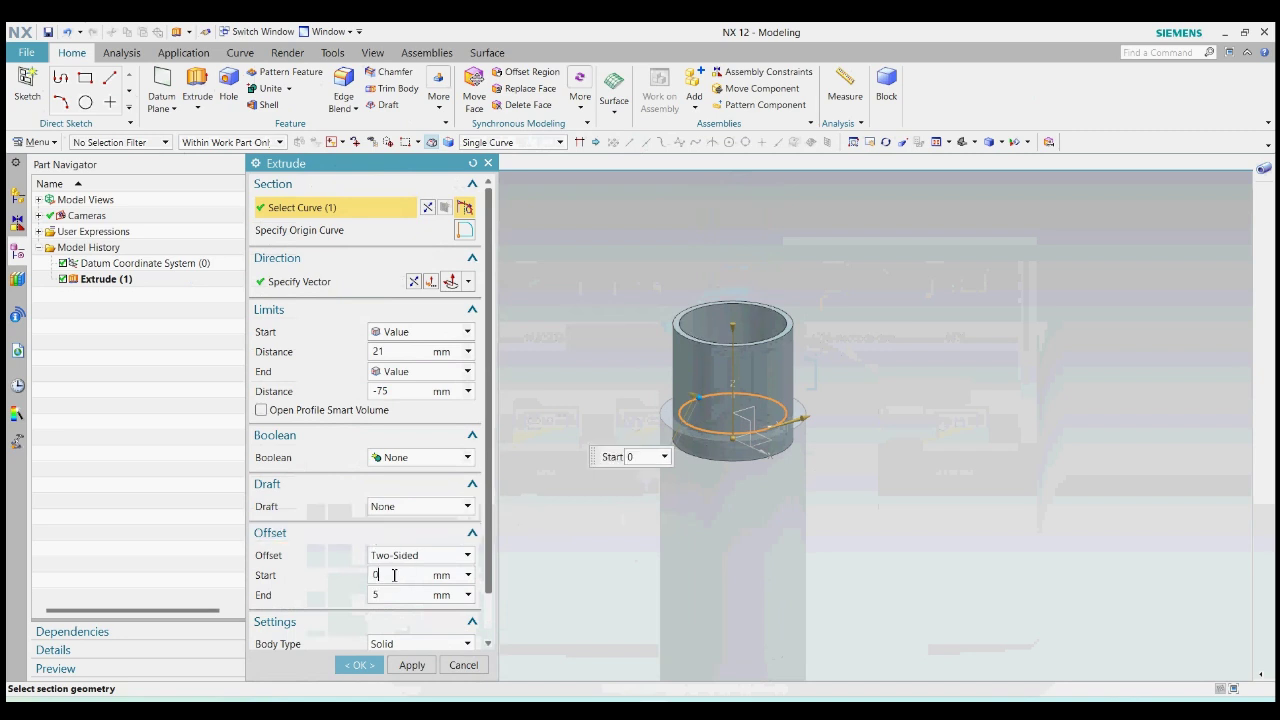
key(Return)
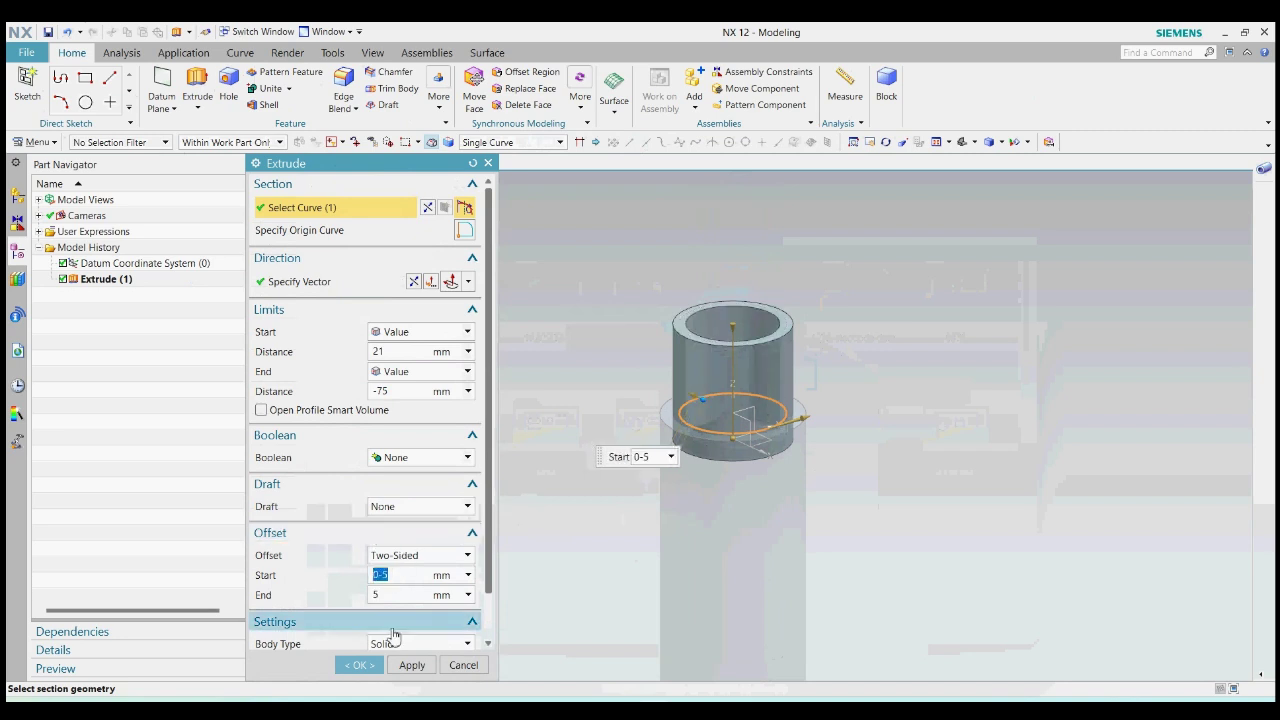
click(430, 457)
click(395, 488)
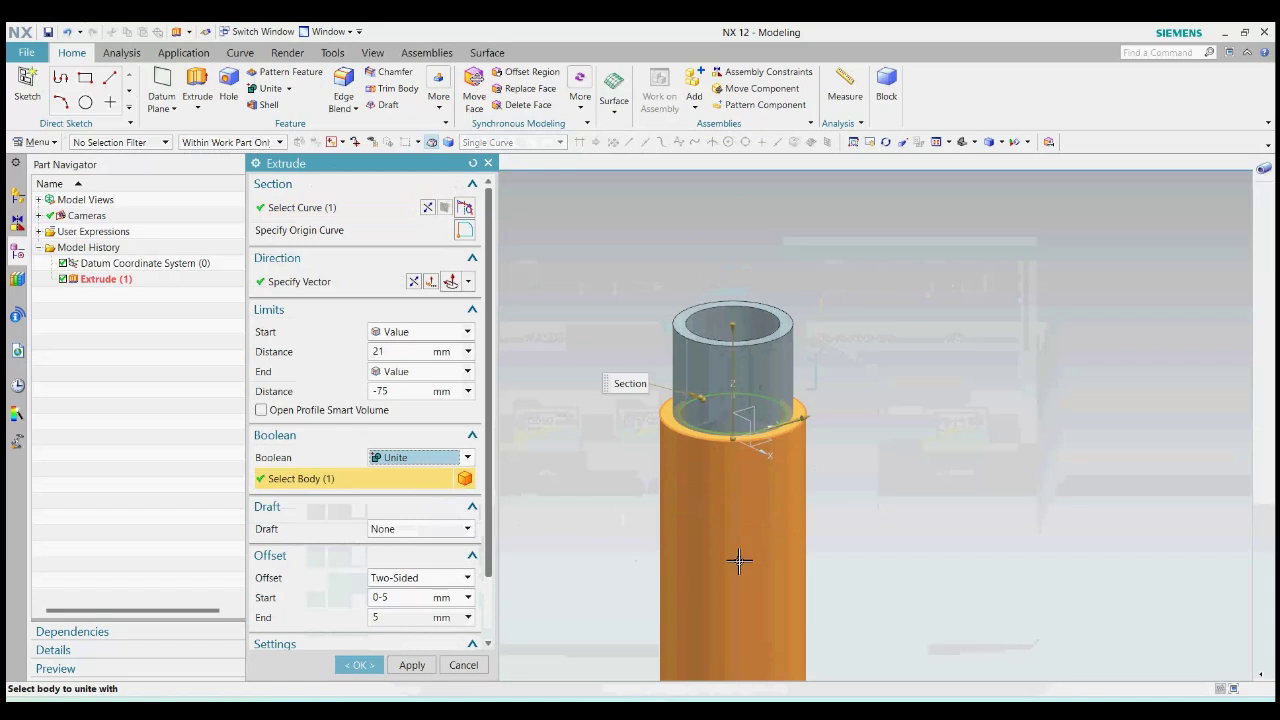
click(362, 665)
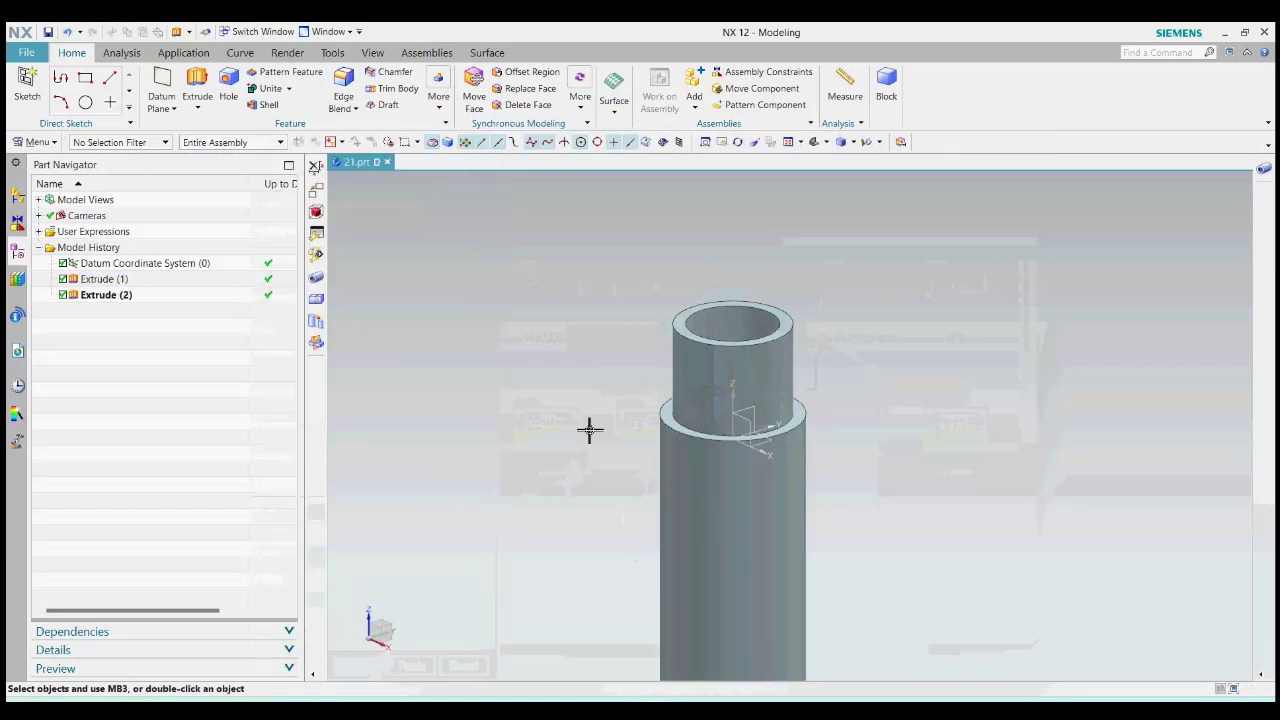
Step: Start an extrude sketch on the XZ plane and draw a vertical line upward from the midpoint of the tube's bottom edge
scroll(637, 569, down, 3)
click(198, 88)
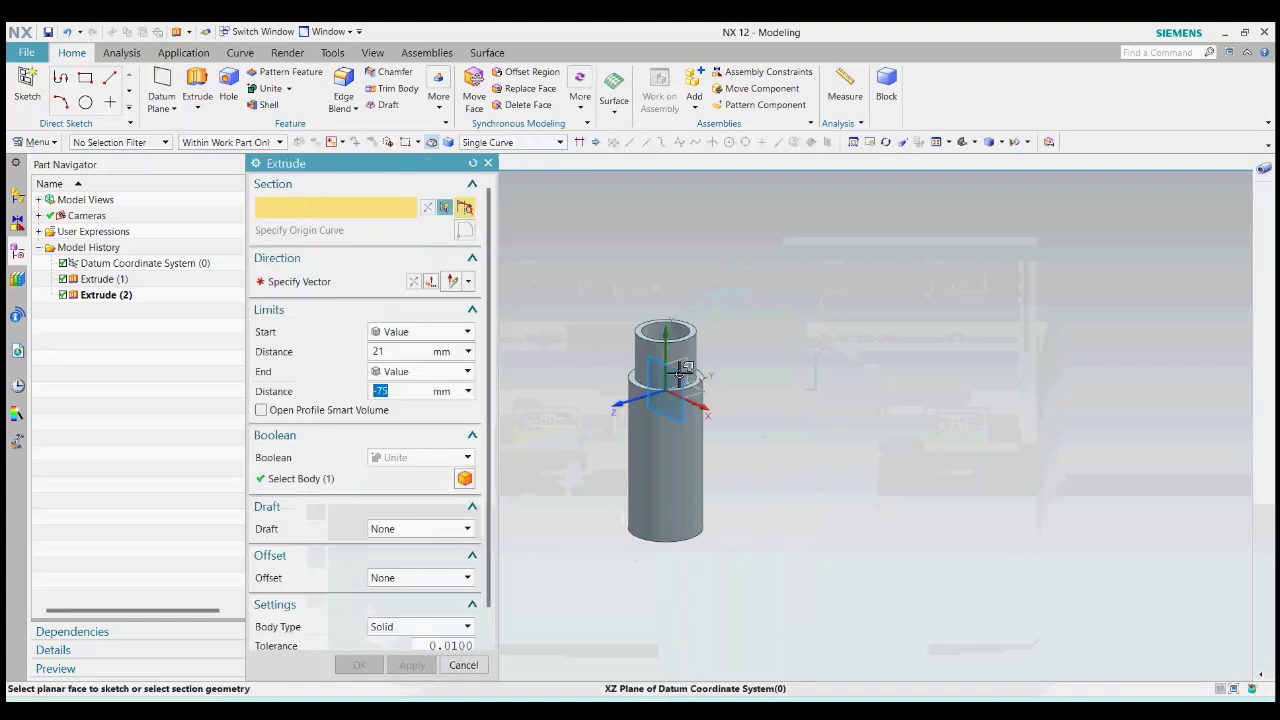
click(680, 372)
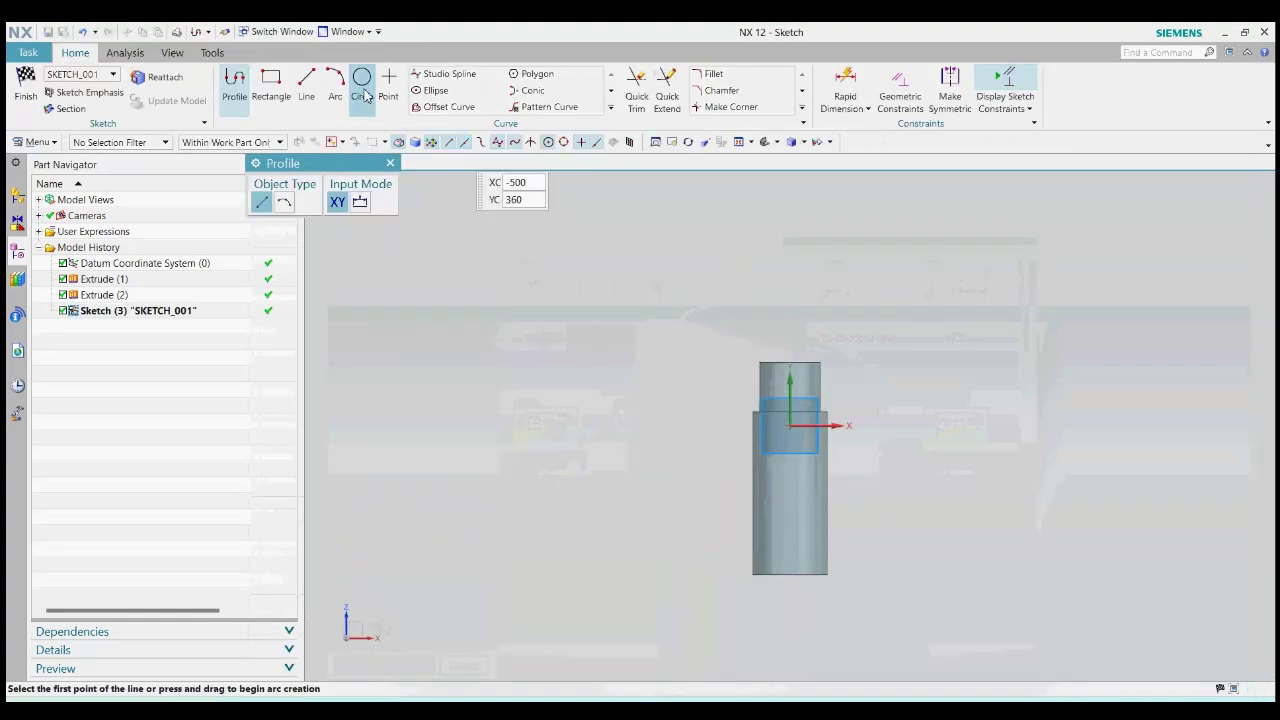
click(362, 90)
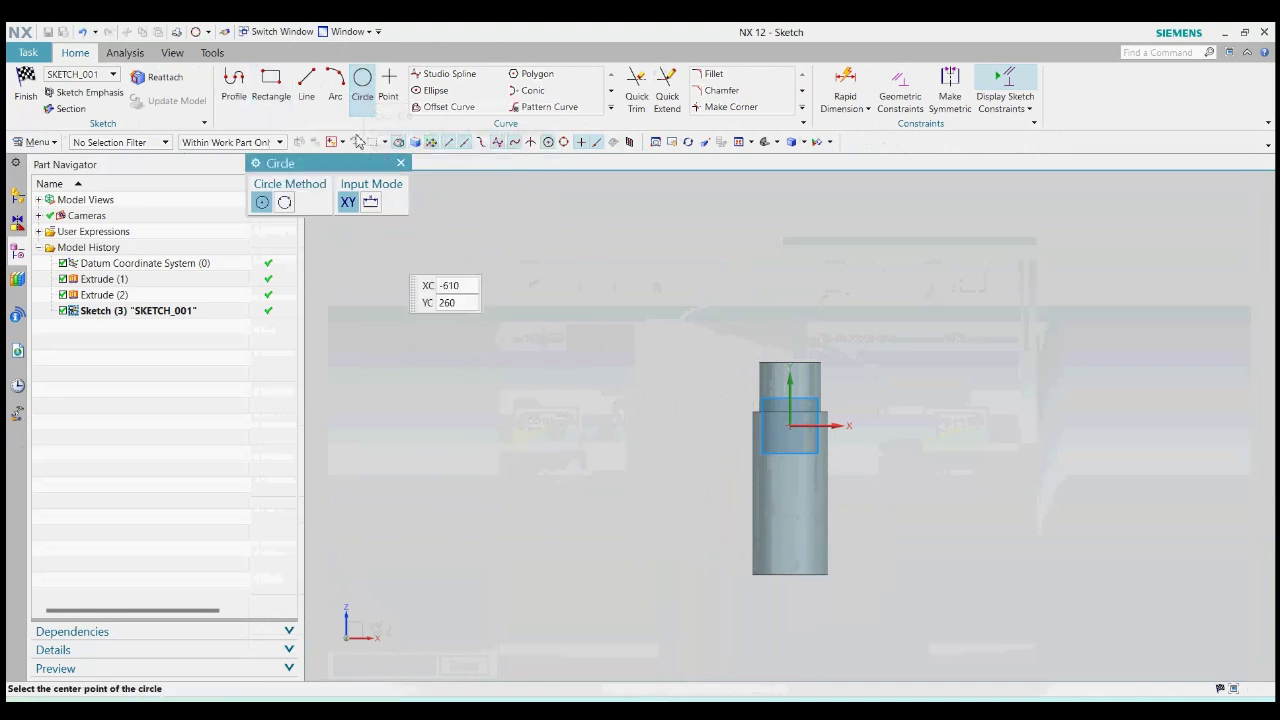
click(306, 88)
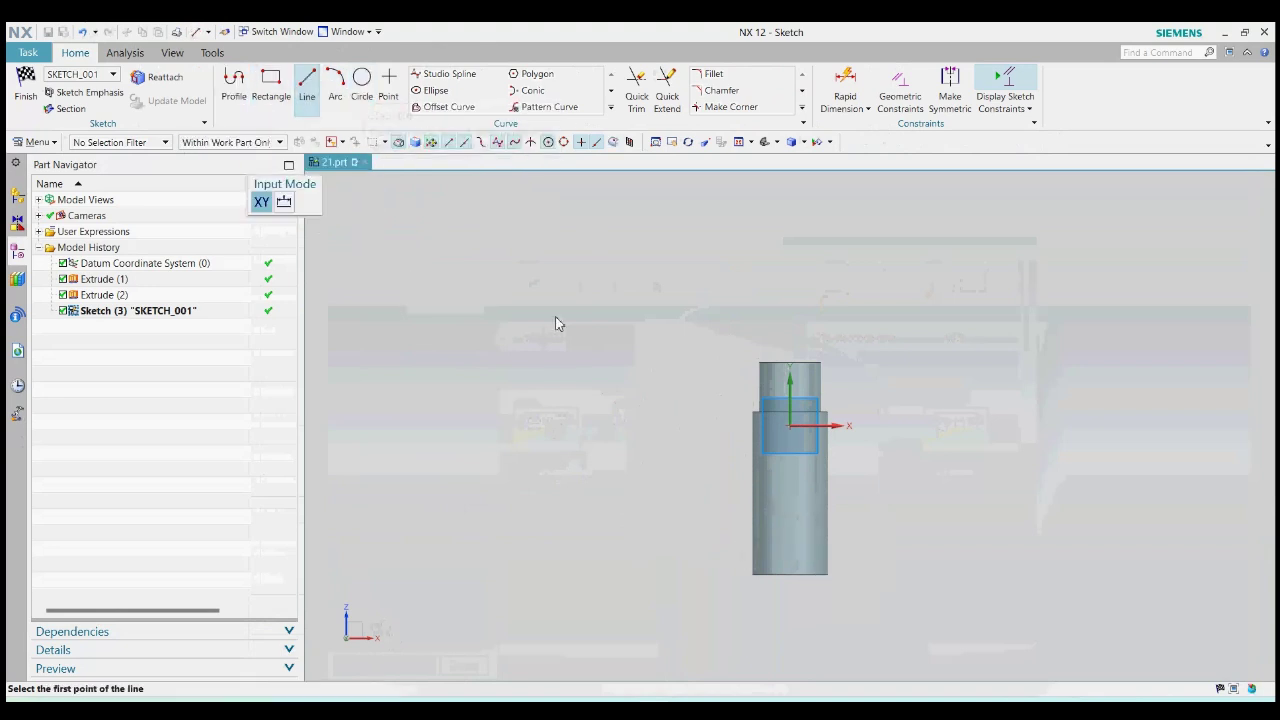
click(791, 577)
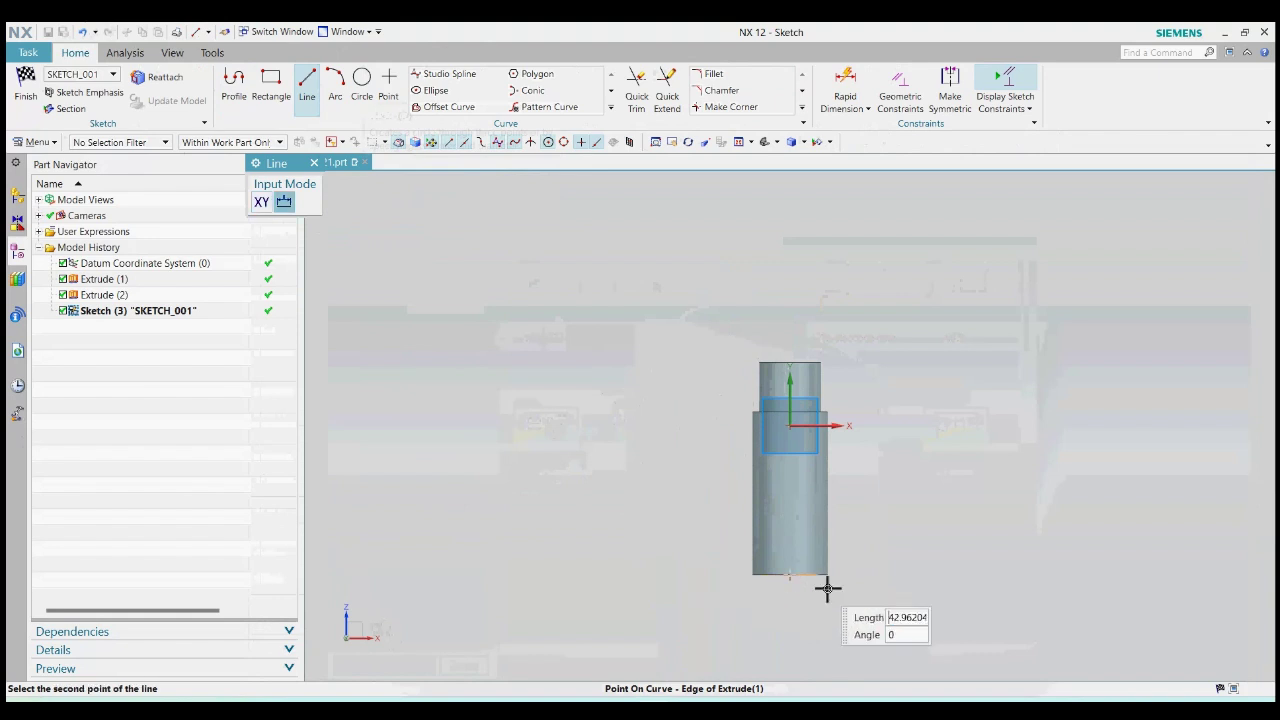
click(790, 497)
click(314, 162)
Step: Sketch a circle about 80 mm in diameter centred on the line's upper end and finish the sketch
click(362, 88)
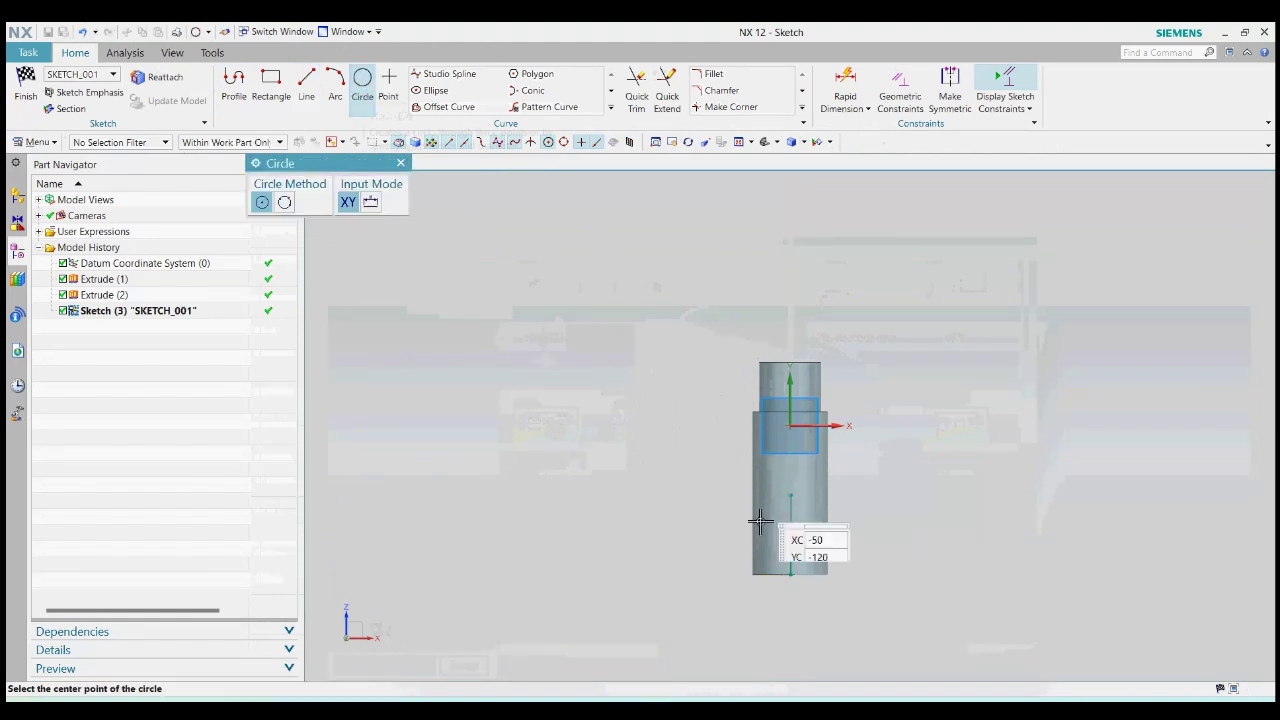
scroll(766, 506, up, 2)
click(804, 490)
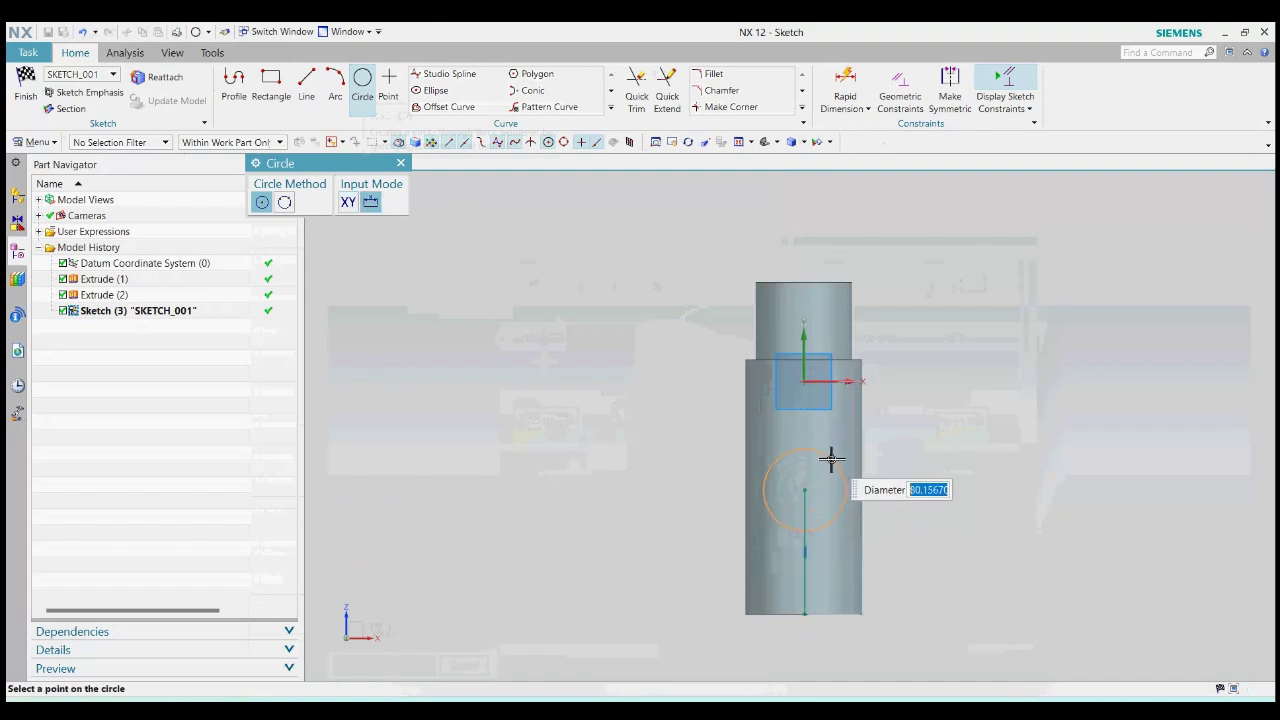
click(831, 457)
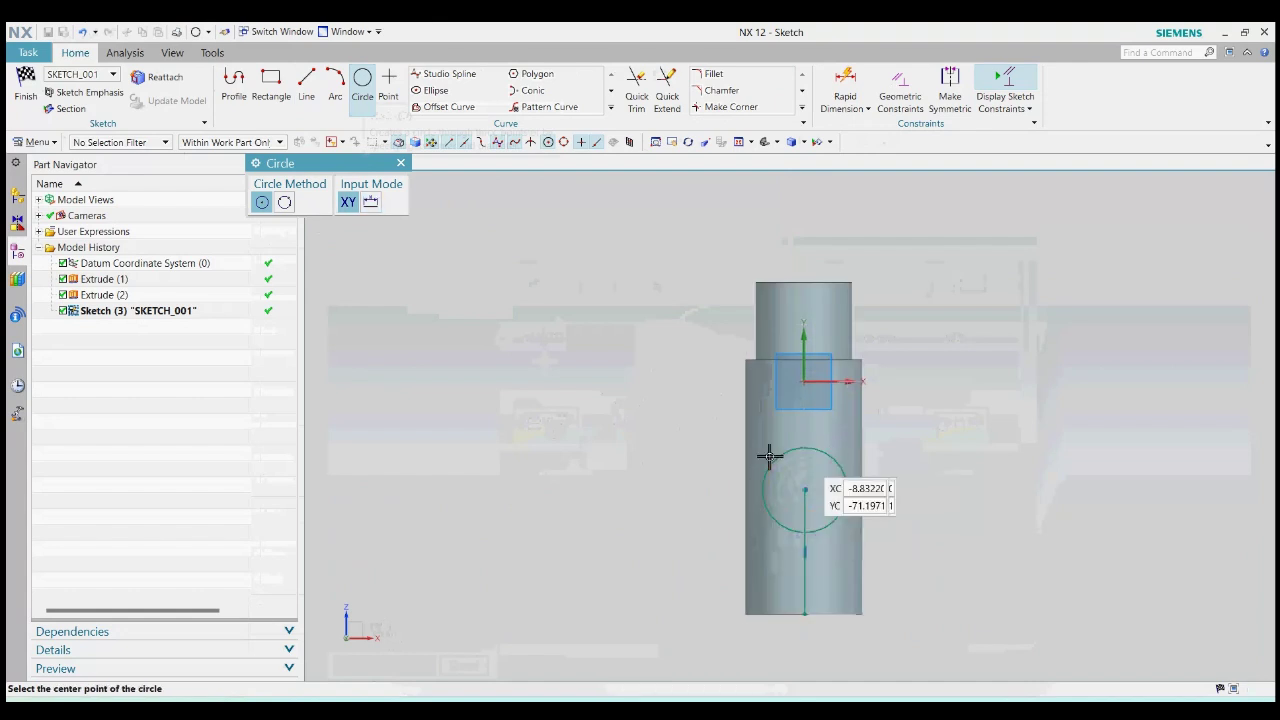
click(401, 163)
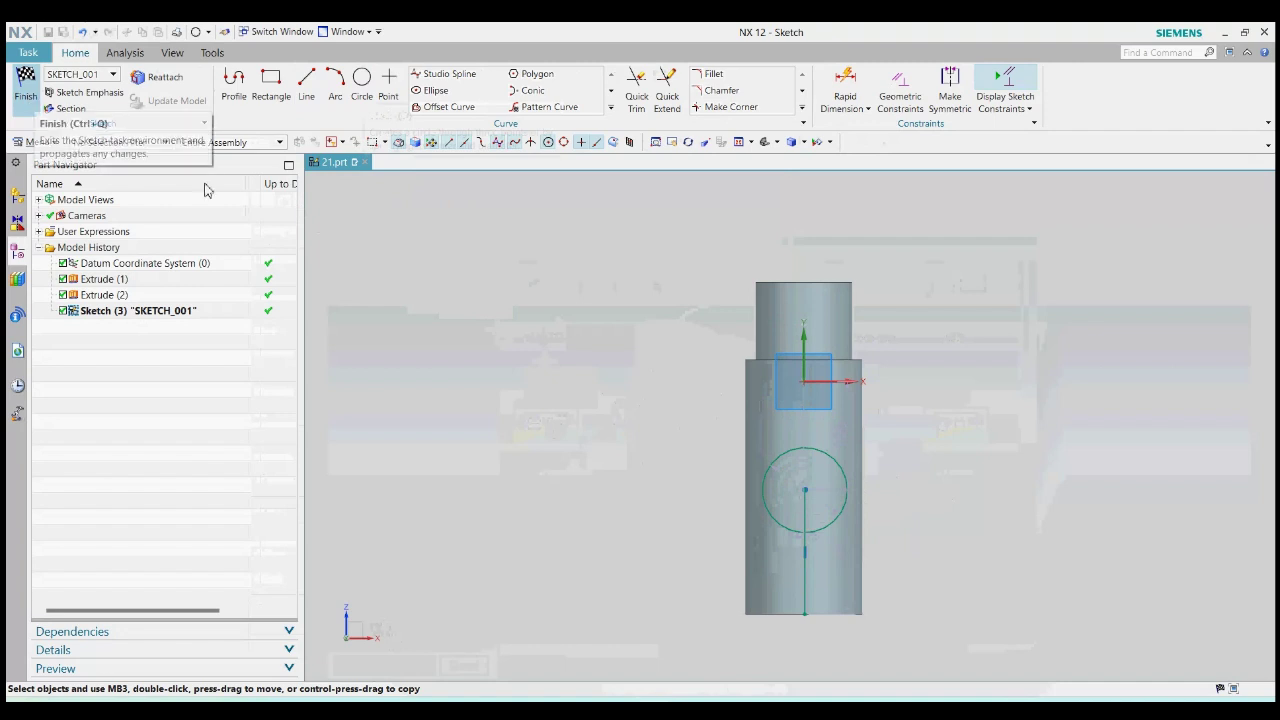
click(30, 86)
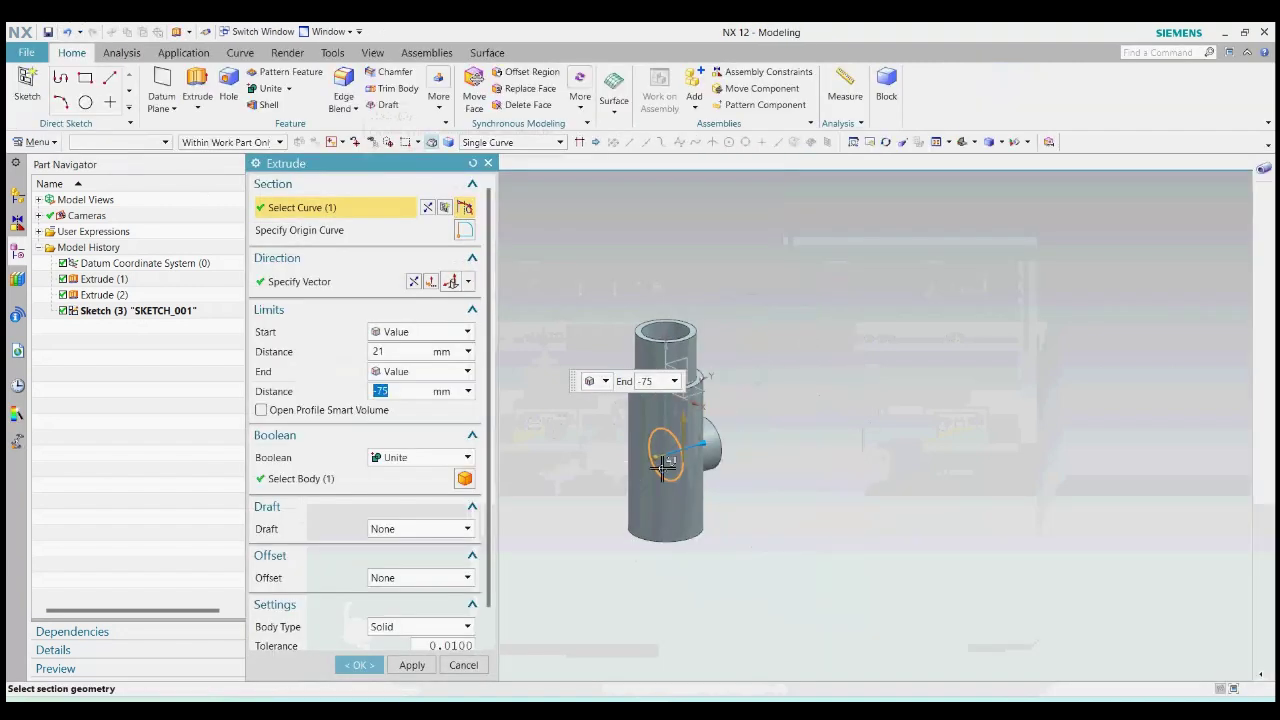
Step: Extend the side circle's extrusion to an end distance of -90 mm and set it to subtract from the tube
middle_drag(783, 473, 706, 443)
scroll(706, 443, up, 3)
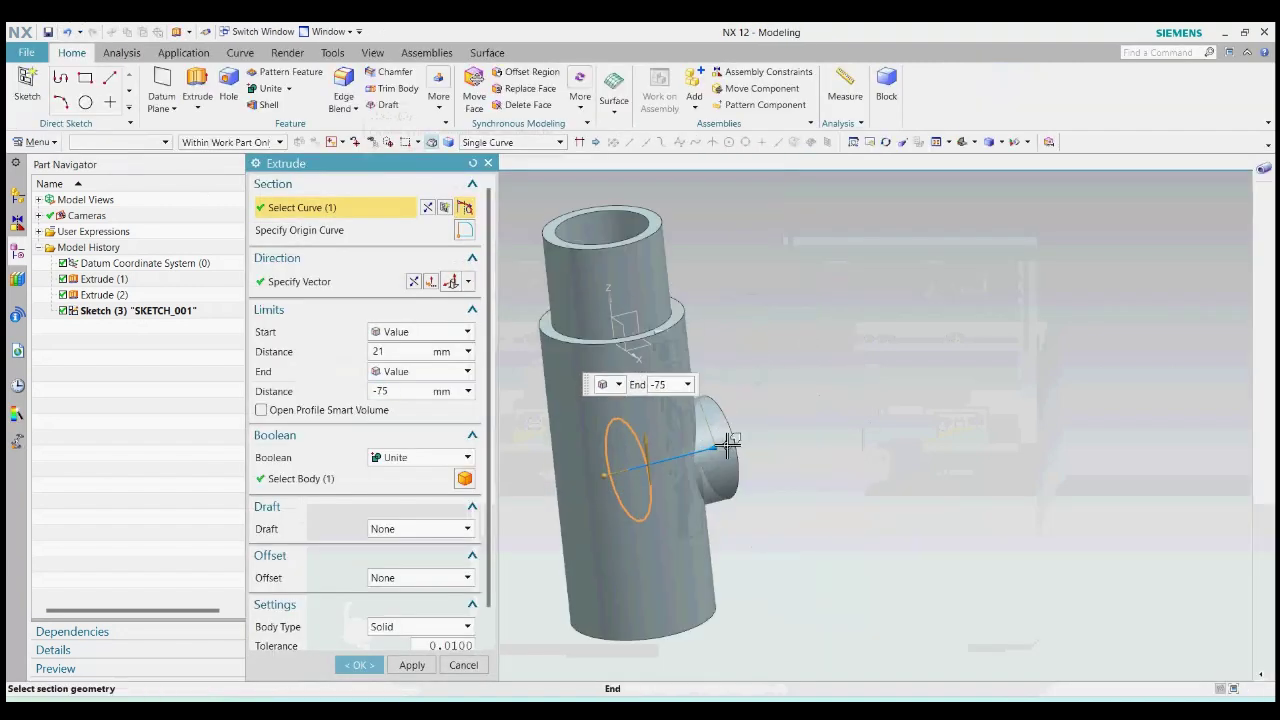
drag(703, 444, 732, 442)
click(420, 457)
click(405, 500)
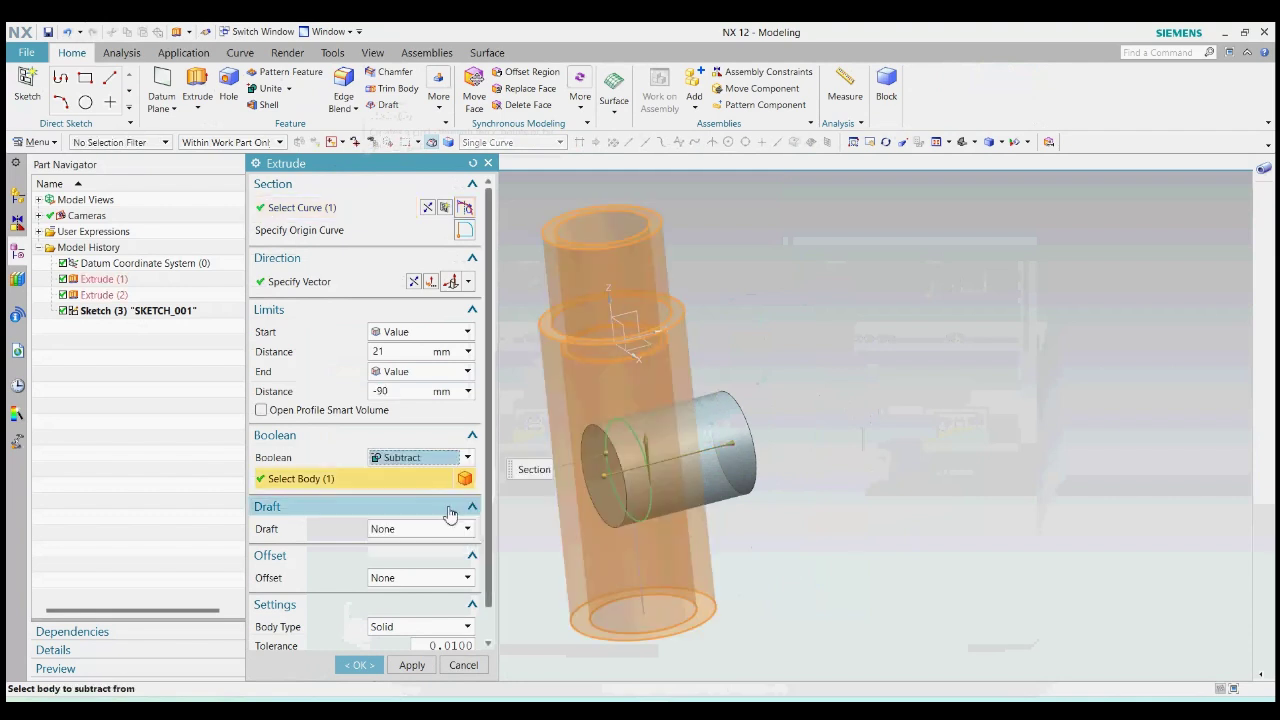
Step: Apply a two-sided offset from -5 to 5 mm, set the start distance to -20 mm, and create the side extrusion
click(420, 578)
click(426, 618)
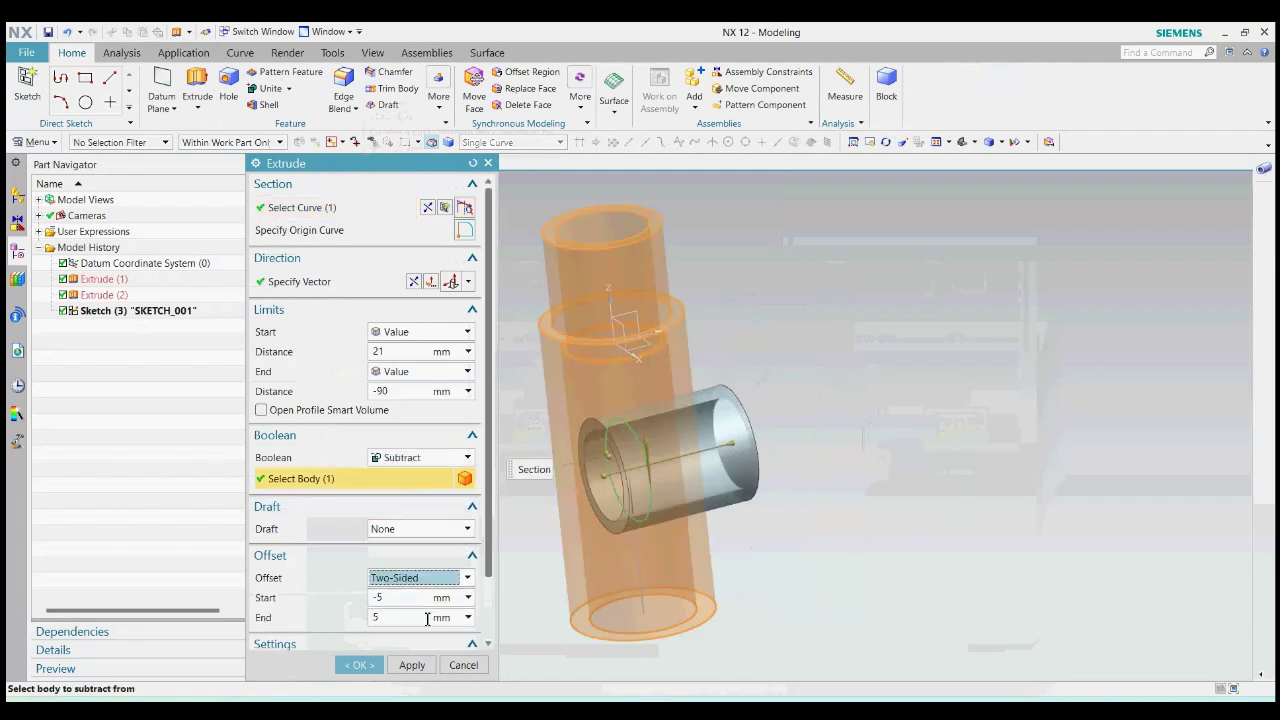
drag(621, 490, 651, 463)
click(360, 665)
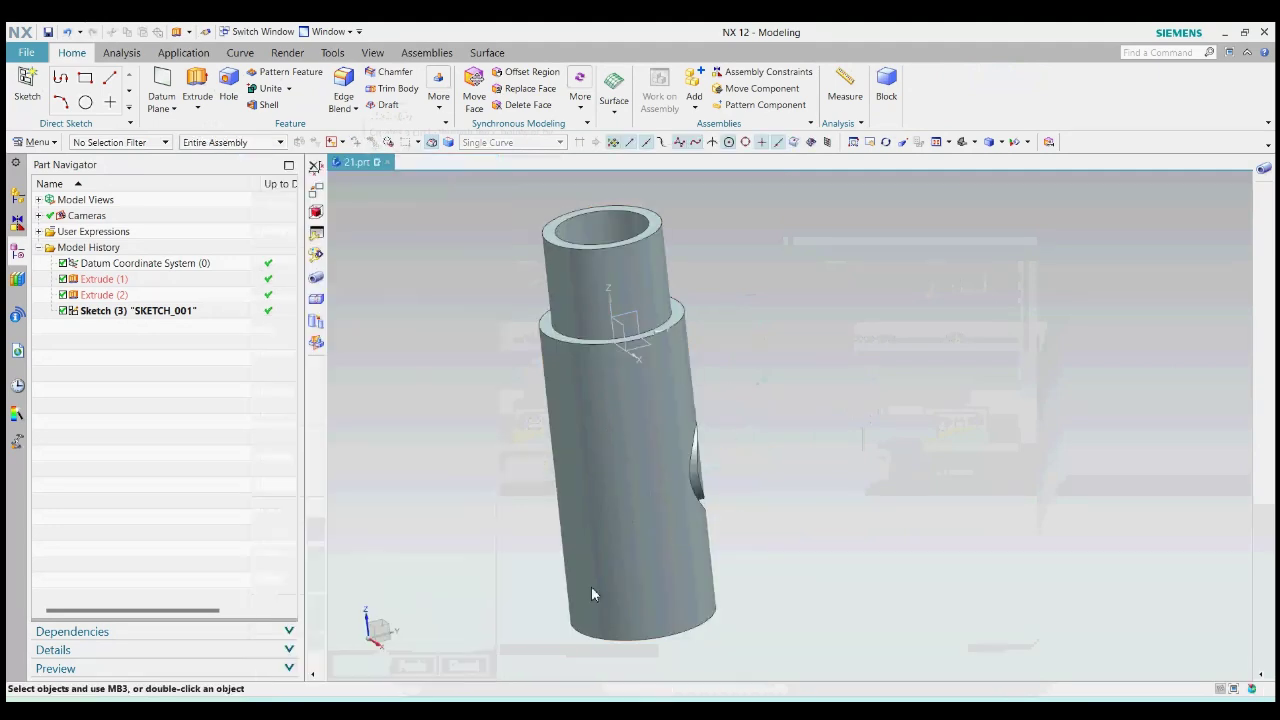
Step: Edit the side extrusion with rollback and set its Boolean to None to make it a separate body
middle_drag(891, 486, 855, 470)
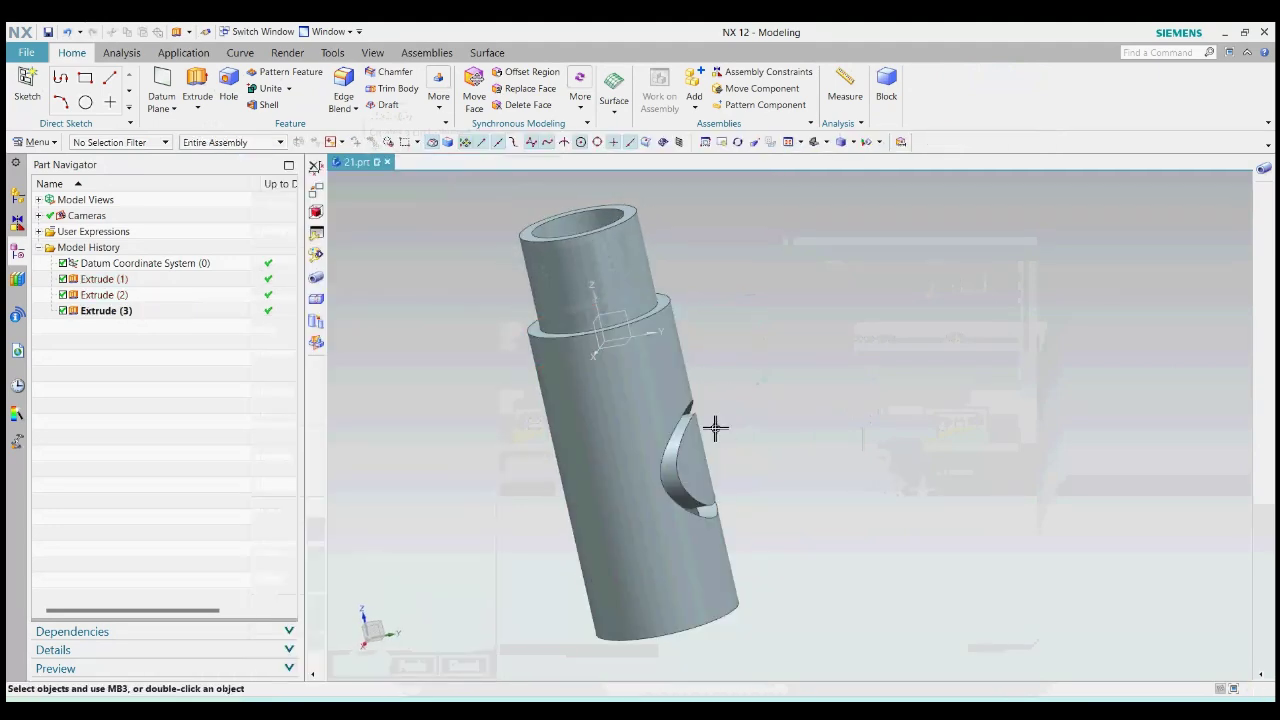
right_click(706, 490)
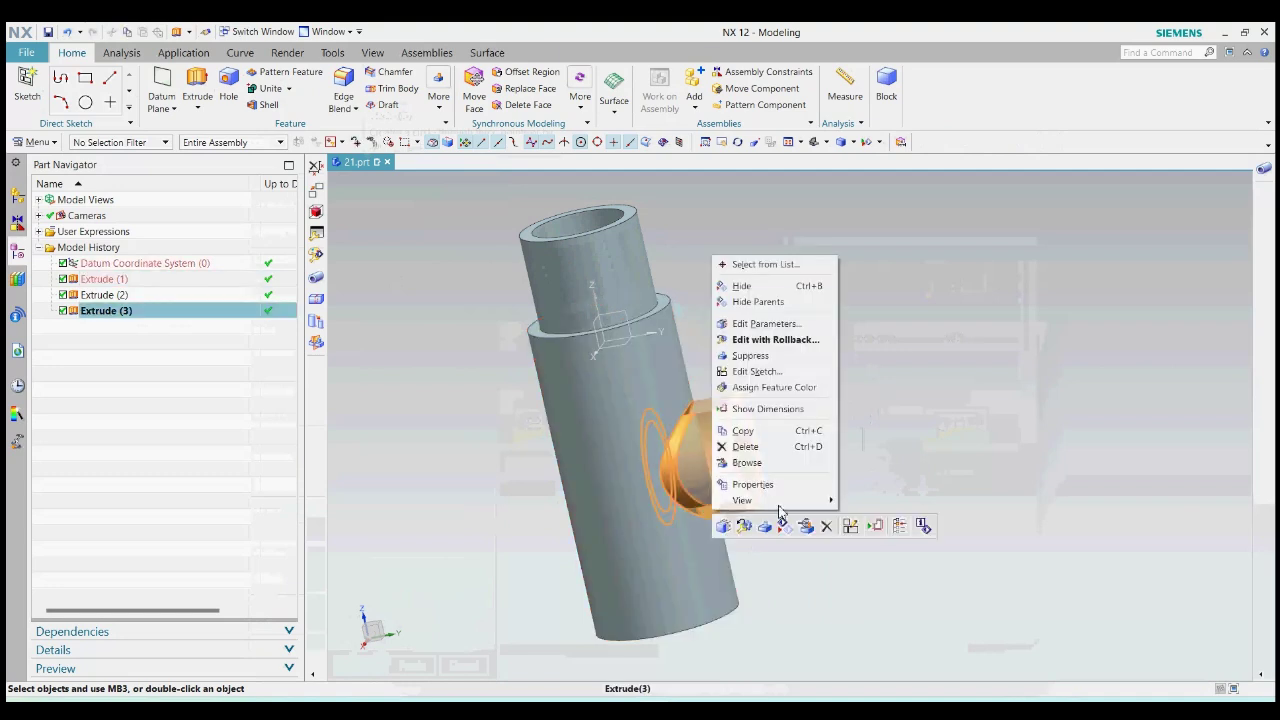
click(770, 340)
click(430, 458)
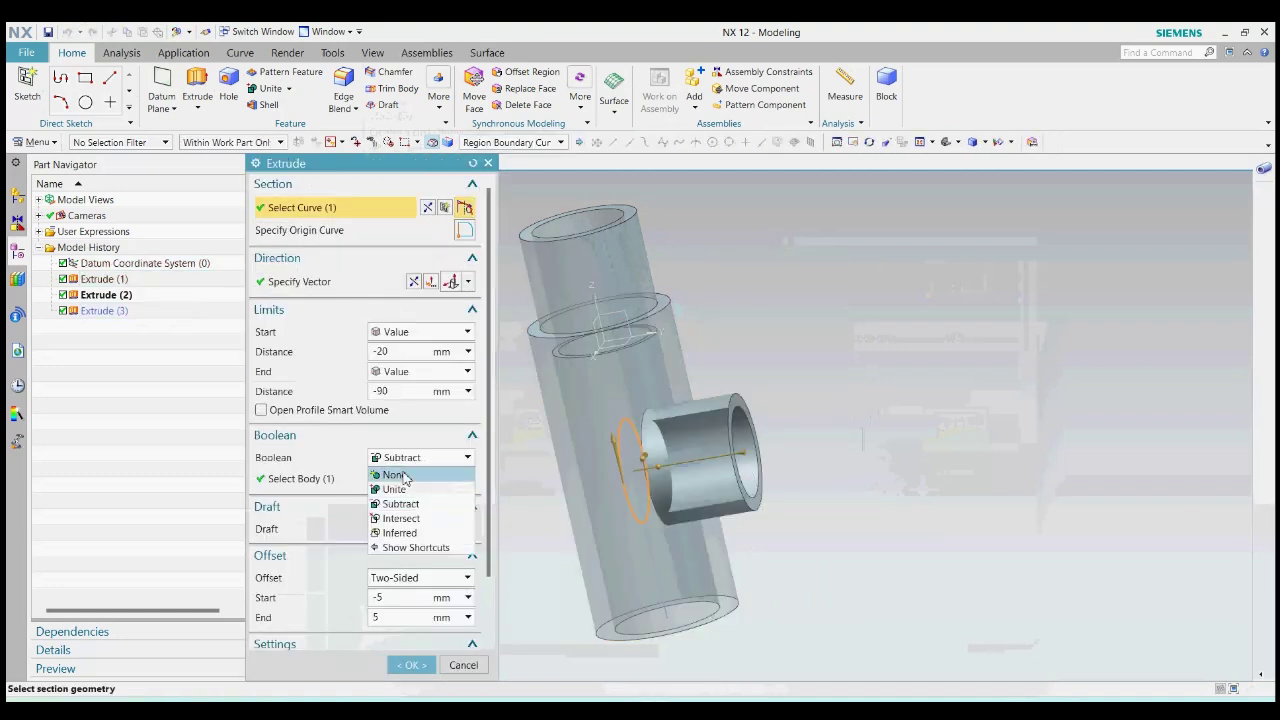
click(405, 474)
click(411, 665)
Step: Subtract the side pipe from the main tube body, keeping the tool body
click(290, 90)
click(282, 122)
click(620, 385)
click(712, 455)
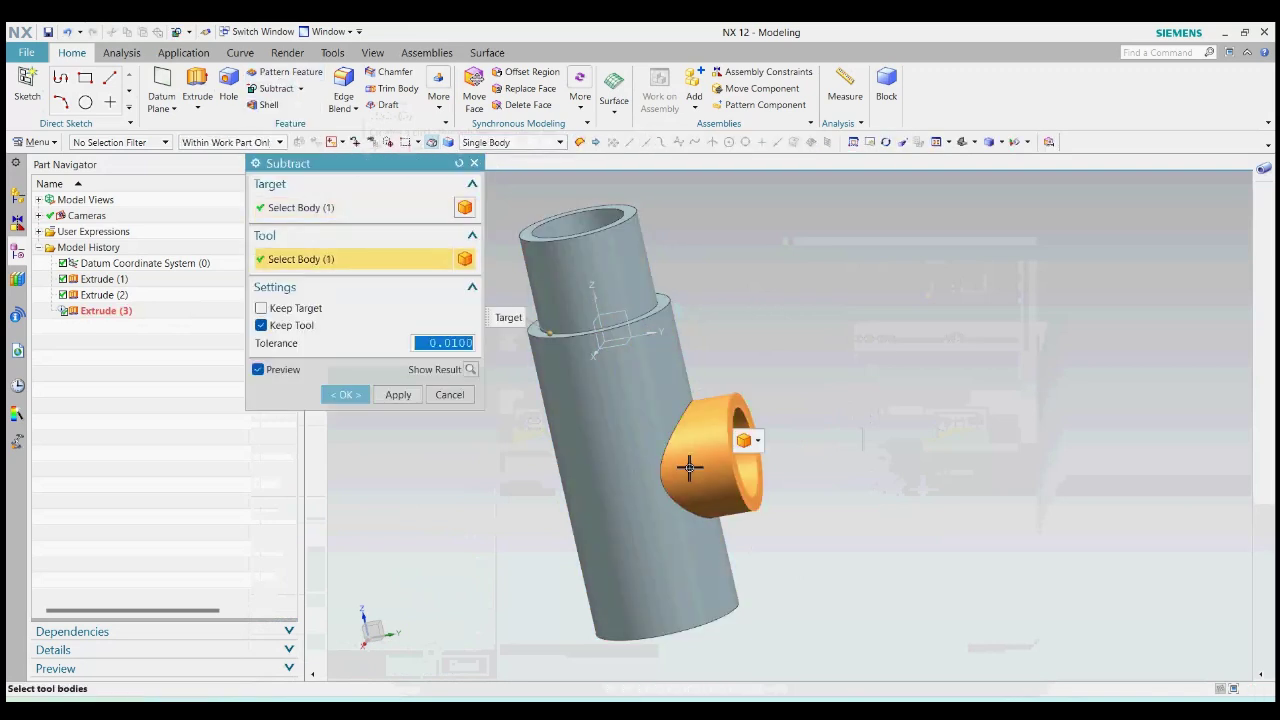
click(345, 394)
middle_drag(390, 401, 777, 443)
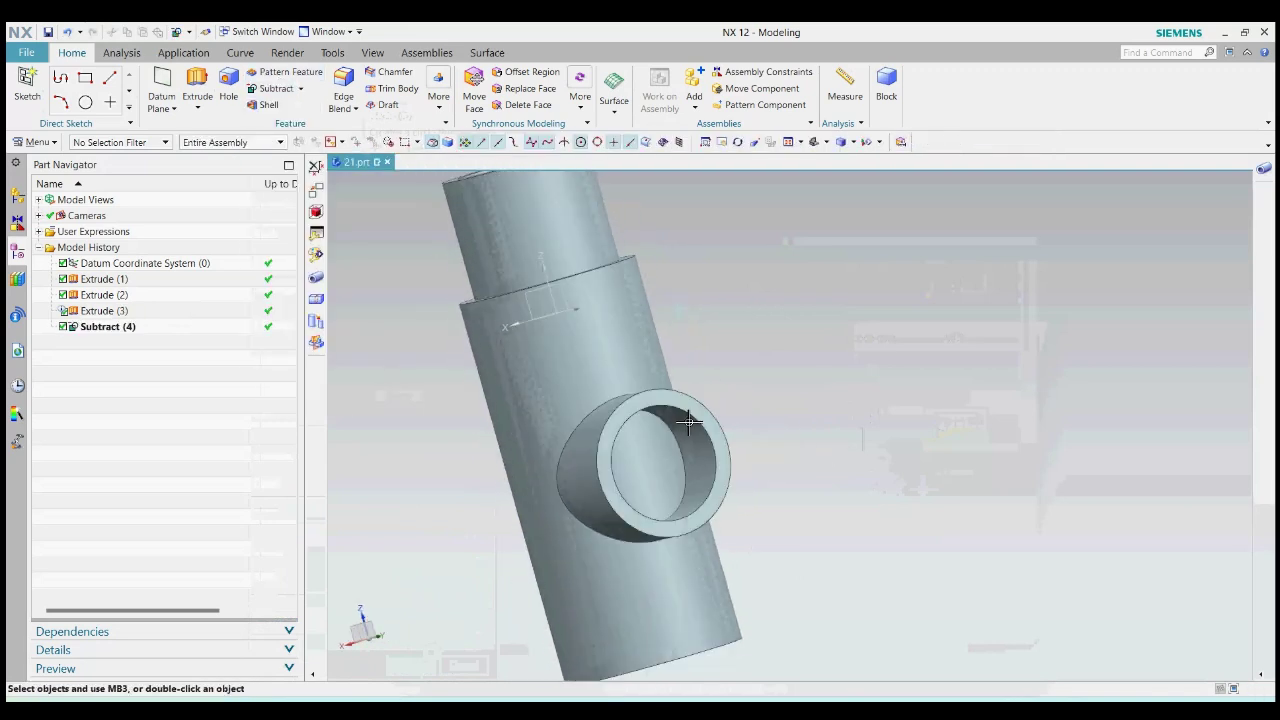
click(36, 142)
mouse_move(45, 208)
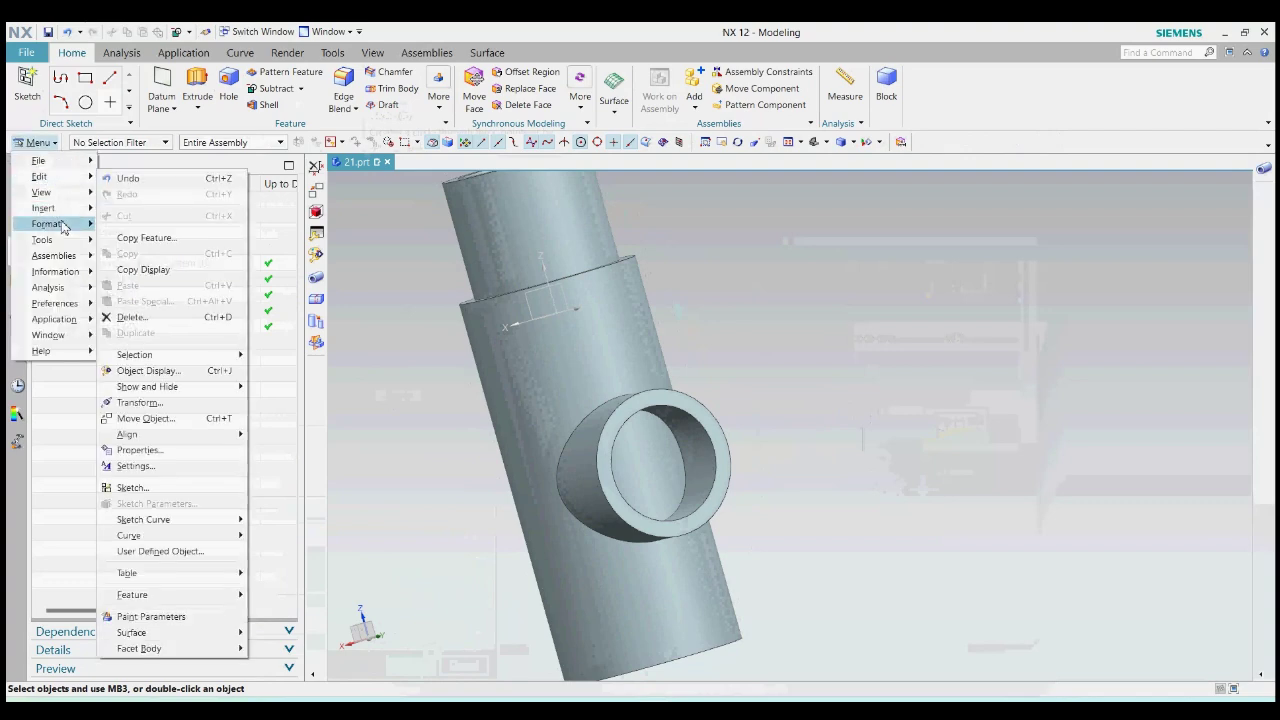
mouse_move(128, 386)
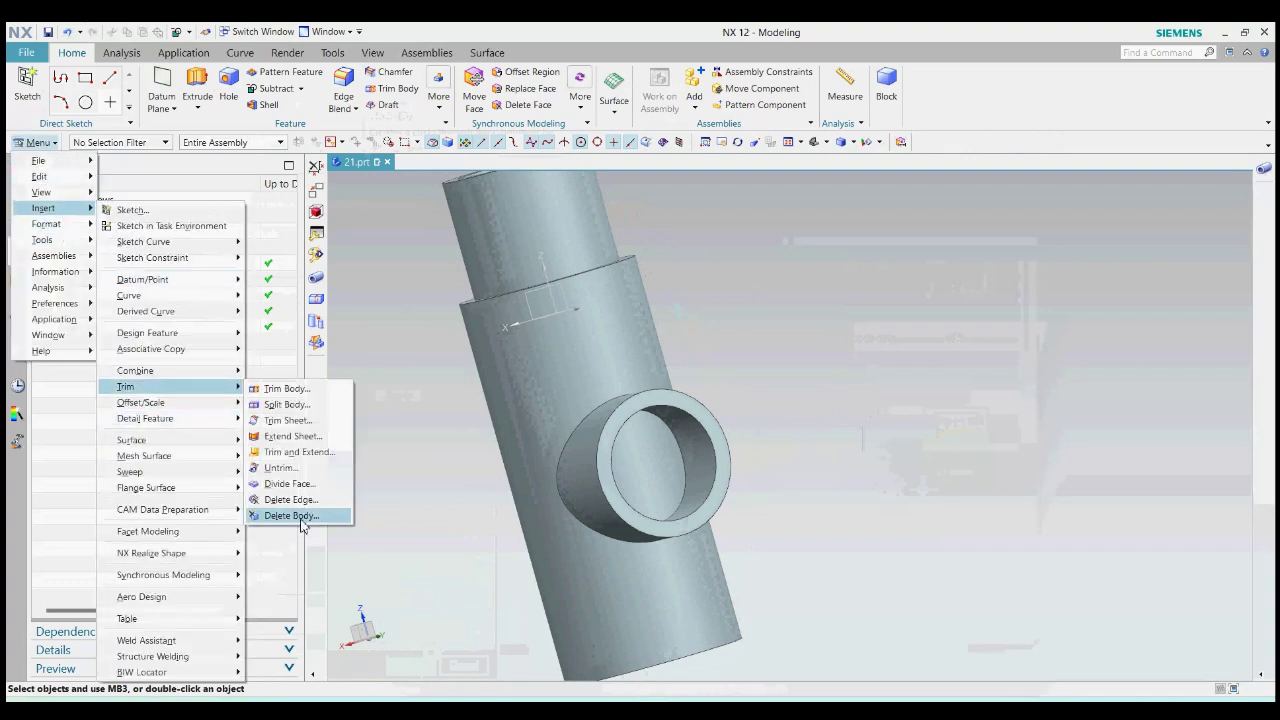
click(285, 518)
click(637, 468)
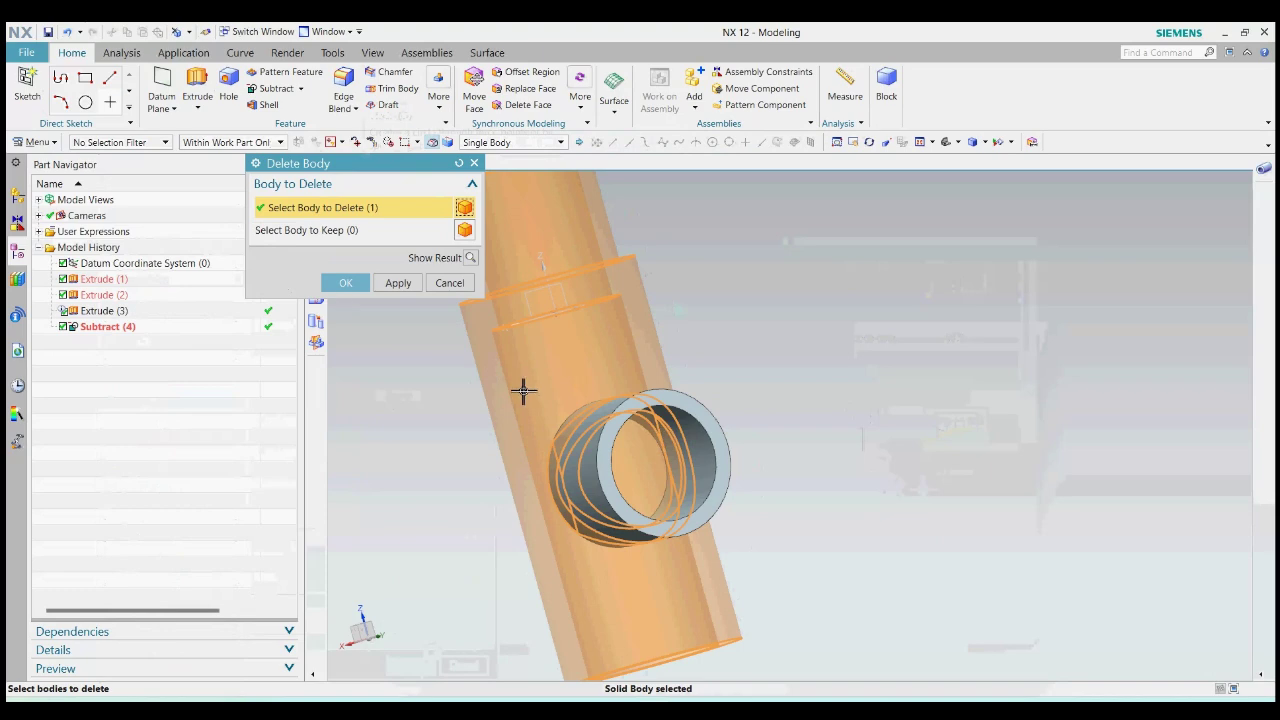
click(449, 283)
Step: Undo the side pipe subtraction and offset the side pipe's inner end face by 8 mm with Offset Region
middle_drag(886, 420, 925, 298)
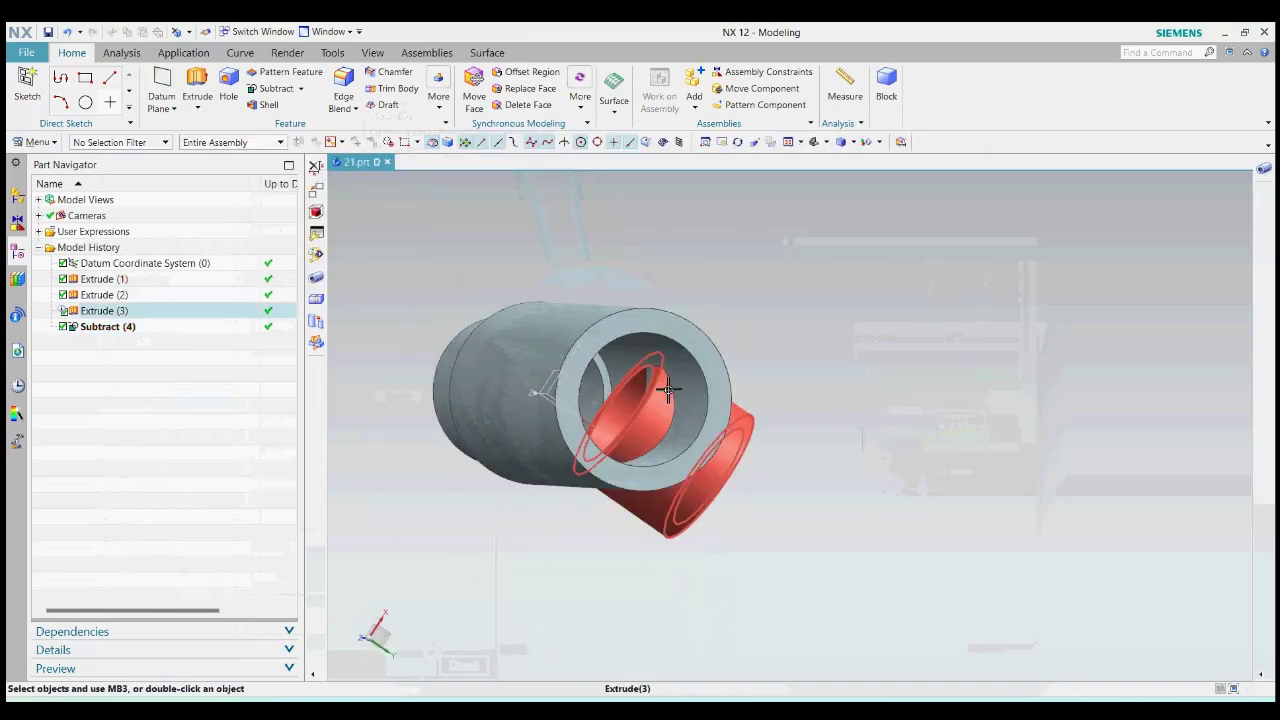
middle_drag(831, 391, 795, 468)
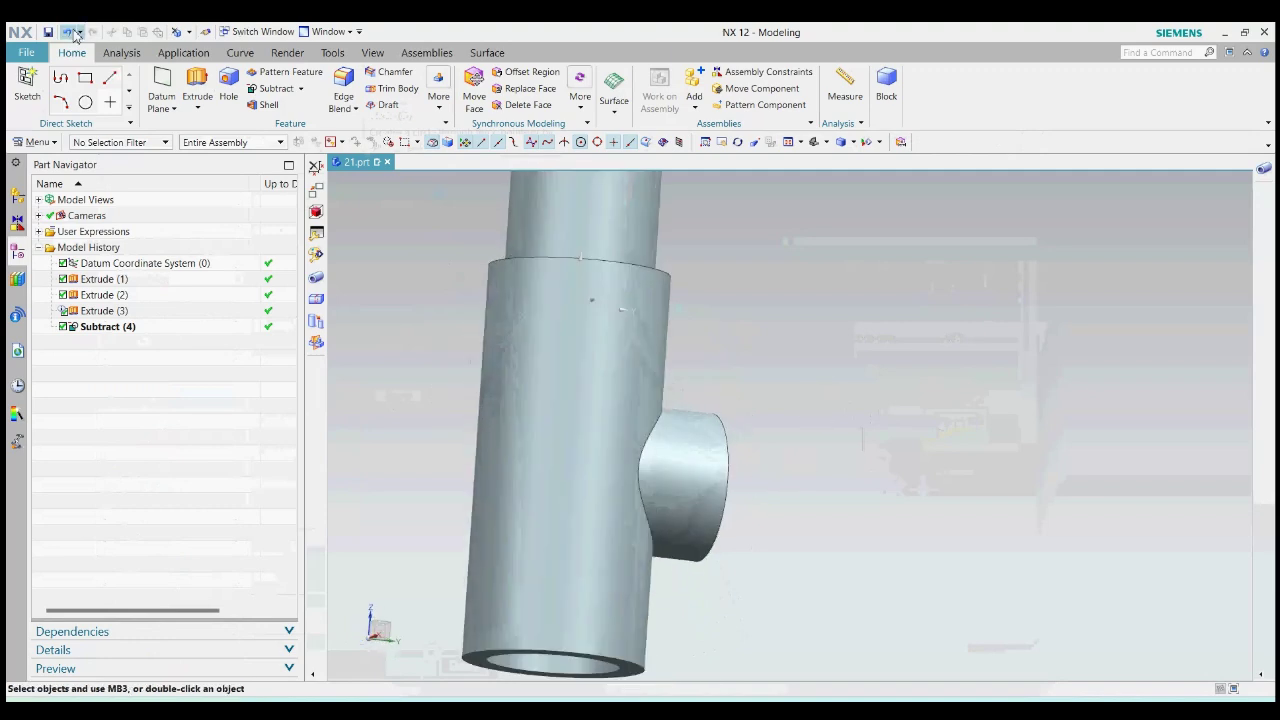
middle_drag(708, 398, 746, 320)
click(545, 77)
scroll(668, 417, up, 3)
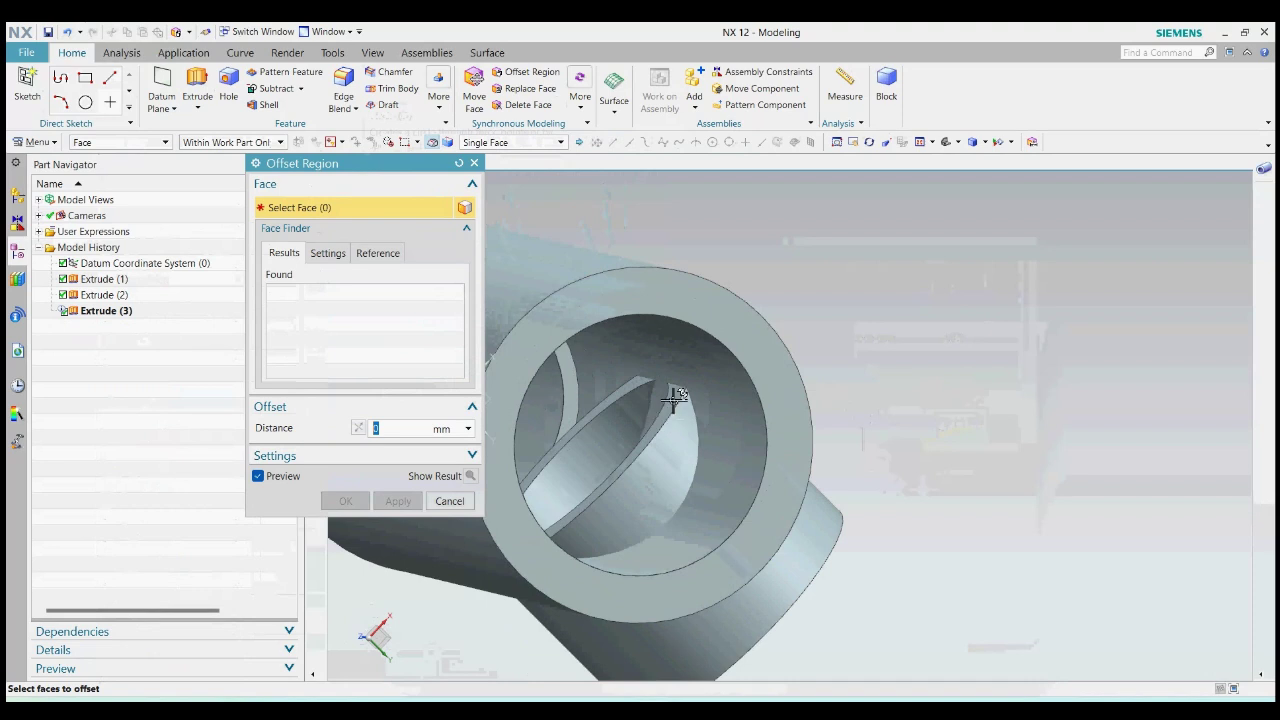
click(672, 400)
drag(675, 397, 646, 385)
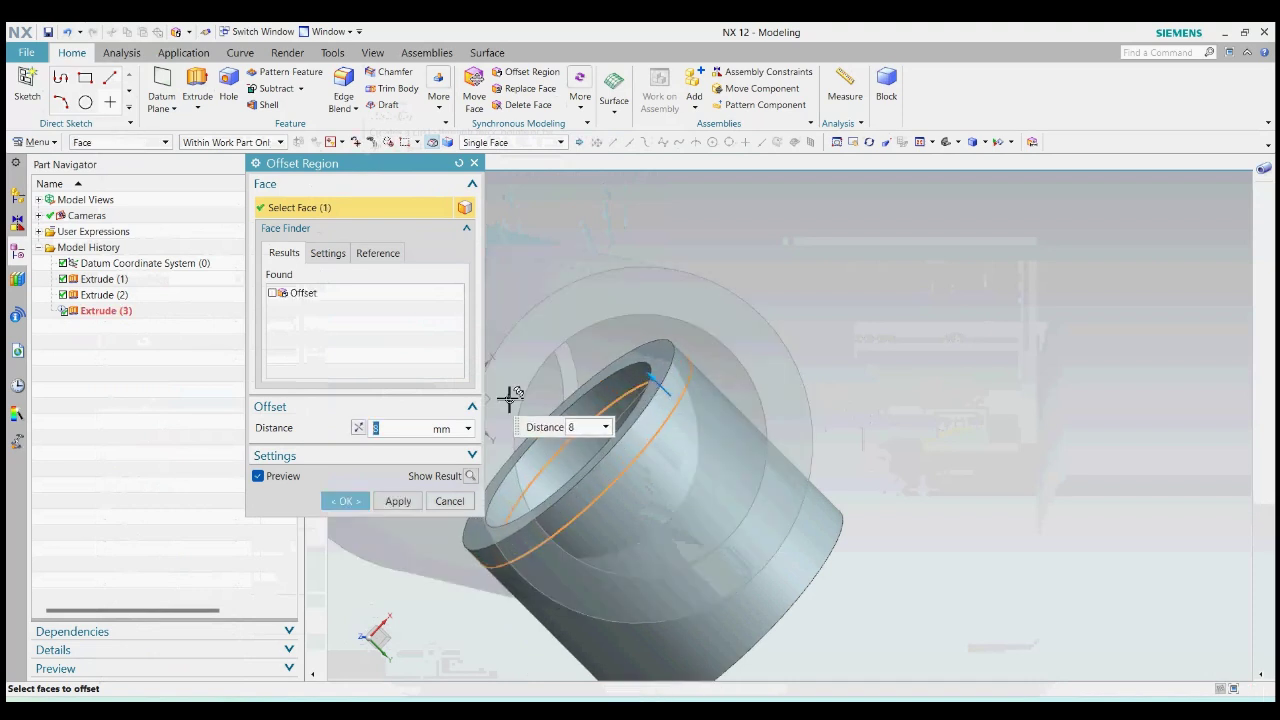
click(345, 501)
Step: Subtract the side pipe from the main tube again, keeping the tool body
click(295, 91)
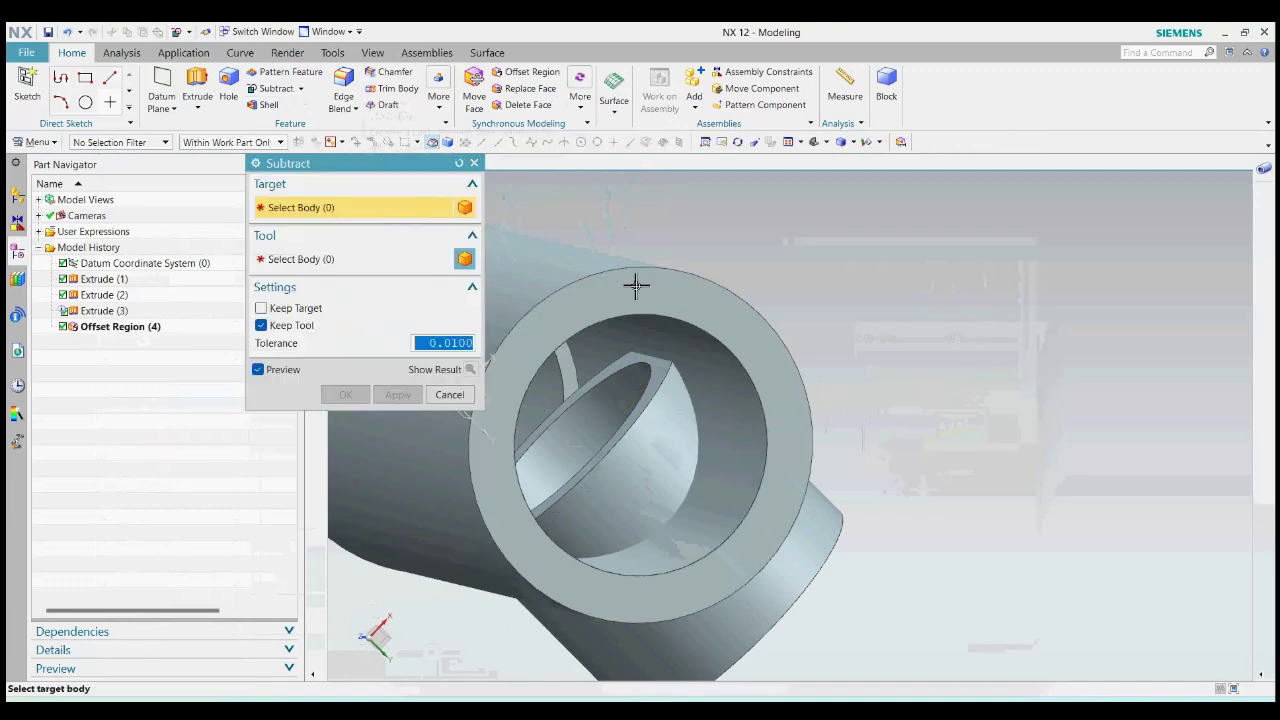
click(674, 311)
click(652, 476)
click(345, 394)
Step: Delete the leftover piece of main tube enclosed inside the side pipe with Delete Body
scroll(800, 371, down, 3)
middle_drag(800, 371, 690, 440)
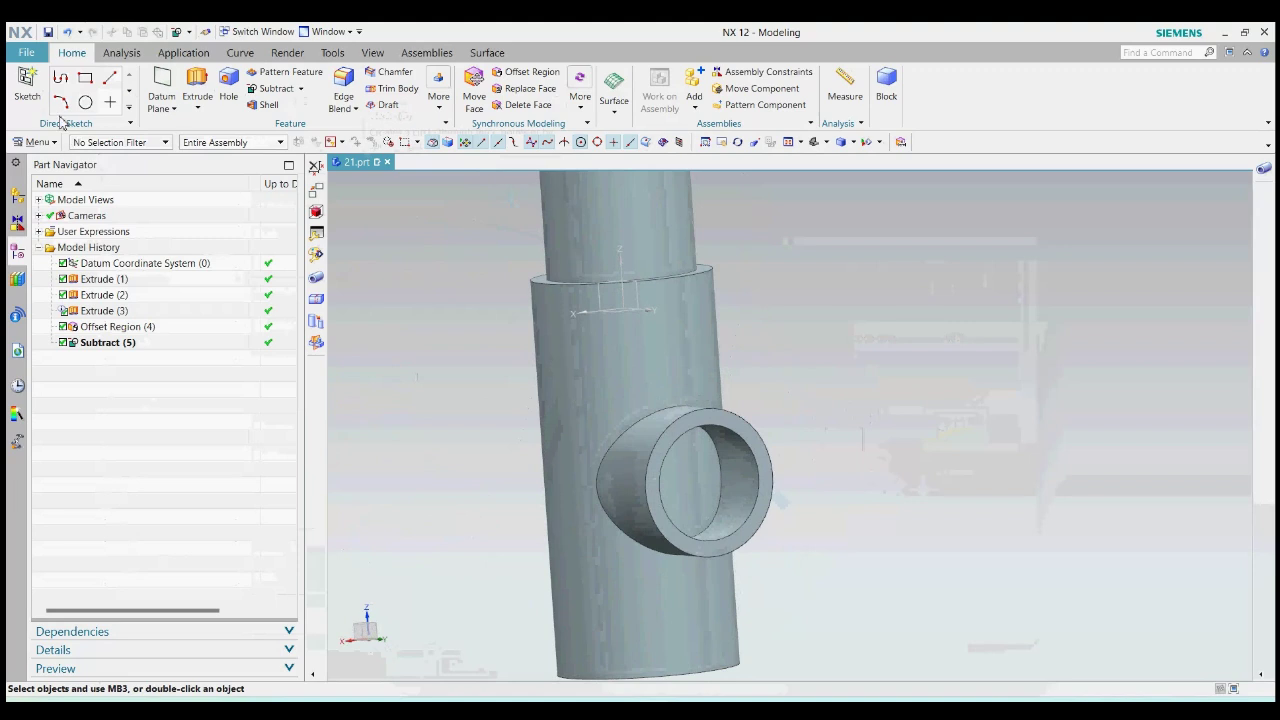
click(38, 142)
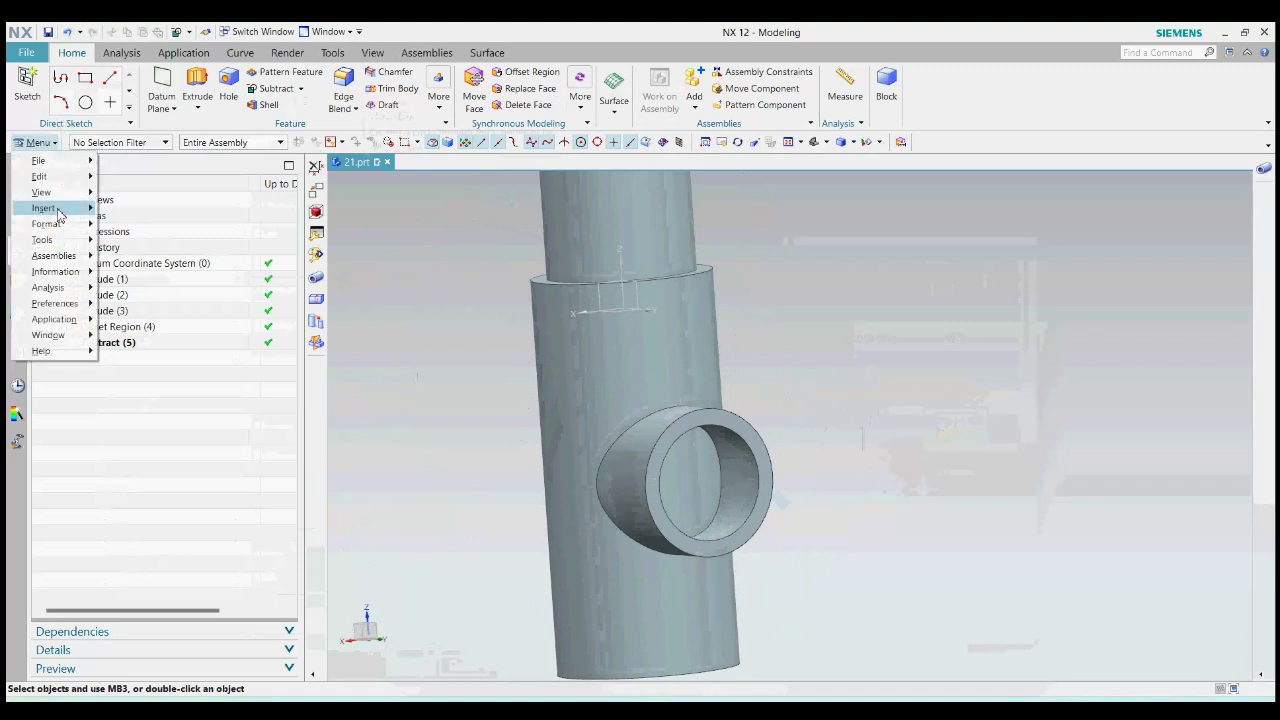
mouse_move(45, 208)
mouse_move(155, 388)
click(291, 516)
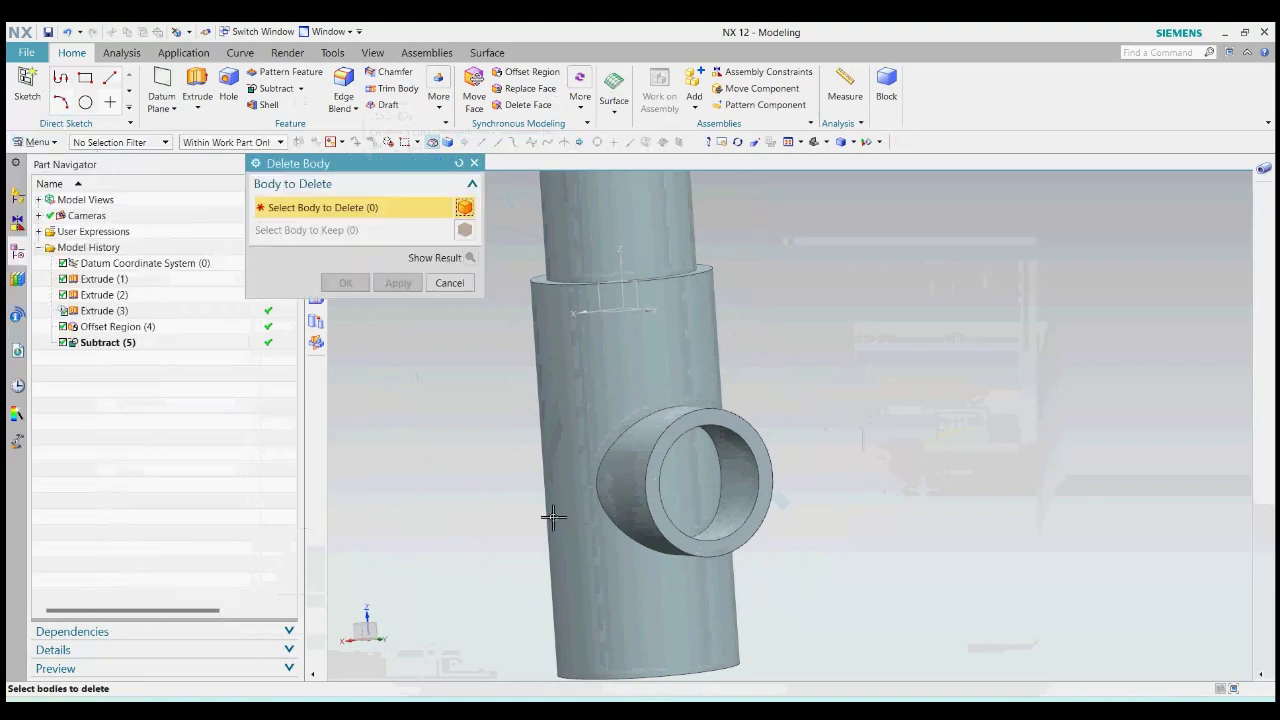
click(669, 497)
click(345, 284)
Step: Set up an extrusion of the wide tube's inner end edge with Boolean None and a start distance of 225 mm
middle_drag(720, 423, 771, 317)
click(200, 108)
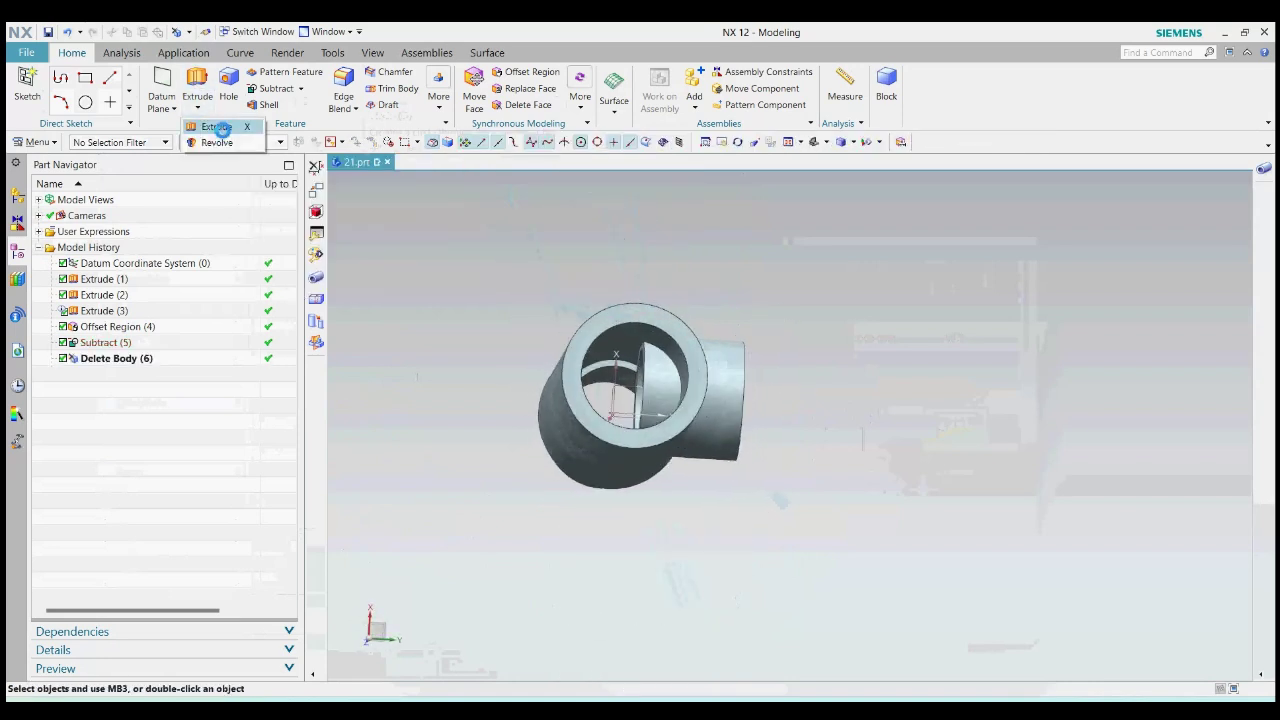
click(217, 127)
click(665, 336)
click(428, 457)
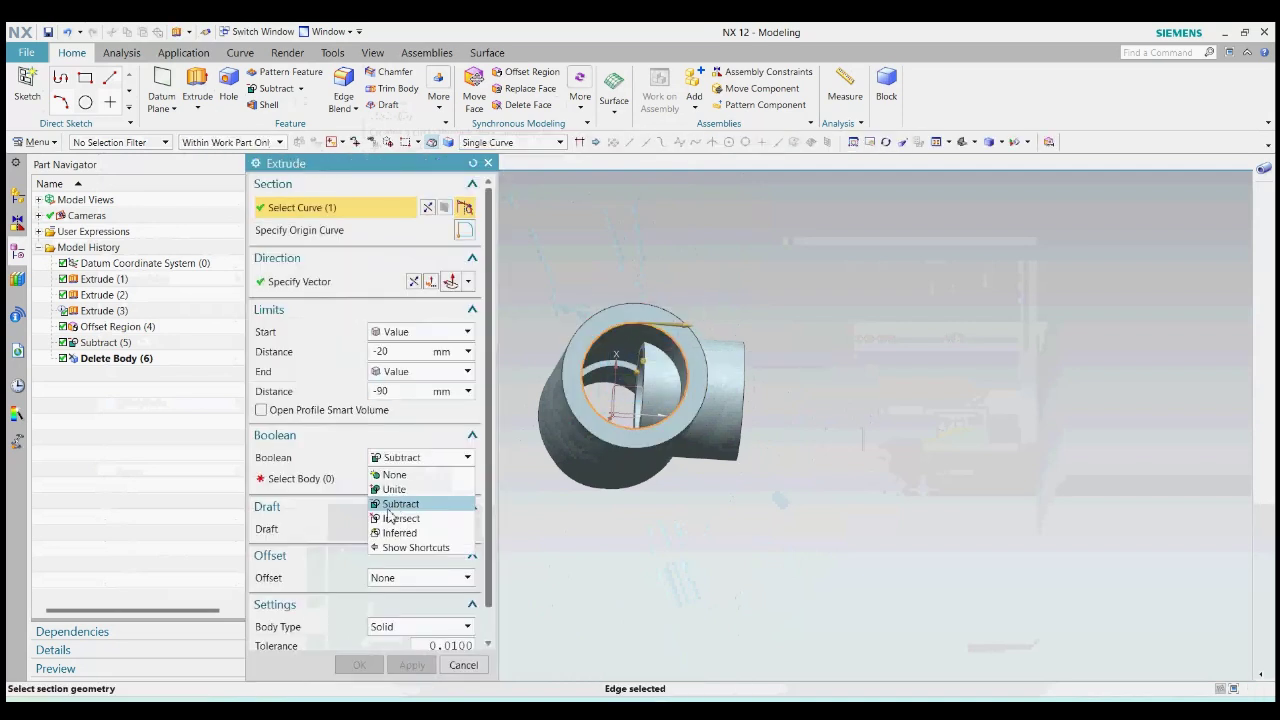
click(395, 472)
middle_drag(770, 385, 784, 356)
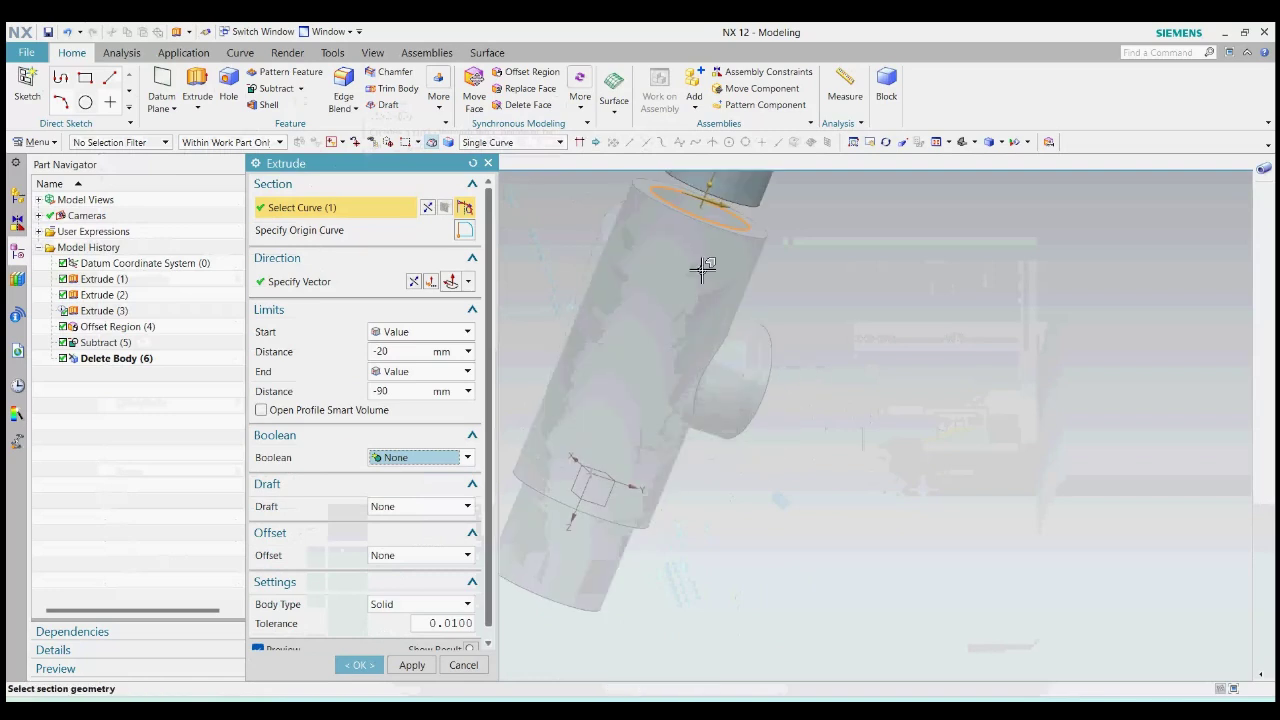
drag(712, 185, 592, 472)
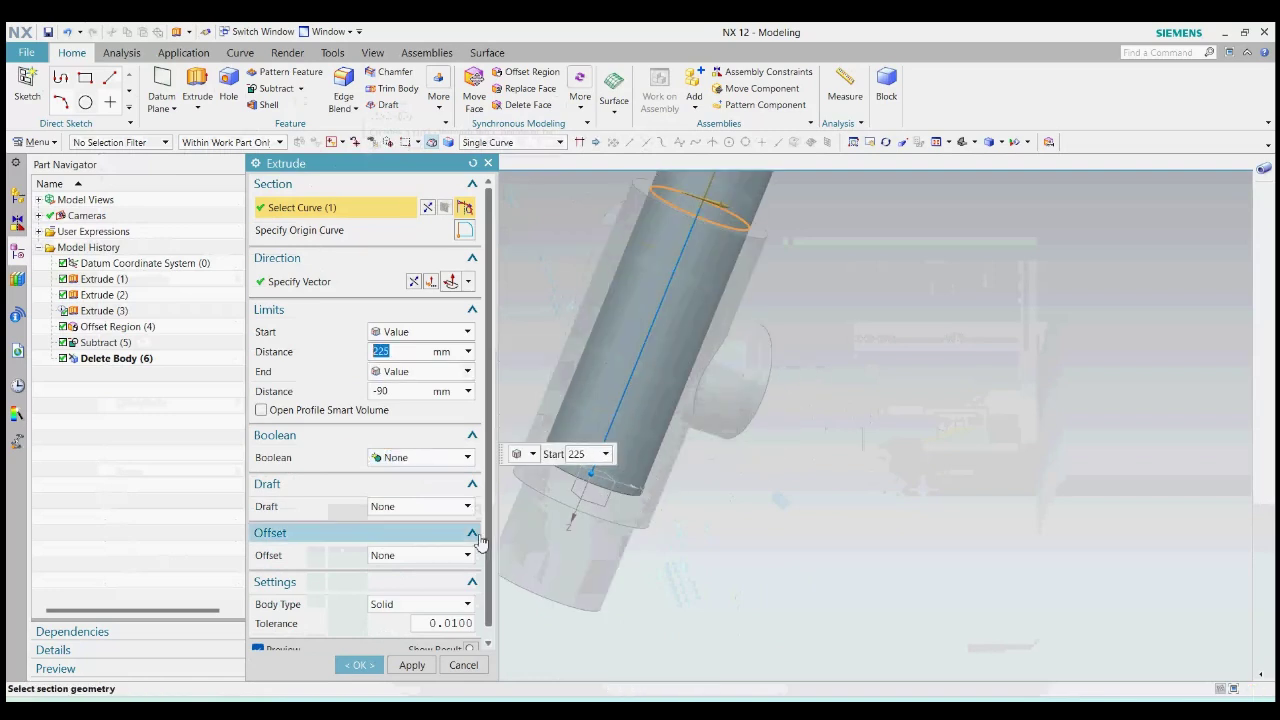
Step: Set the extrusion's Boolean to Subtract with the side pipe as target body and create the cut
click(435, 458)
click(420, 500)
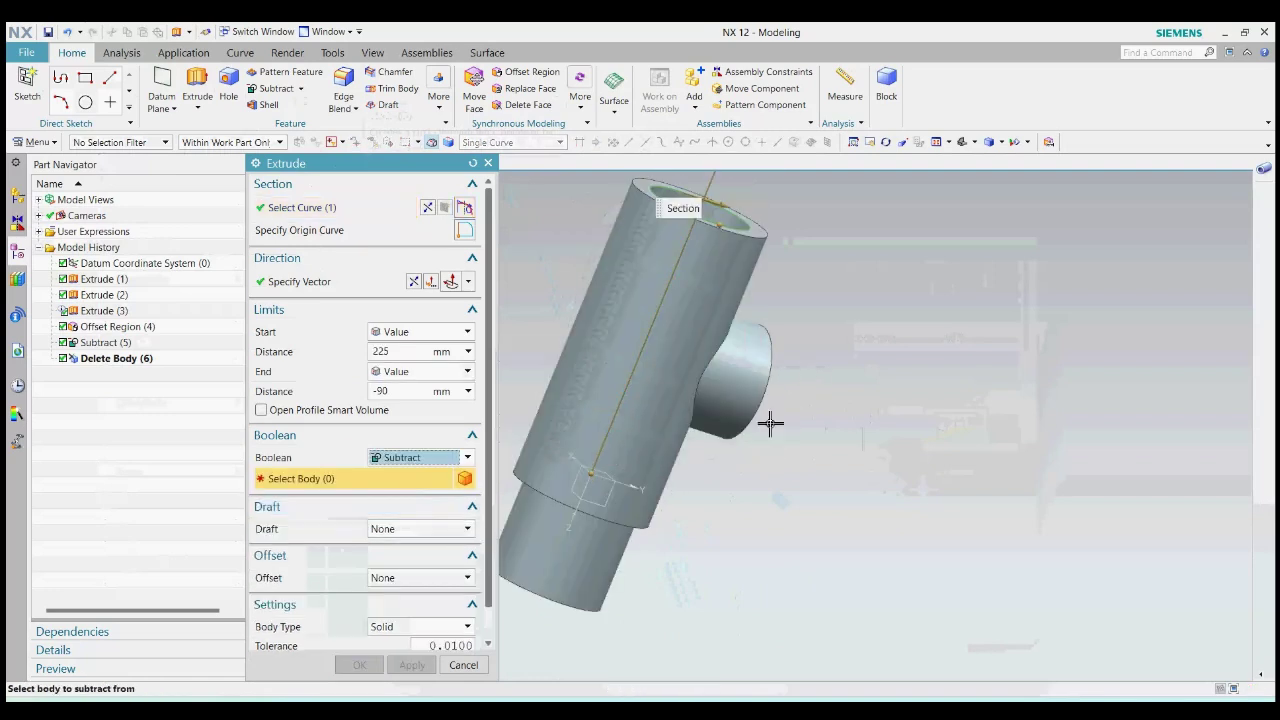
click(740, 413)
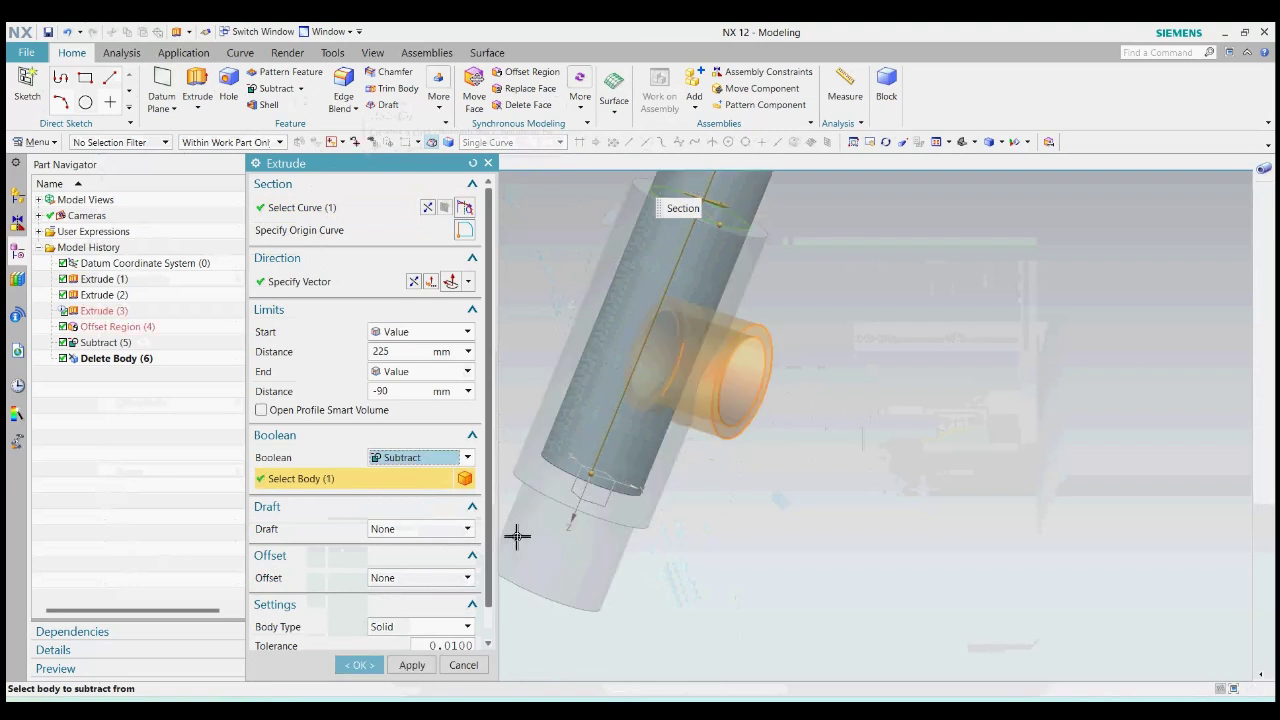
click(370, 667)
Step: Unite the main tube and the side pipe into a single body
middle_drag(526, 600, 767, 490)
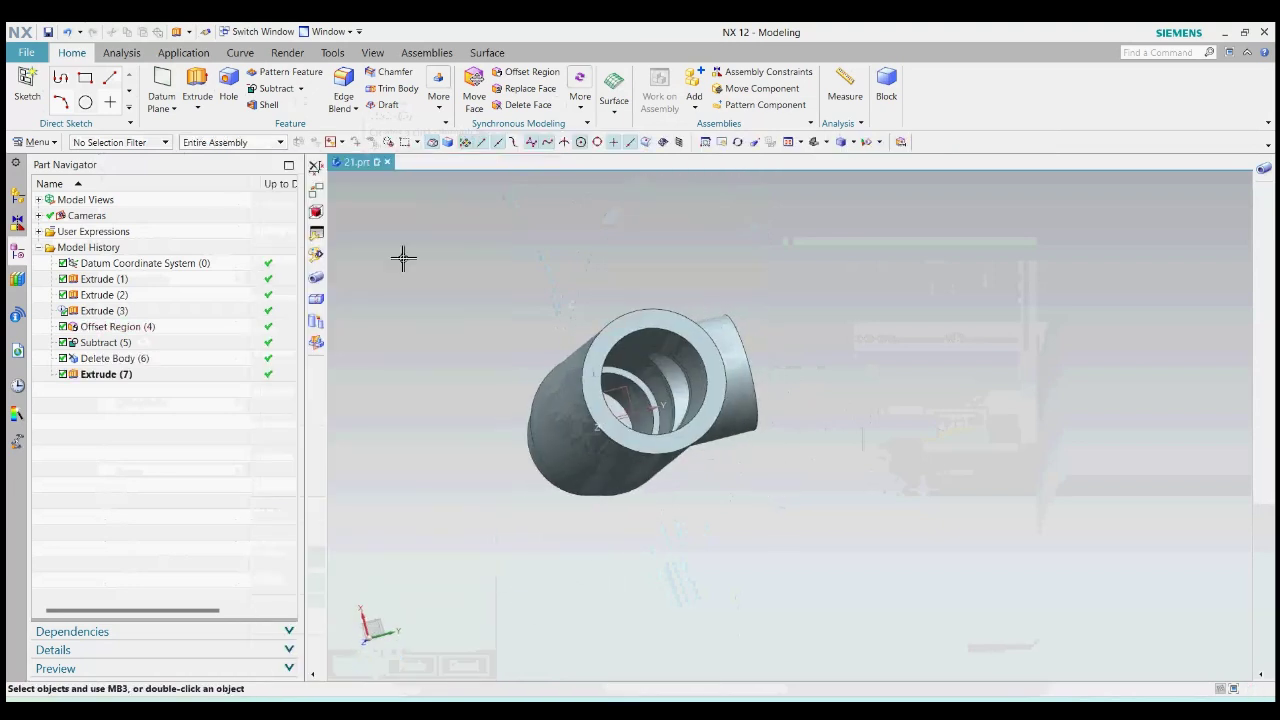
click(301, 89)
click(272, 100)
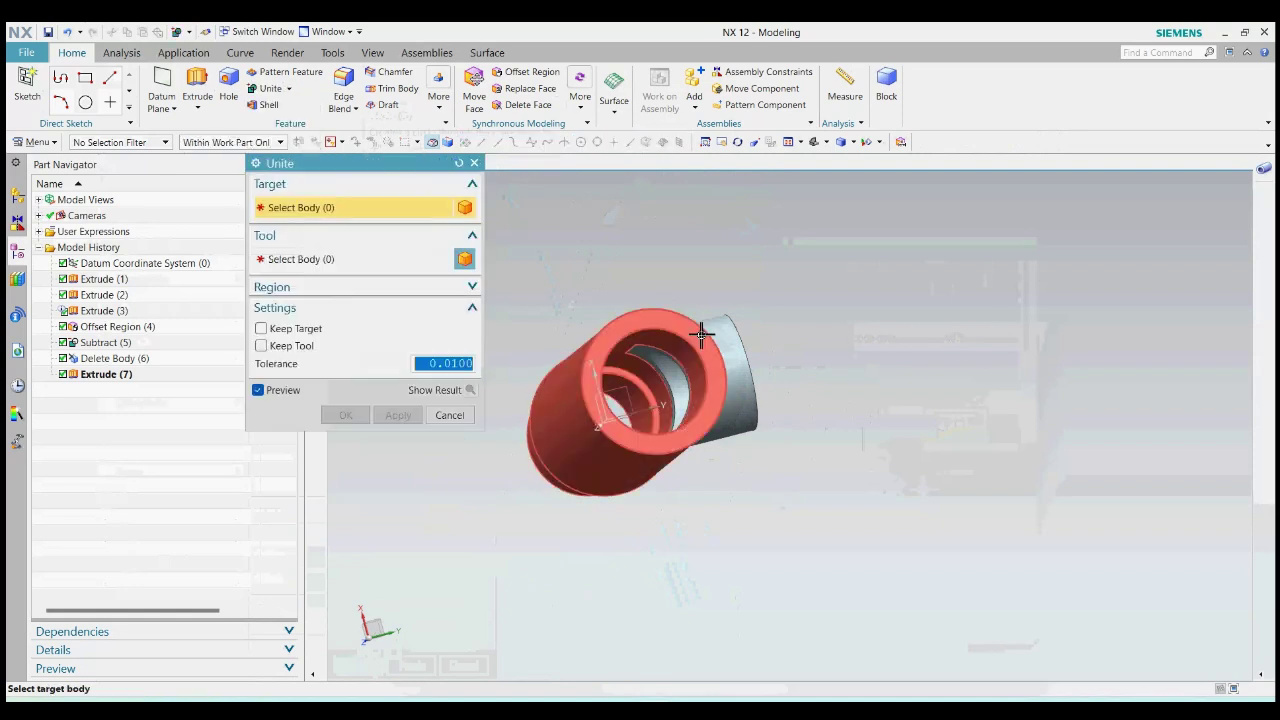
click(728, 354)
click(728, 354)
click(345, 415)
Step: Lengthen the side branch by offsetting its outer end face by 30 mm
middle_drag(834, 360, 754, 418)
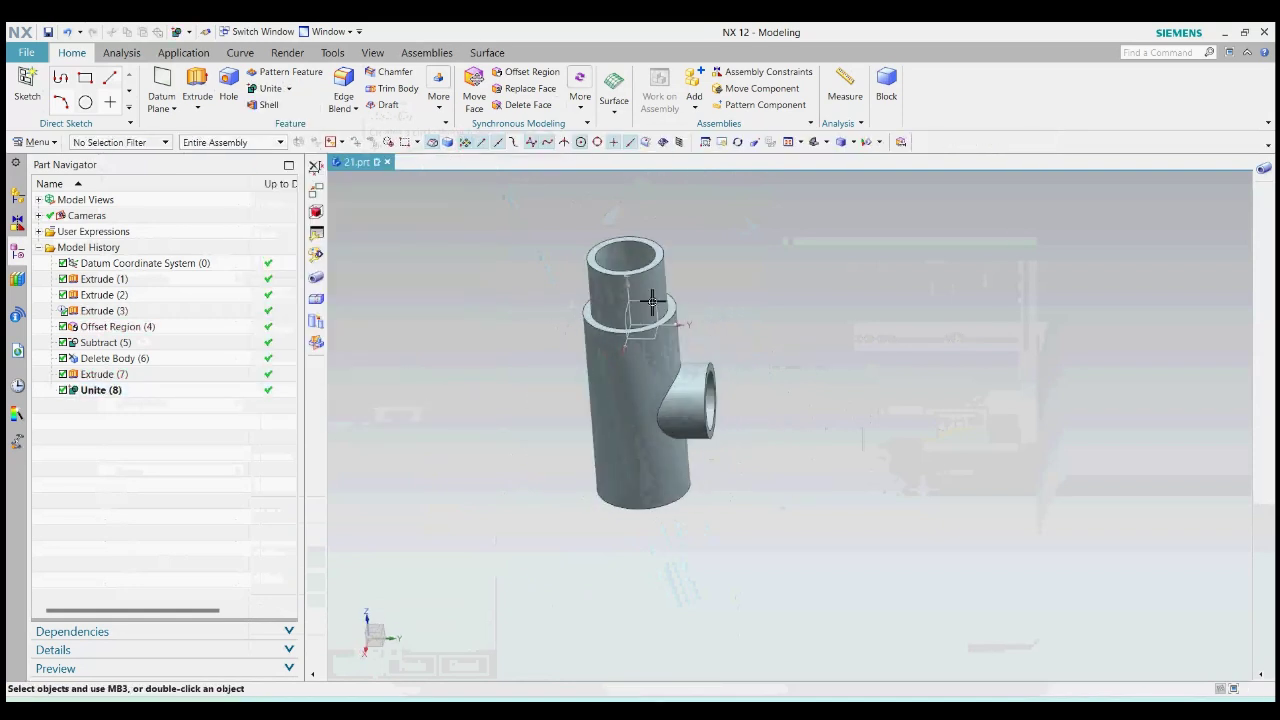
click(530, 72)
scroll(690, 353, down, 3)
click(722, 368)
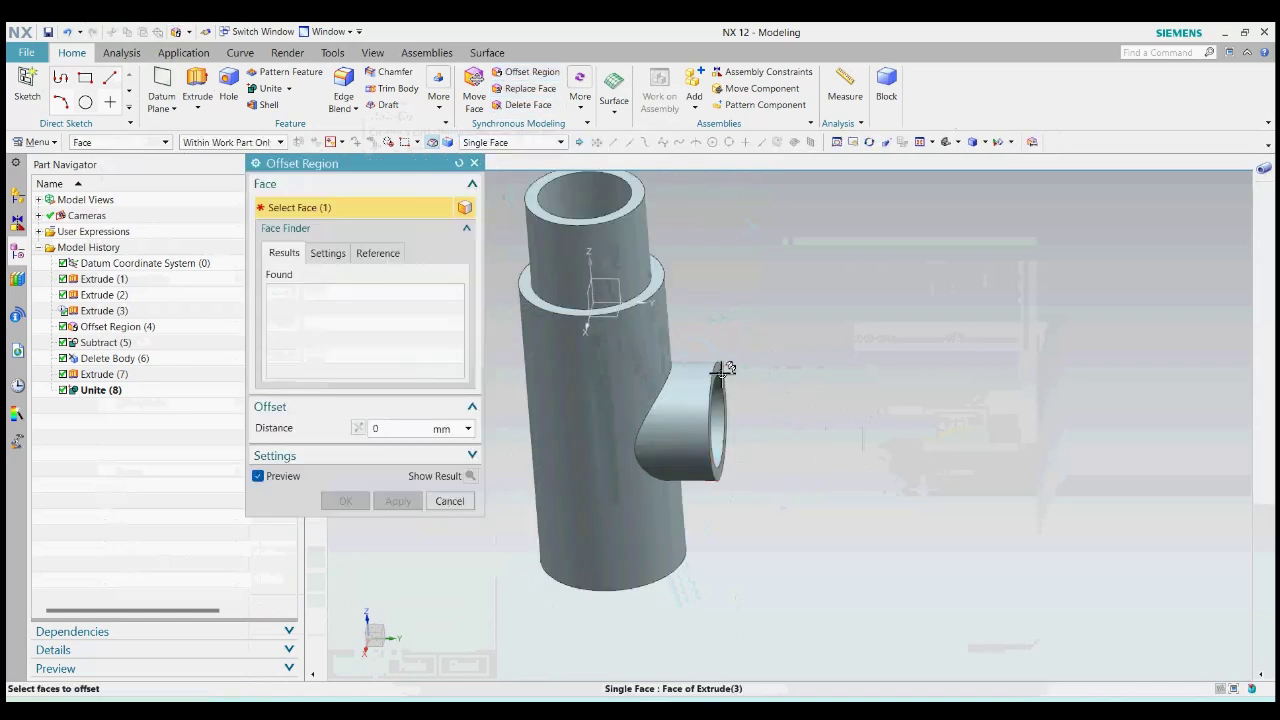
drag(726, 370, 757, 371)
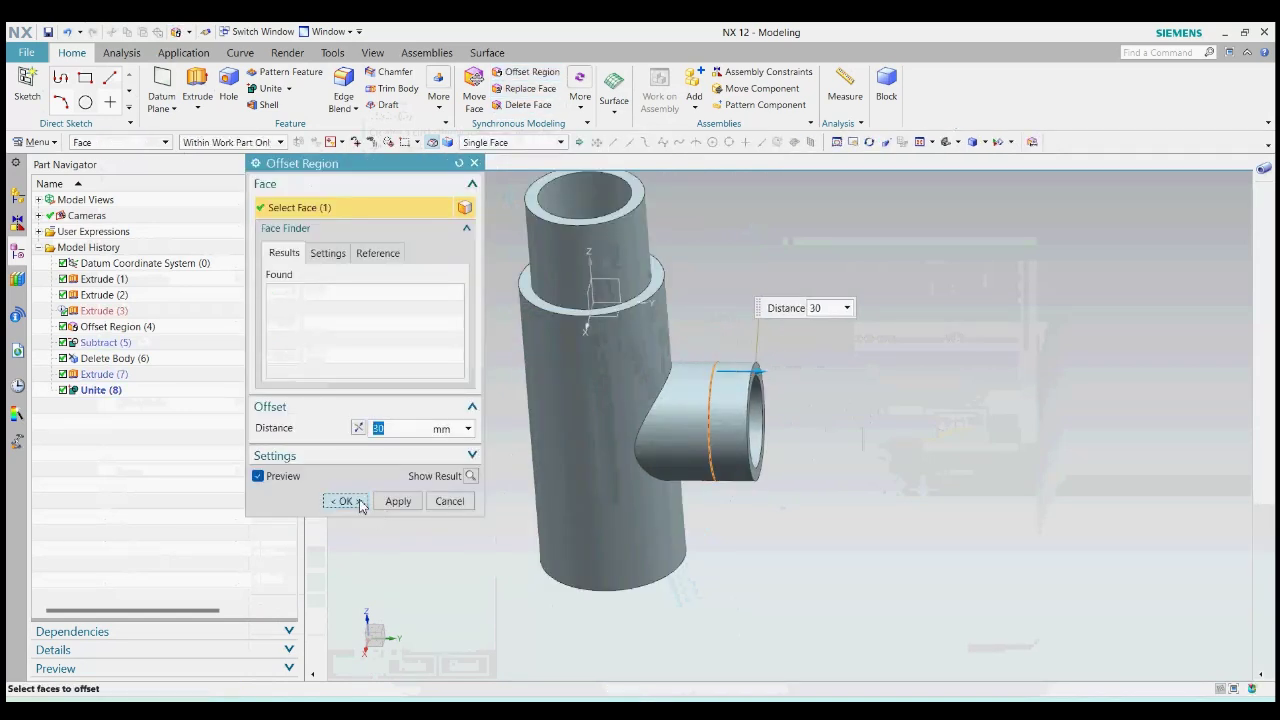
click(343, 501)
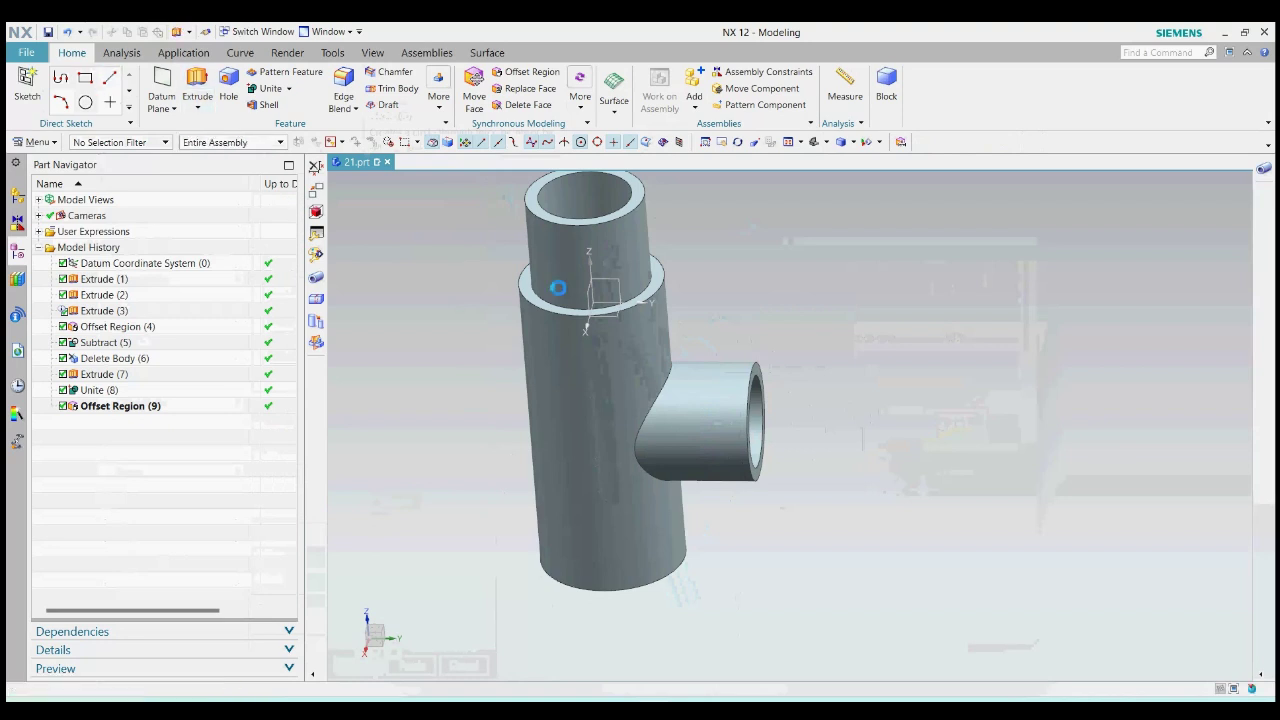
Step: Set up an extrusion of the side branch's inner end edge with start distance 15 mm and a two-sided offset from -5 to 5 mm
click(197, 85)
scroll(760, 375, up, 3)
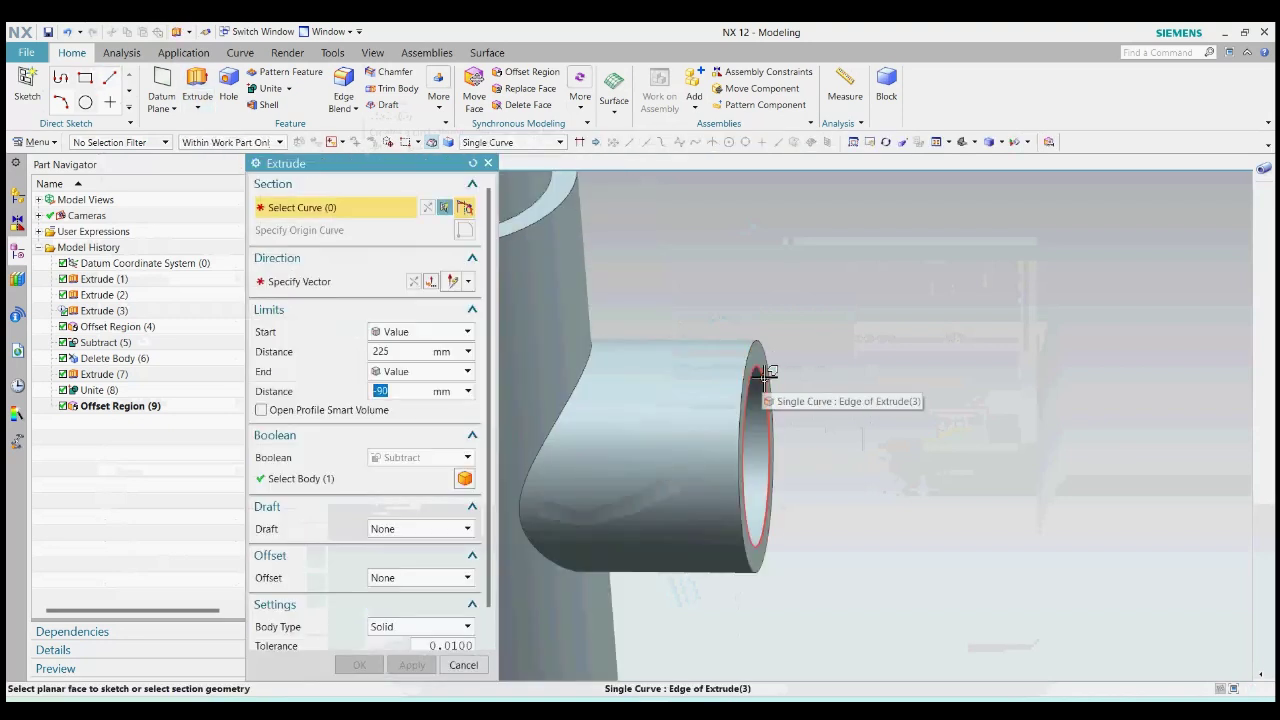
click(763, 382)
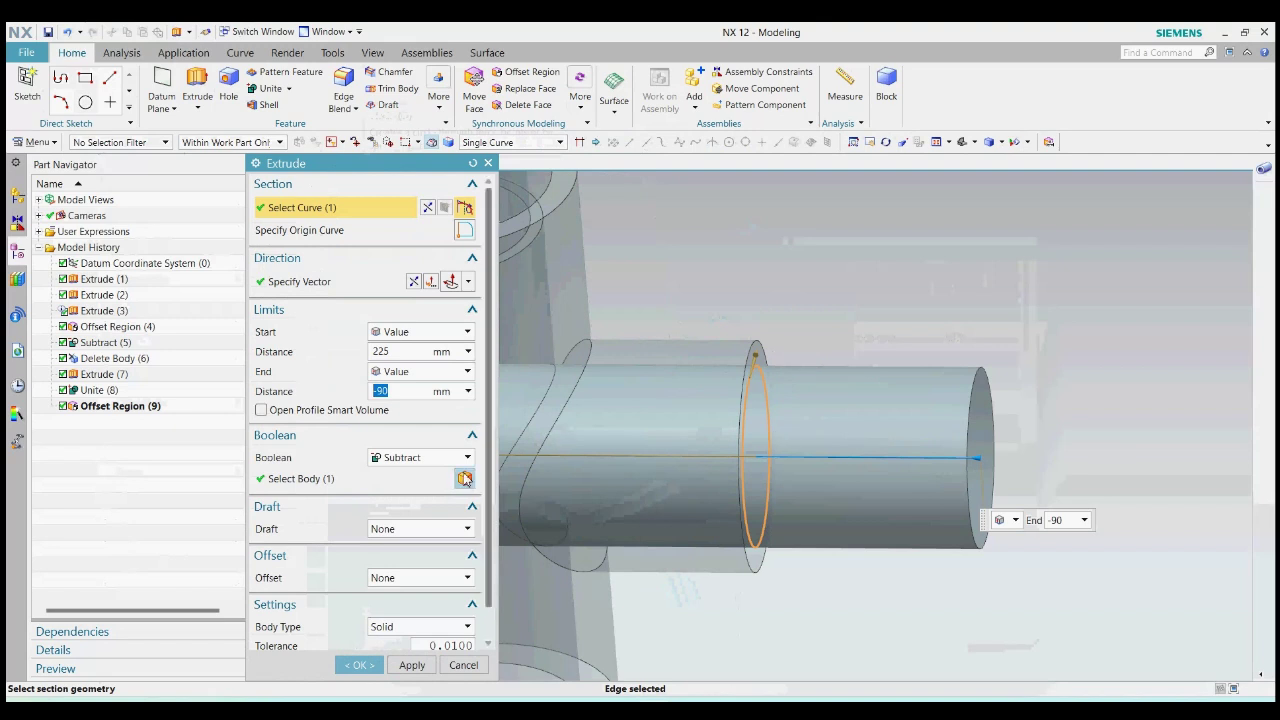
scroll(920, 423, down, 1)
scroll(750, 408, down, 3)
drag(691, 412, 860, 418)
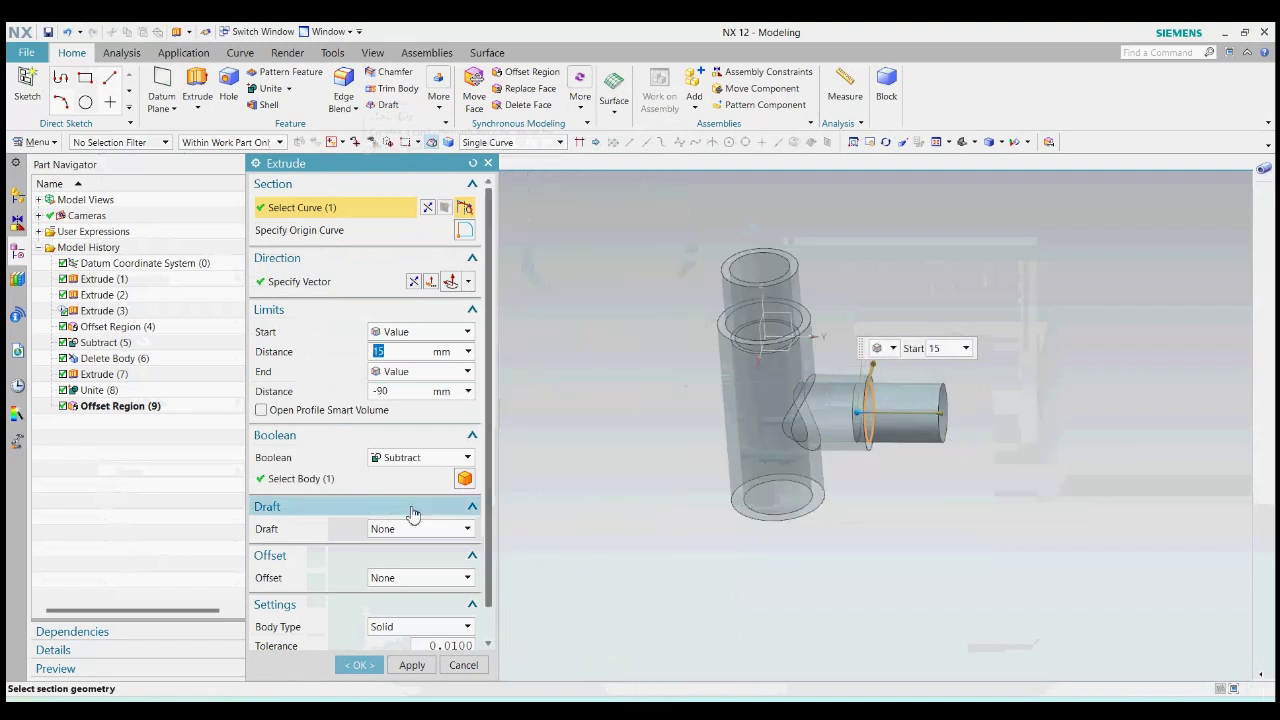
click(414, 577)
click(405, 625)
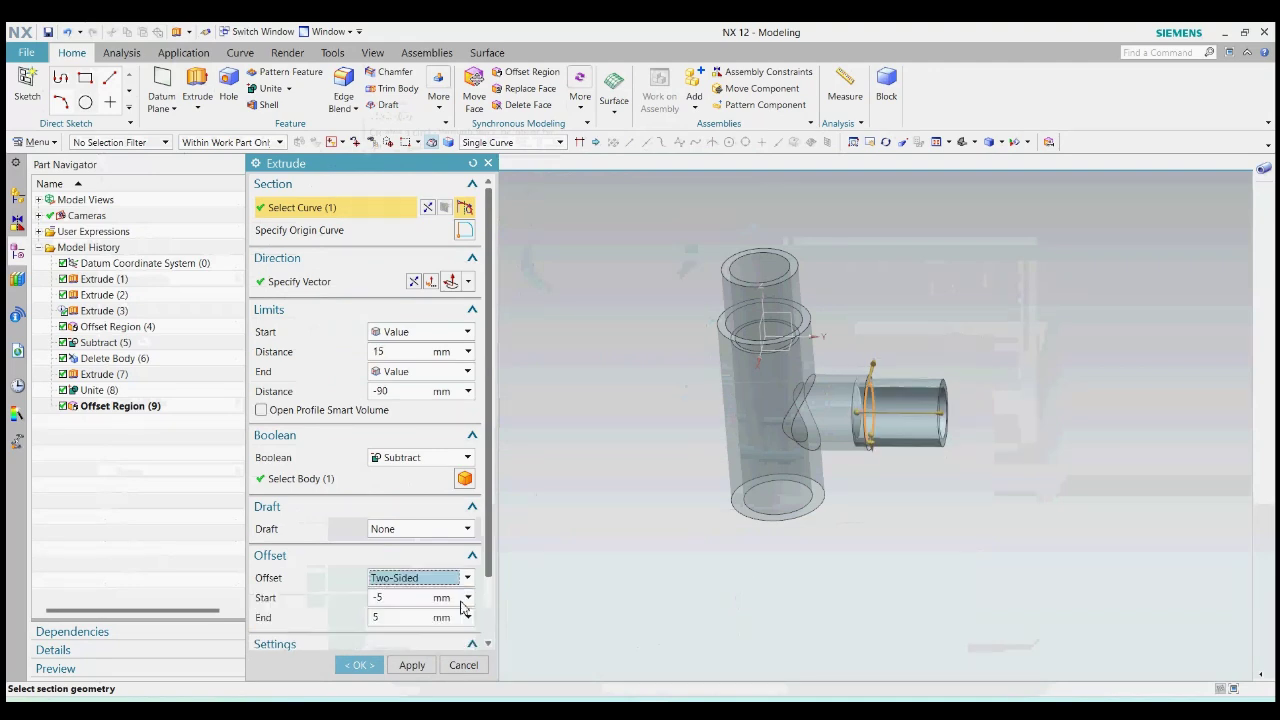
Step: Set the extrusion's offset start to -9 mm and its end distance to -49 mm
scroll(926, 438, up, 5)
middle_drag(900, 380, 904, 436)
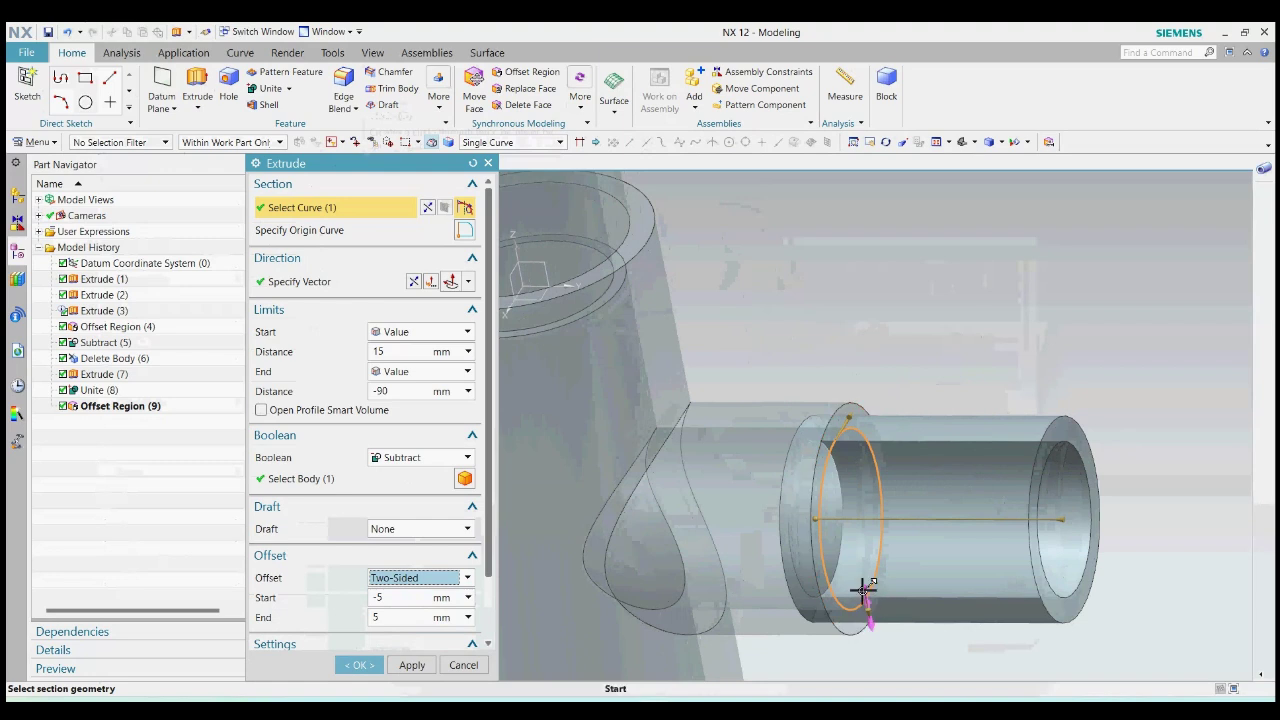
drag(857, 583, 769, 608)
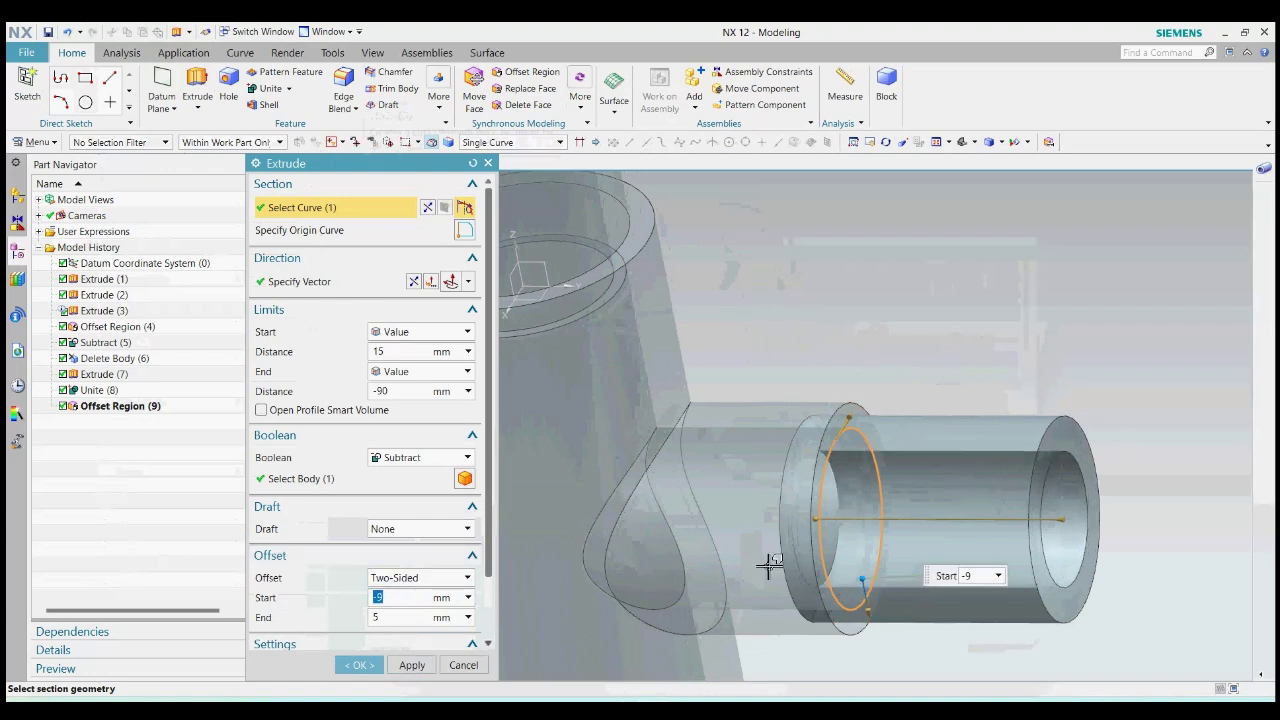
drag(1063, 519, 966, 531)
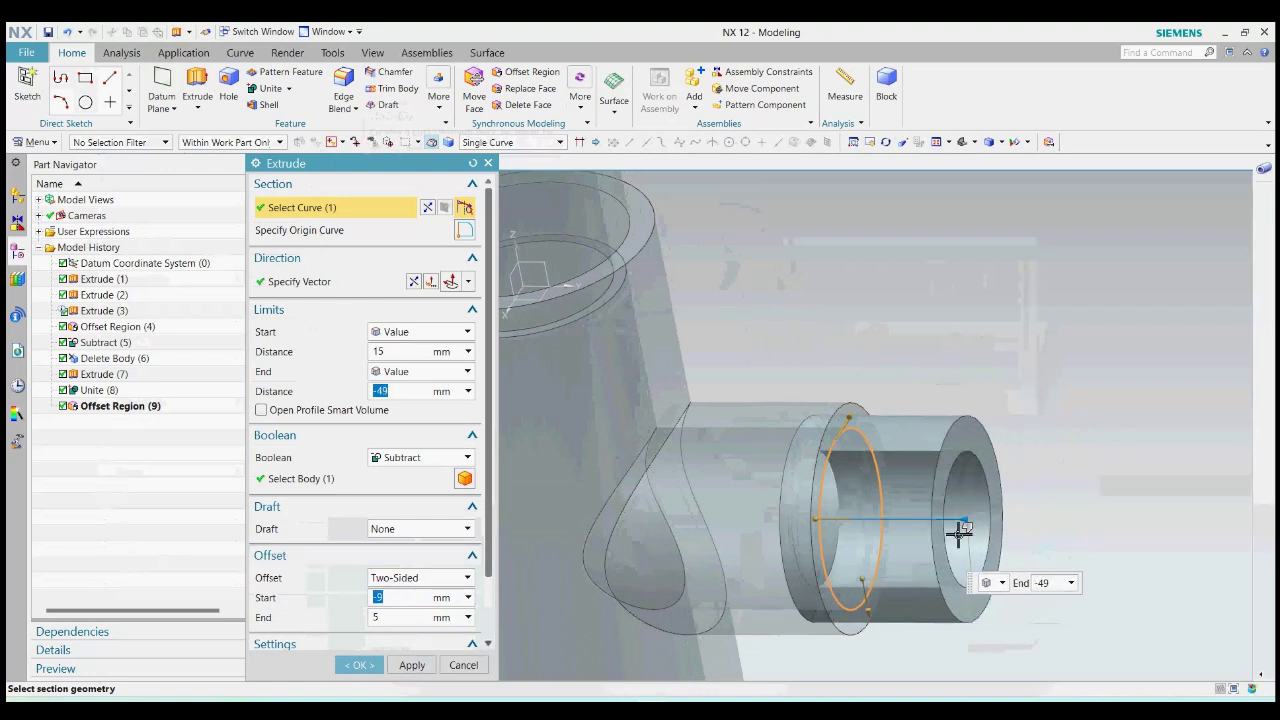
Step: Set the extrusion's Boolean to Unite with the pipe body and create it
click(409, 457)
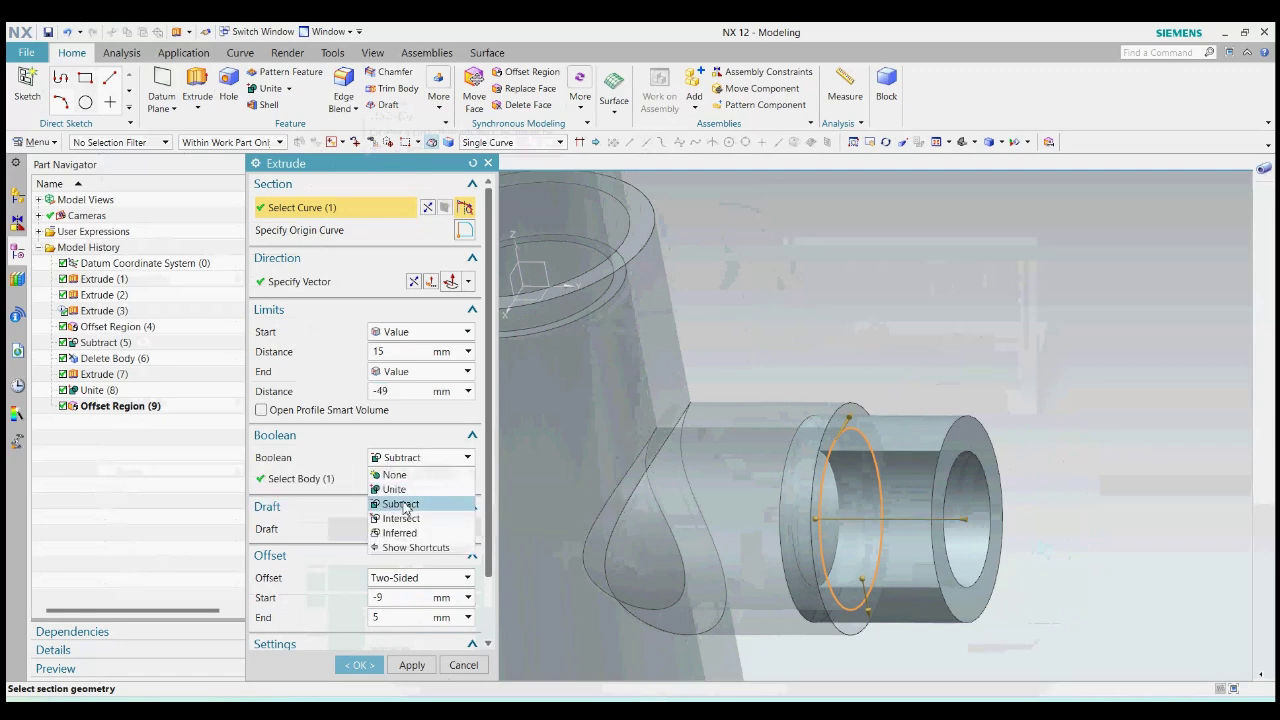
click(395, 489)
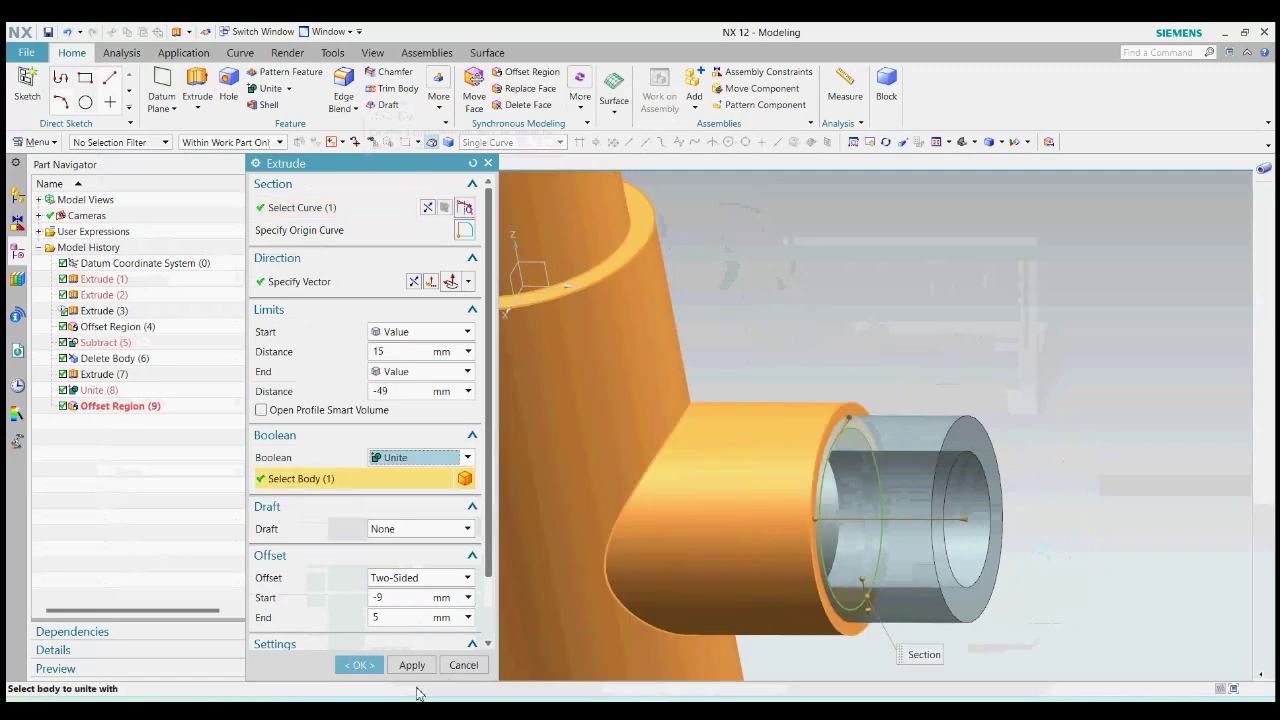
click(359, 665)
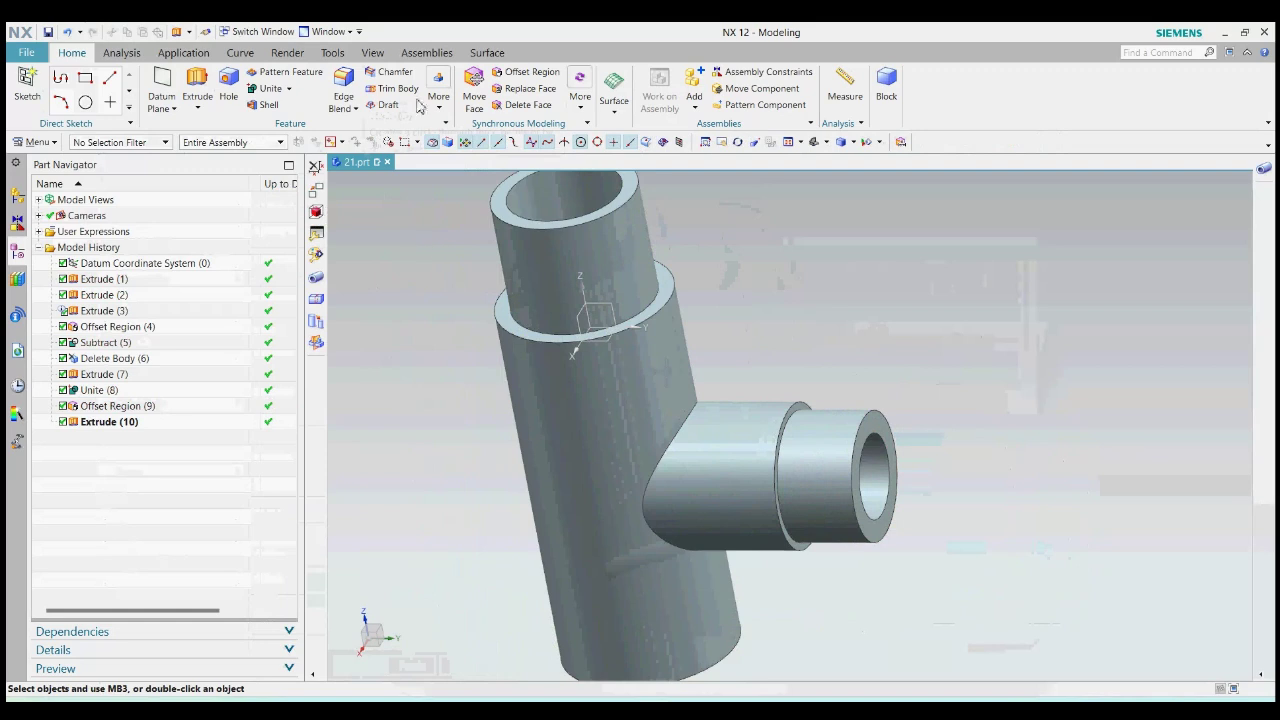
Step: Offset the larger outer cylindrical face of the side branch with Offset Region
click(522, 76)
click(742, 425)
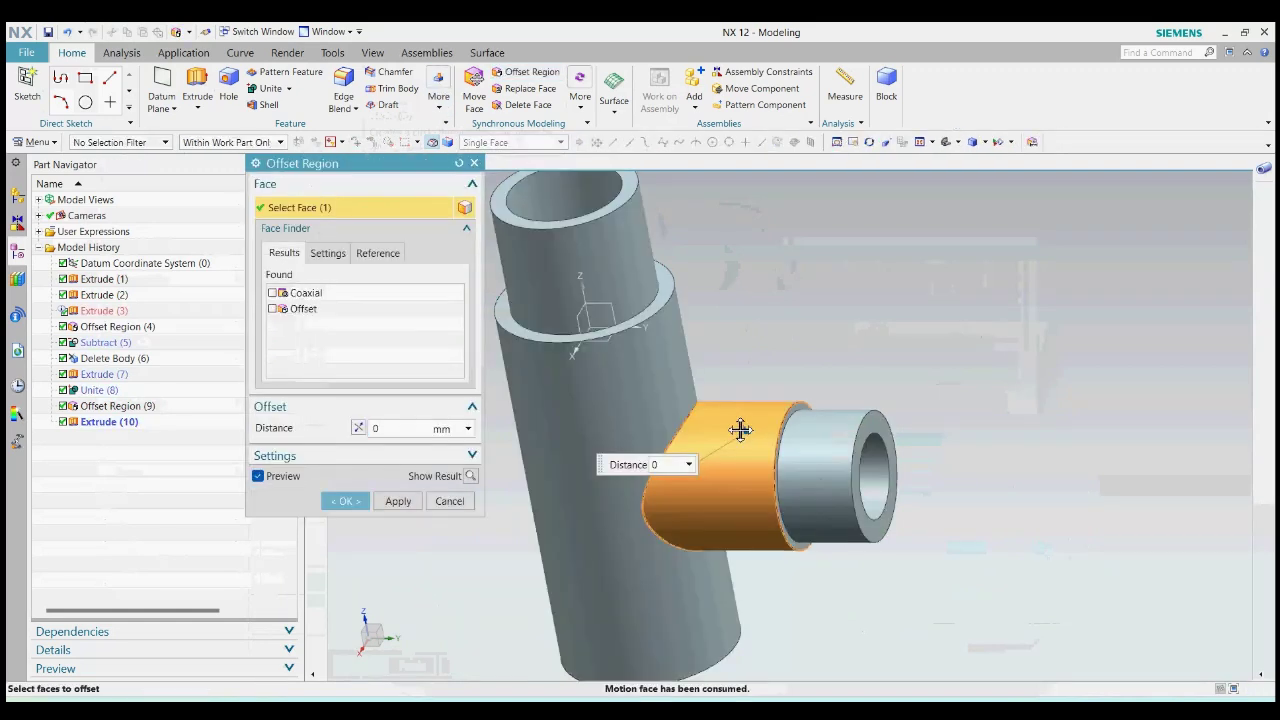
click(334, 499)
scroll(897, 411, down, 2)
mouse_move(899, 412)
middle_down()
mouse_move(916, 403)
mouse_move(900, 412)
middle_up()
scroll(878, 428, down, 3)
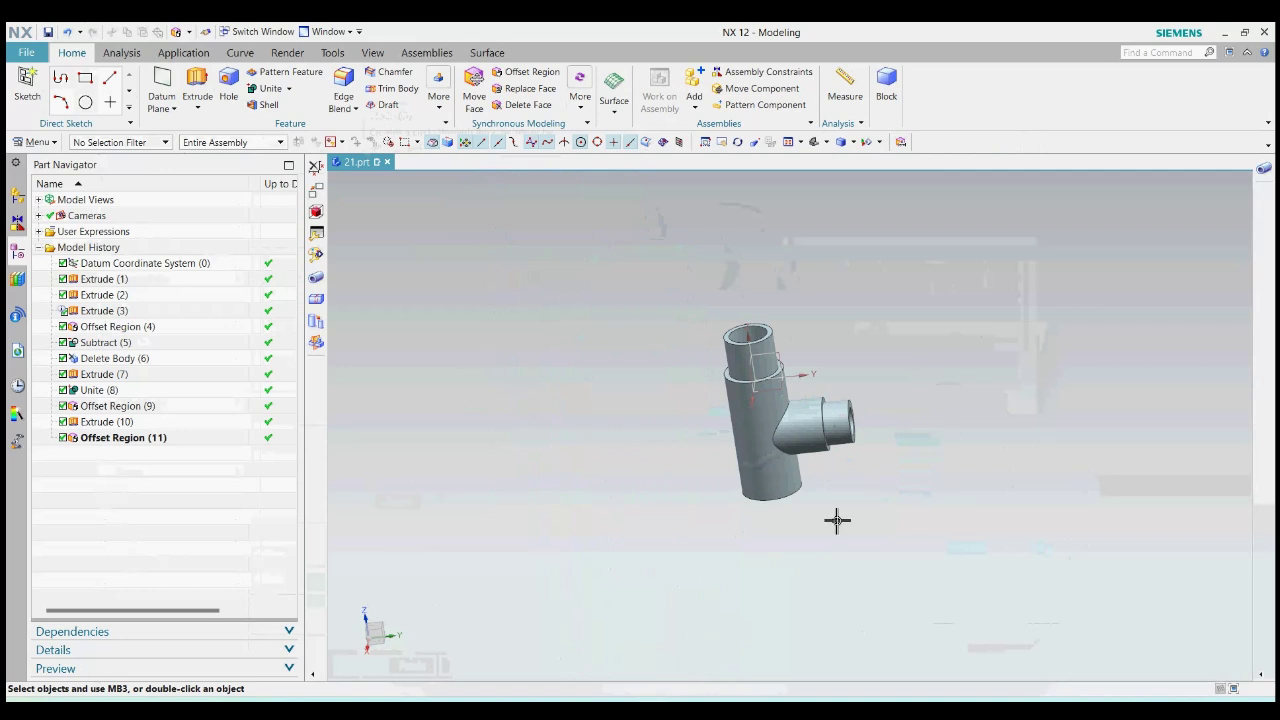
mouse_move(922, 458)
middle_down()
mouse_move(931, 431)
mouse_move(940, 447)
middle_up()
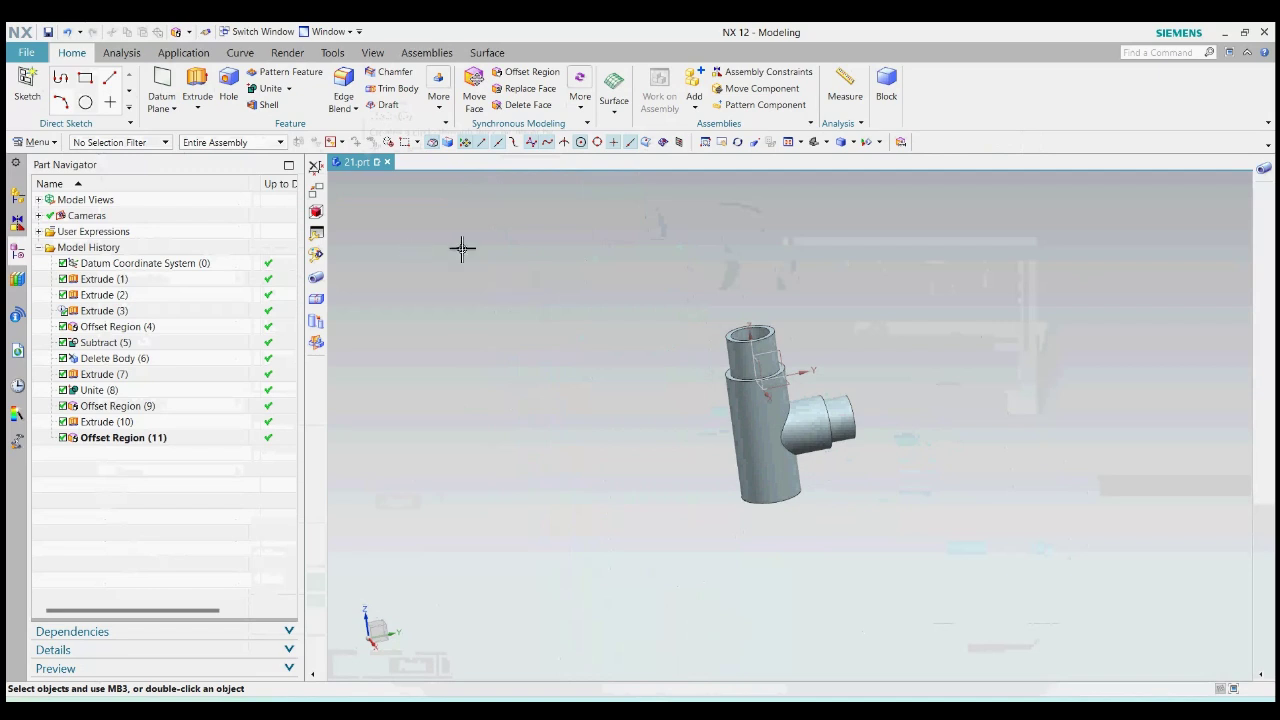
click(197, 82)
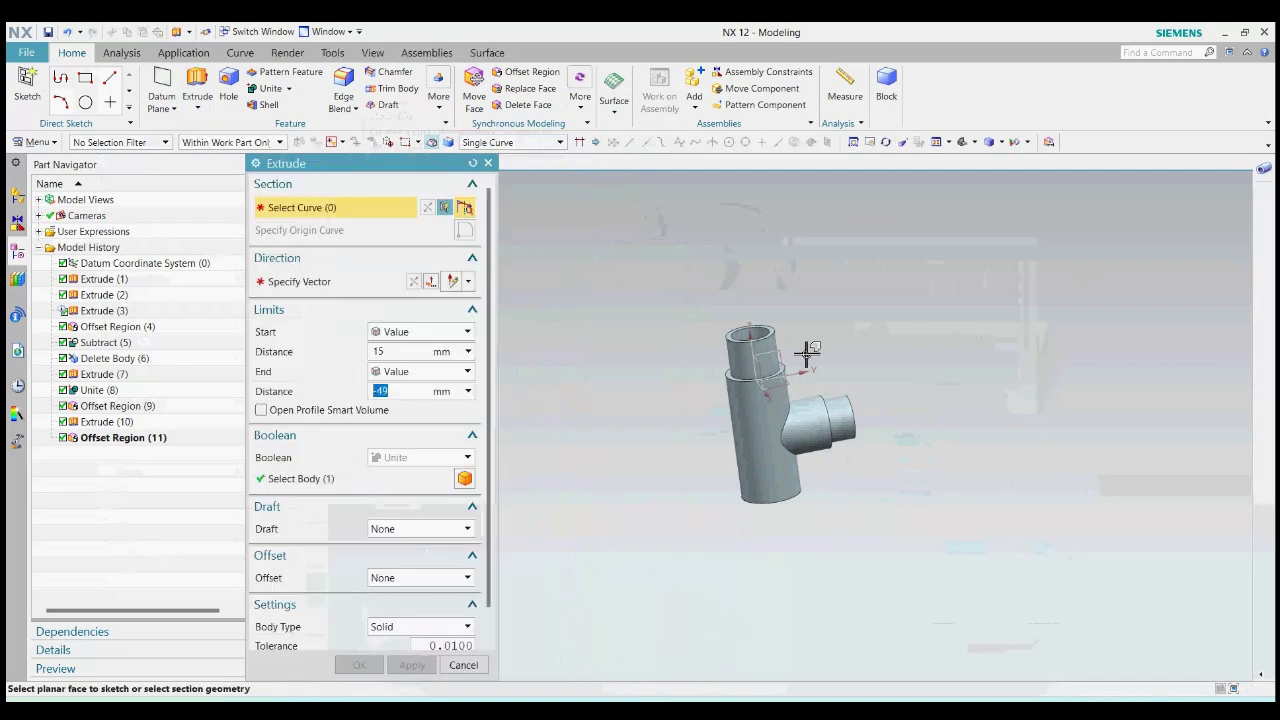
click(779, 358)
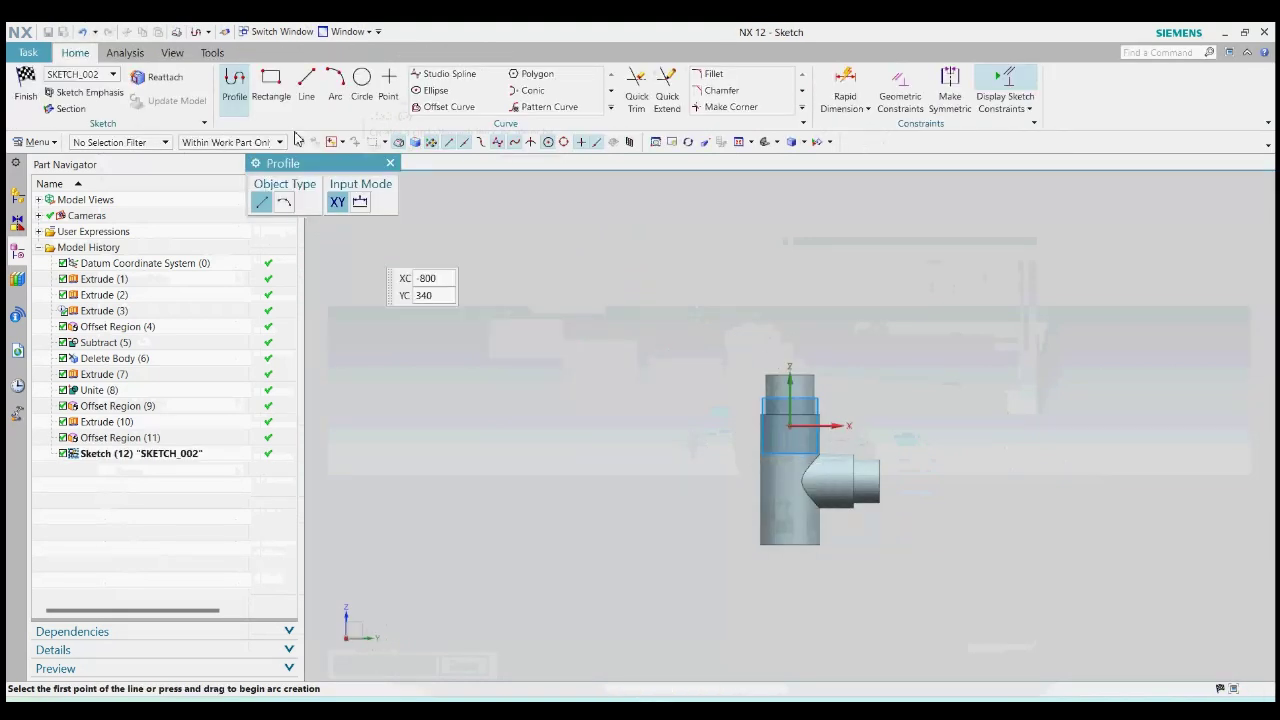
click(390, 162)
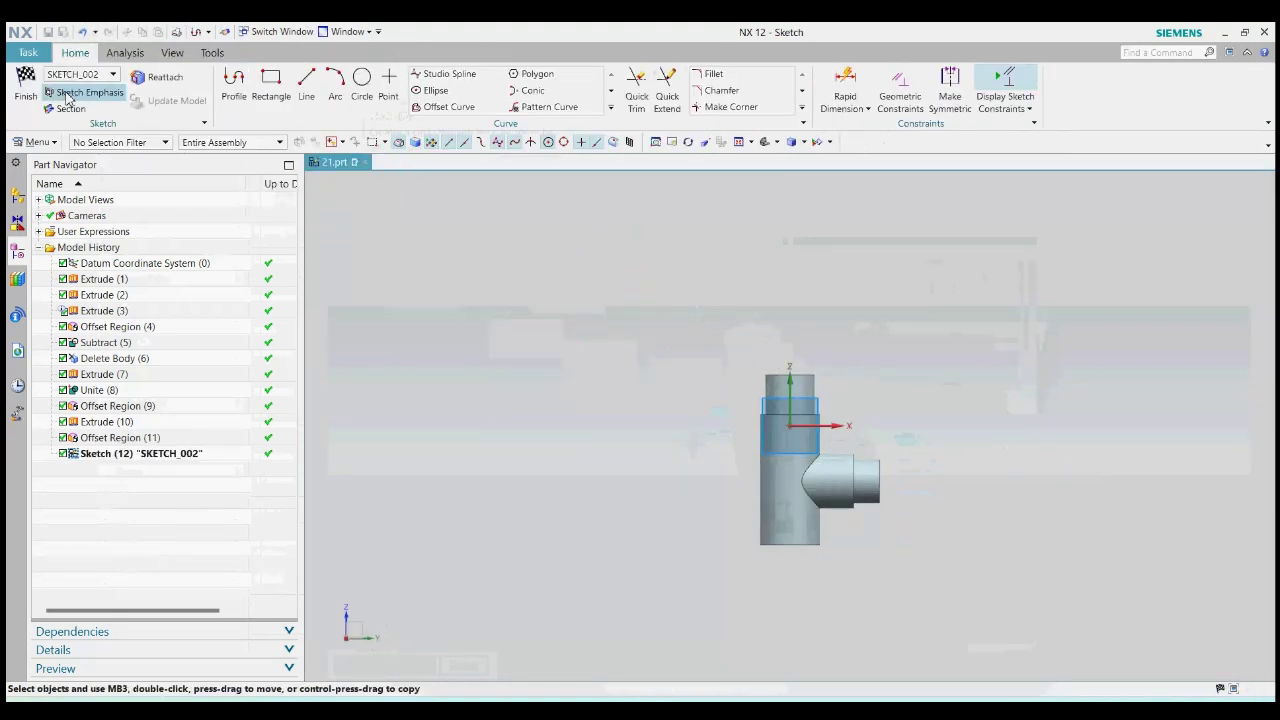
click(25, 88)
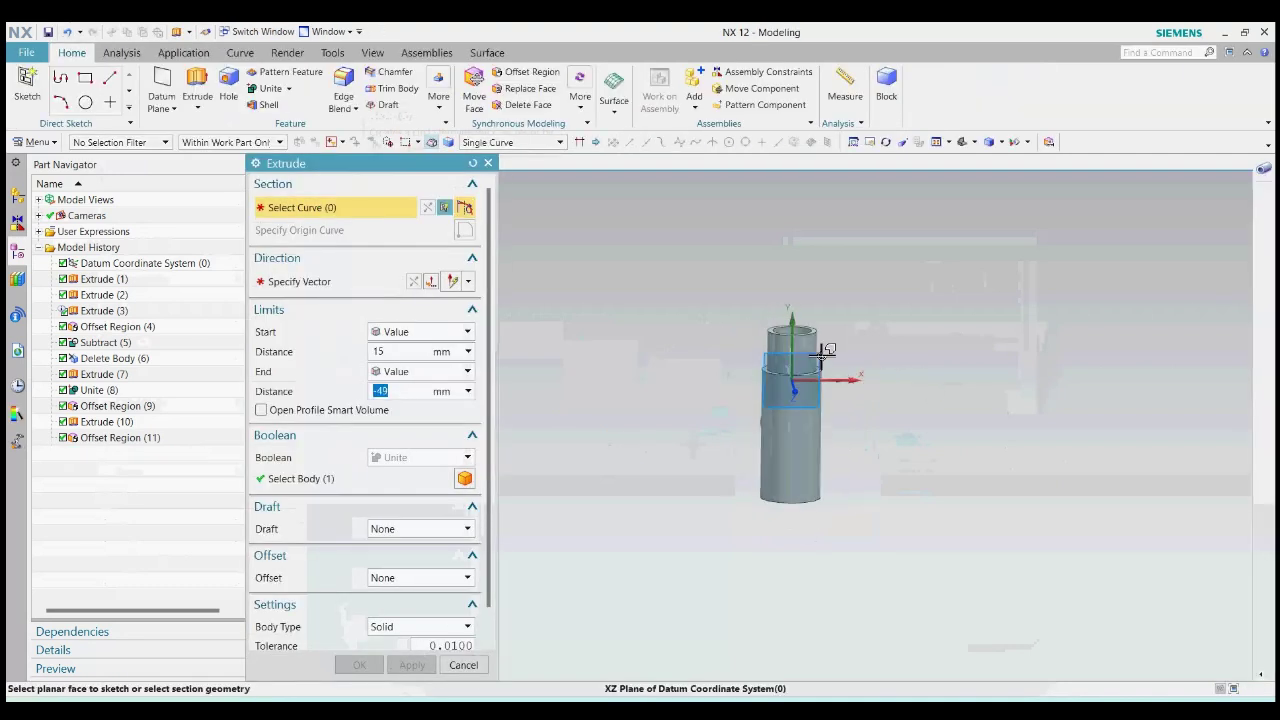
Step: Sketch a 100 mm diameter circle on the XZ plane, centred on the side branch, as the extrusion section
click(820, 355)
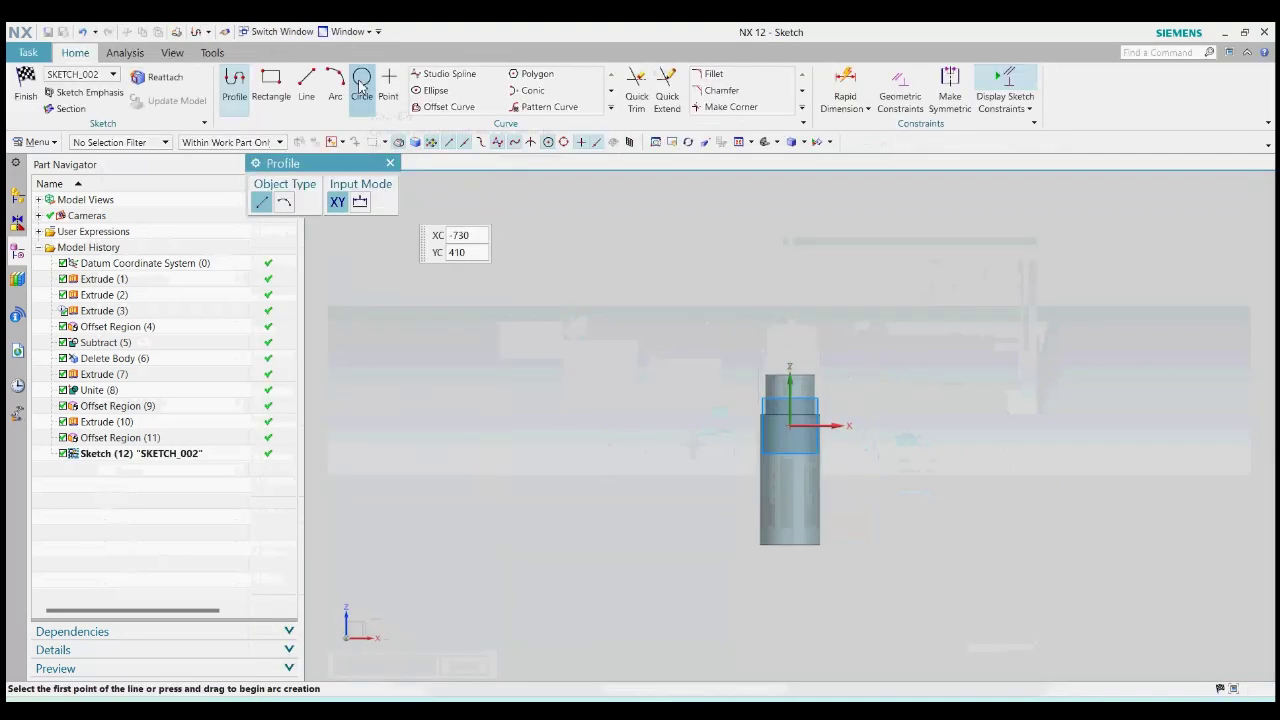
click(361, 88)
right_drag(946, 325, 966, 349)
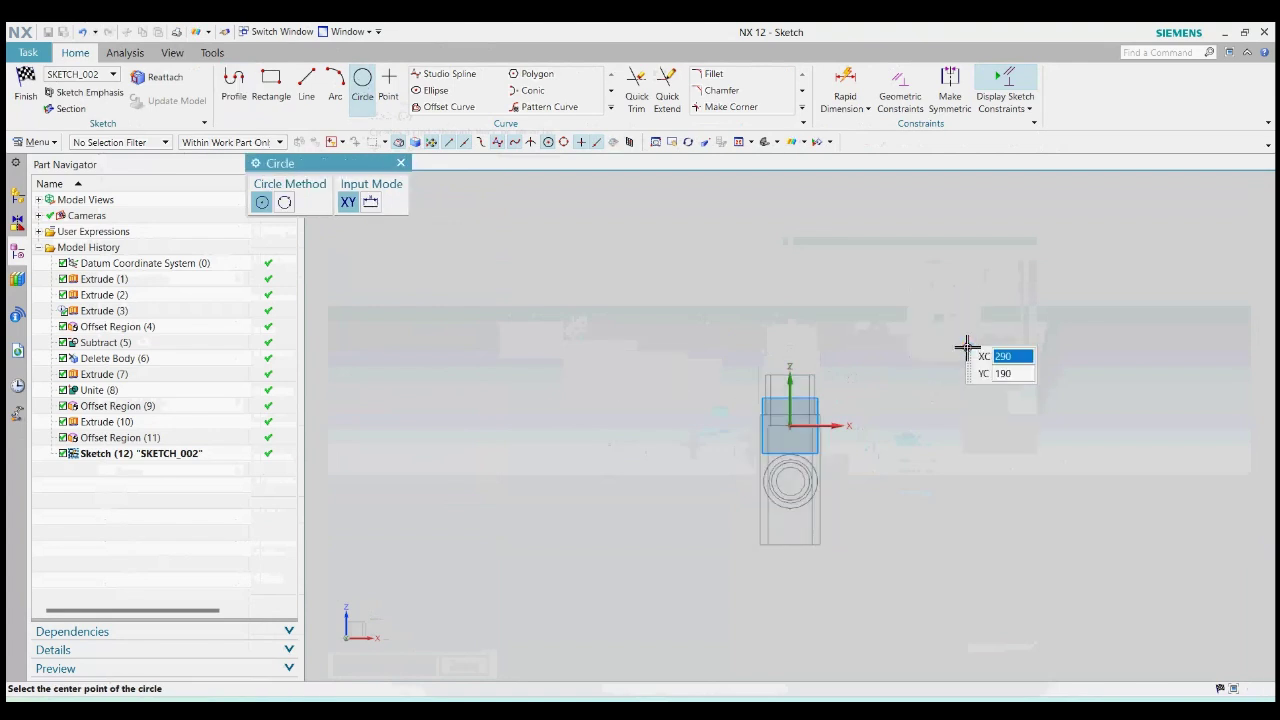
click(793, 509)
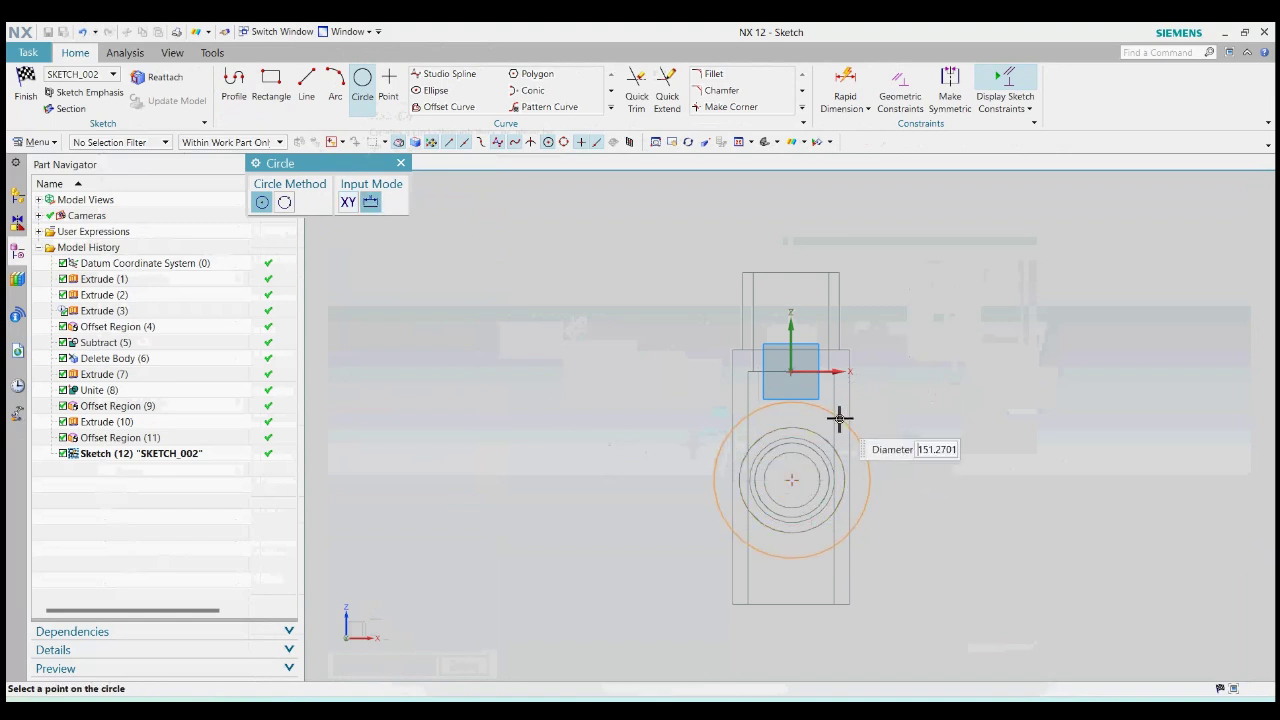
text(100)
key(Return)
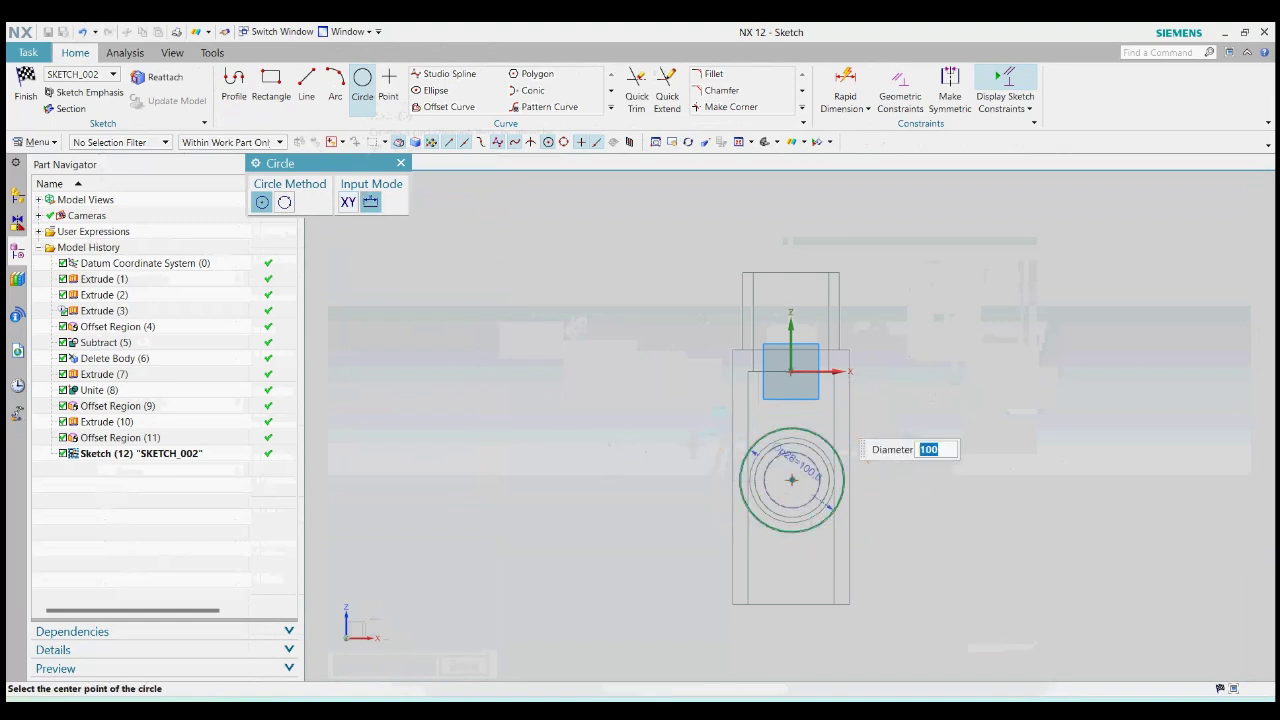
click(401, 163)
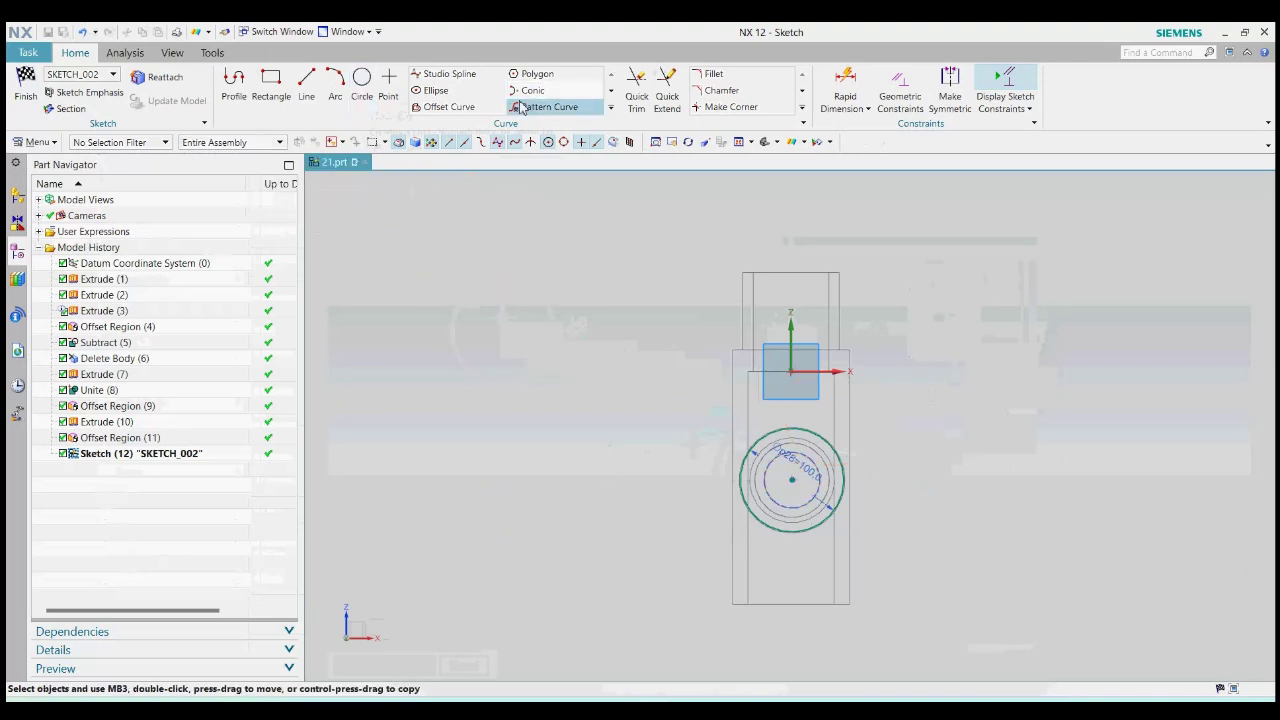
Step: Move the circle 90 mm upward along the pipe's axis using Move Curve with Distance motion
click(801, 107)
click(754, 142)
click(808, 431)
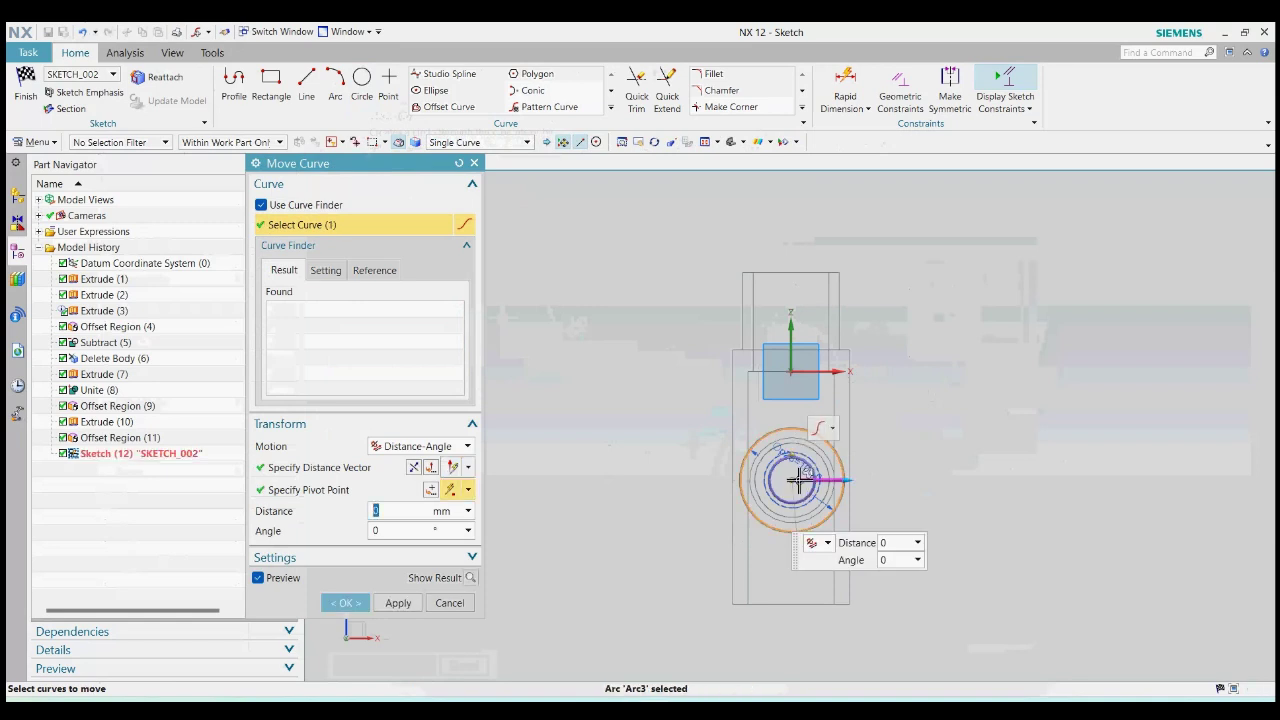
click(410, 446)
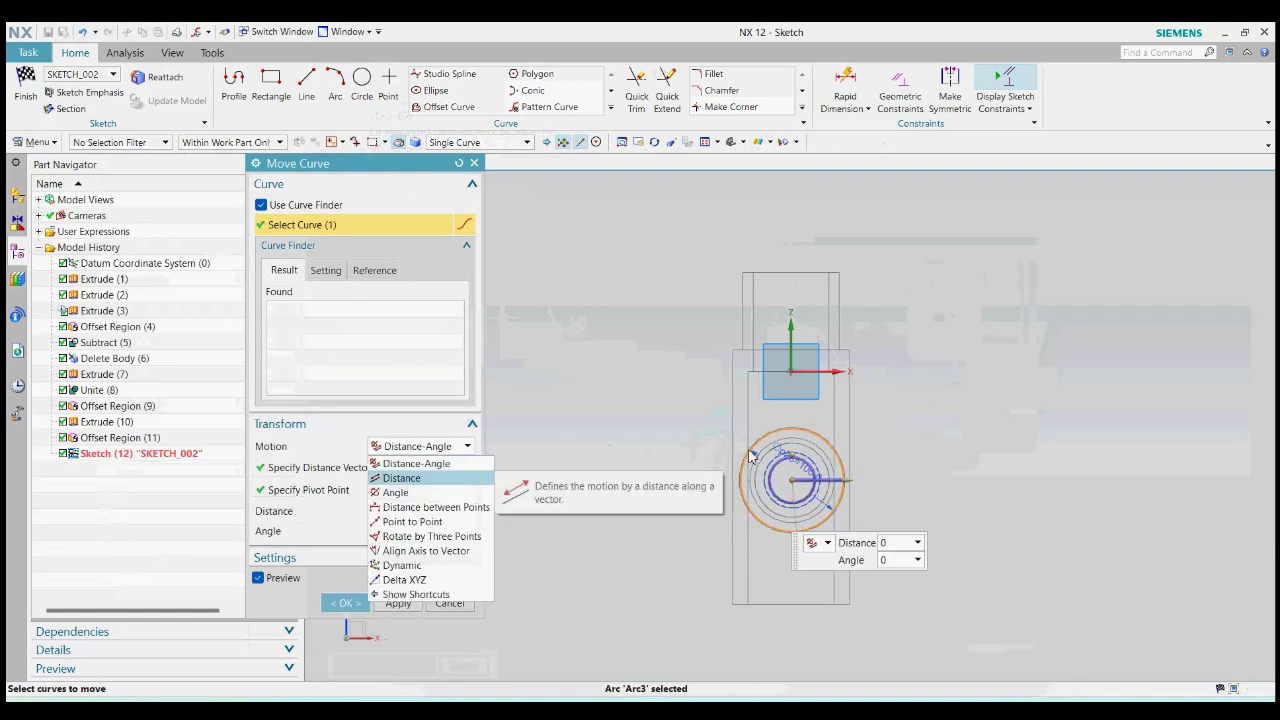
click(416, 478)
drag(810, 432, 802, 340)
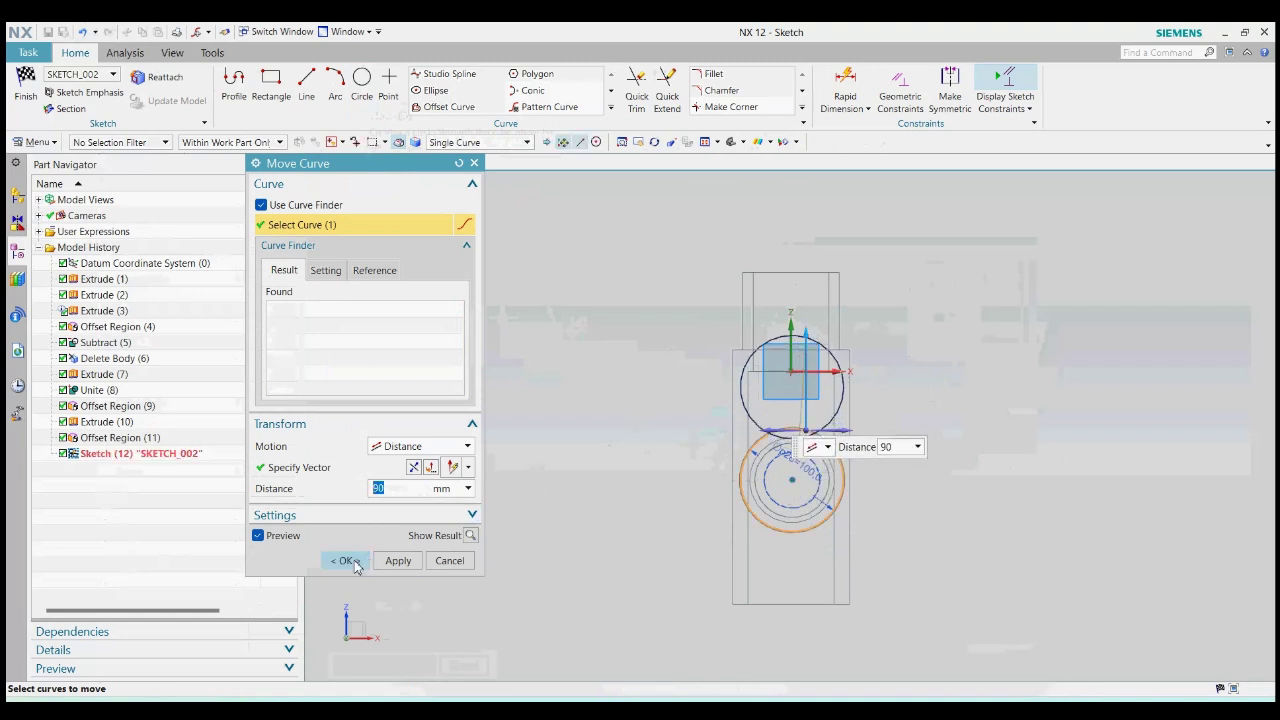
click(345, 561)
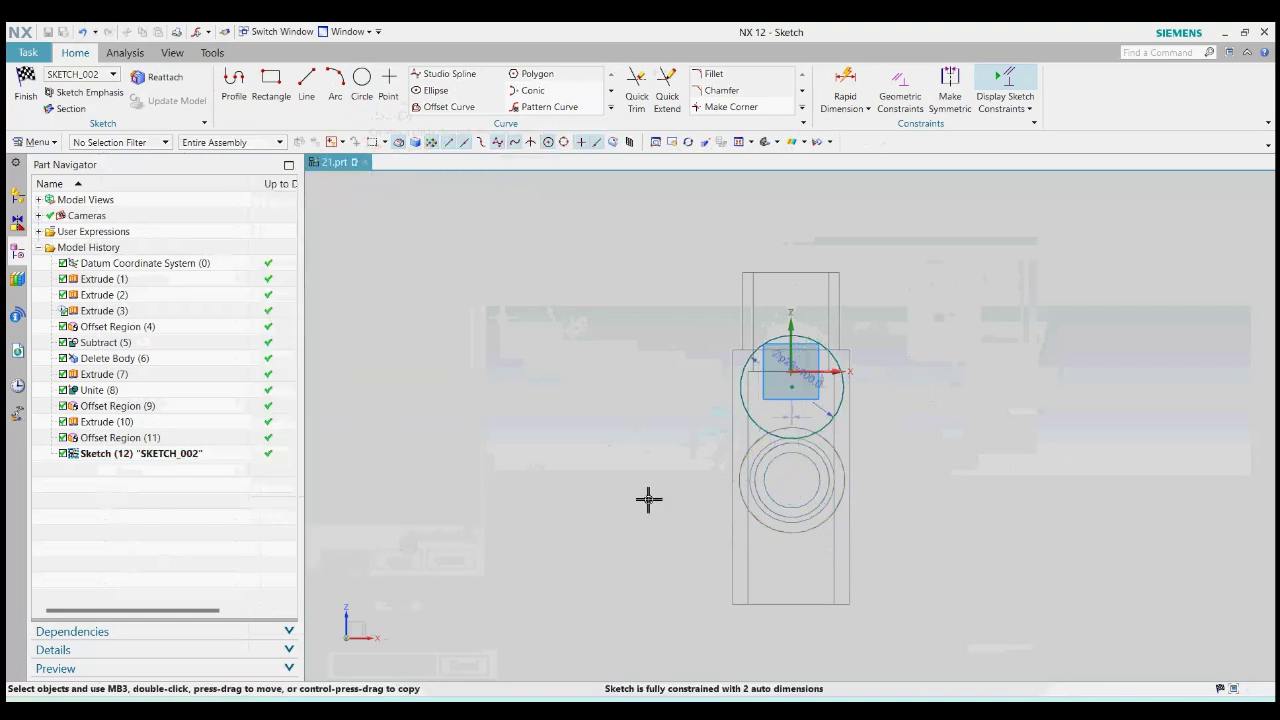
Step: Set the moved circle's diameter to 80 mm and finish the sketch
double_click(824, 410)
text(80)
key(Return)
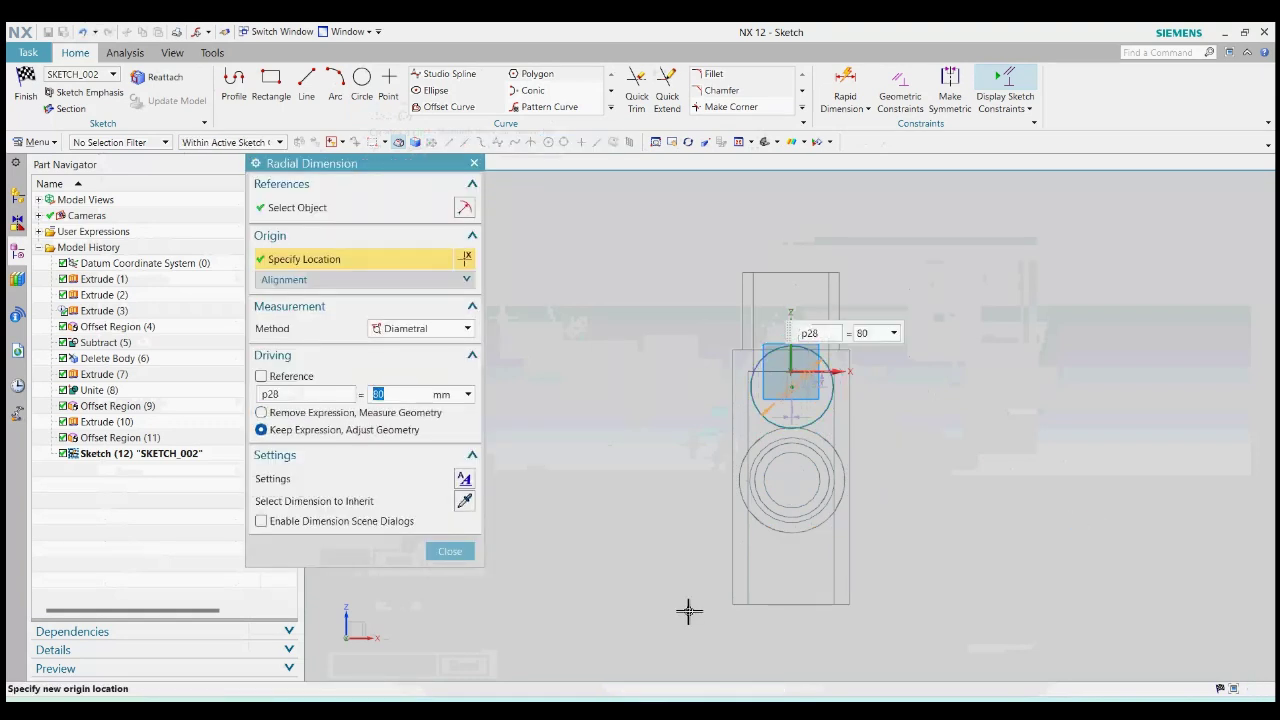
click(452, 551)
right_drag(1151, 391, 1087, 420)
middle_drag(1087, 420, 798, 467)
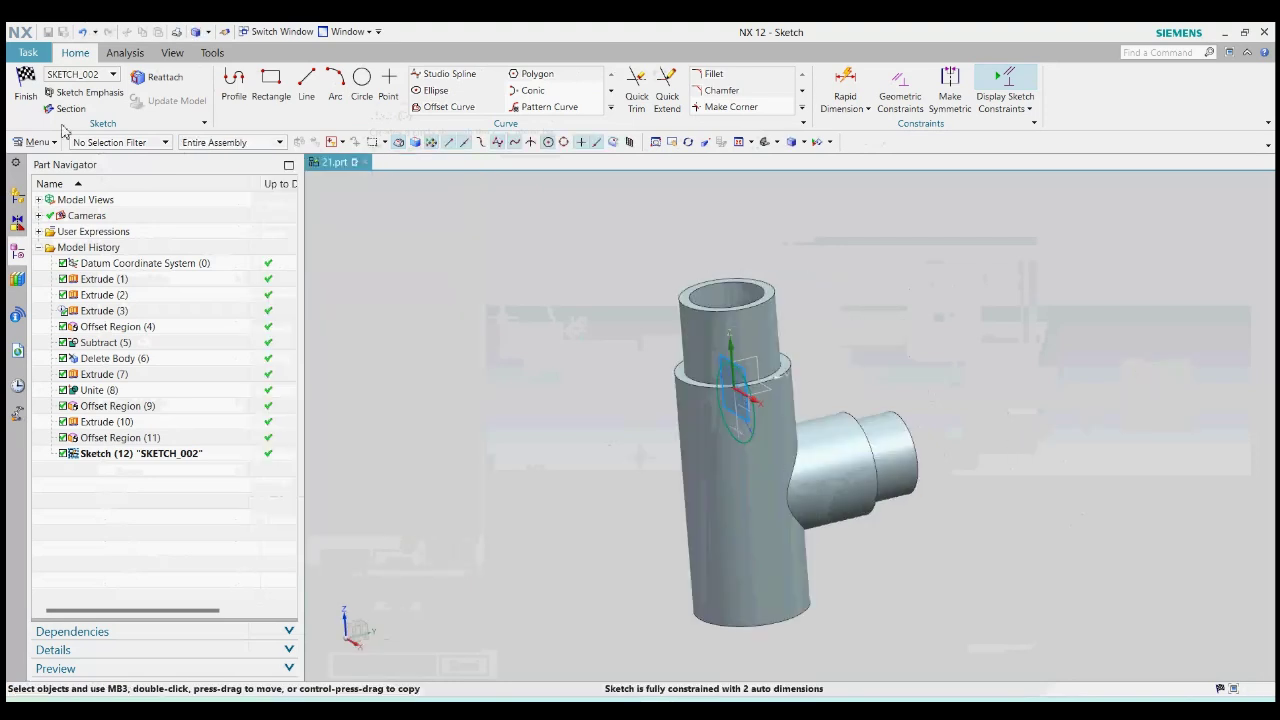
click(28, 106)
Step: Extrude the circle from 180 mm to -49 mm as a separate body with Boolean None and a two-sided offset from -9 to 5 mm
mouse_move(937, 443)
middle_down()
mouse_move(848, 450)
mouse_move(769, 400)
middle_up()
drag(768, 396, 682, 421)
scroll(757, 386, up, 3)
click(420, 457)
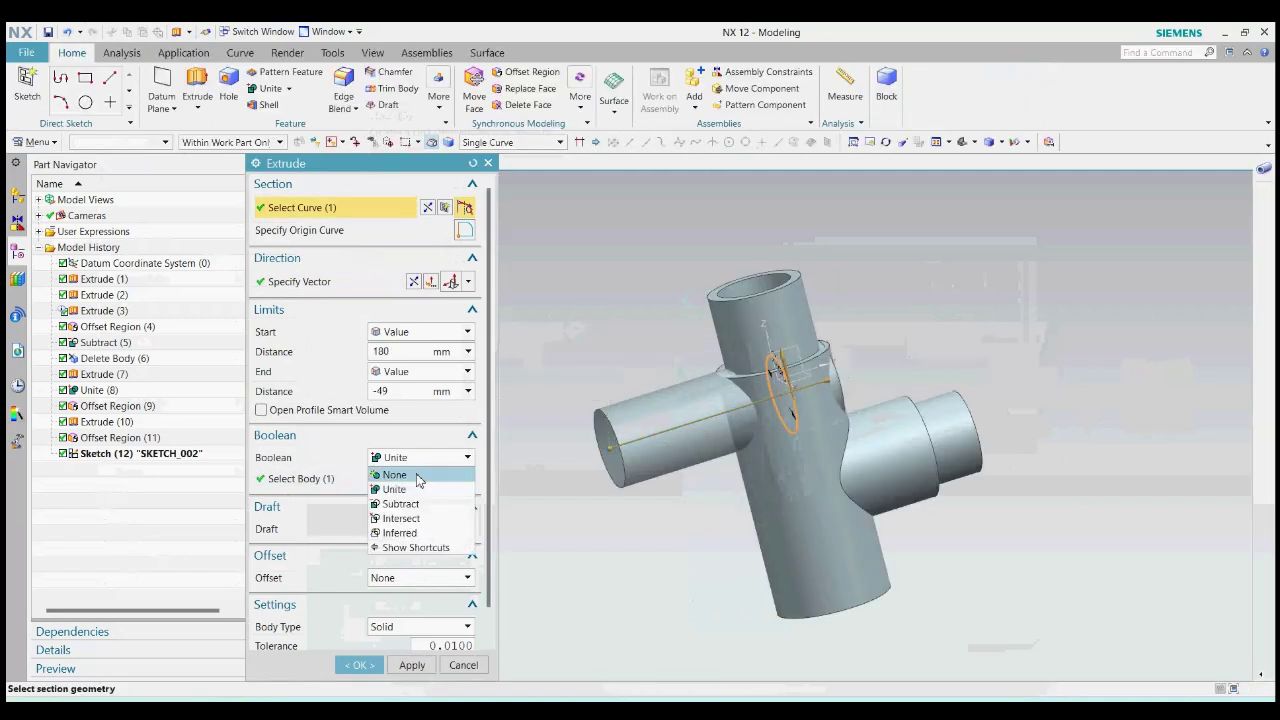
click(449, 476)
click(420, 555)
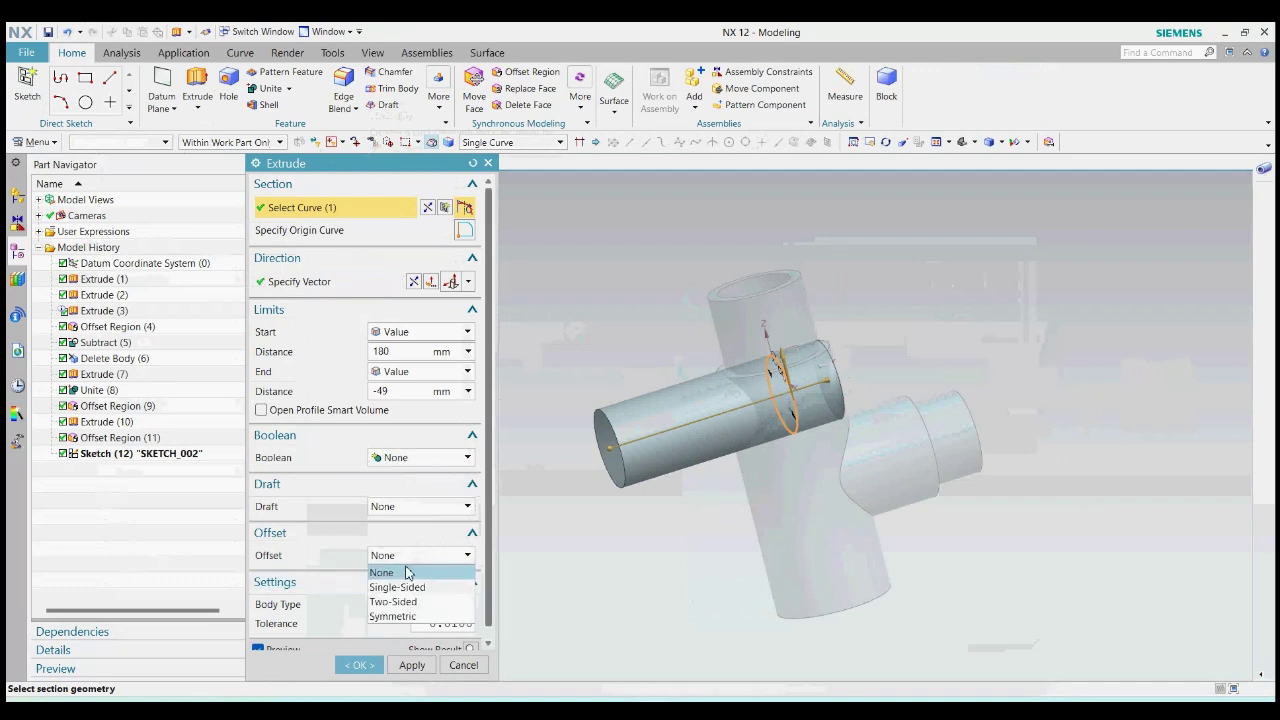
click(392, 600)
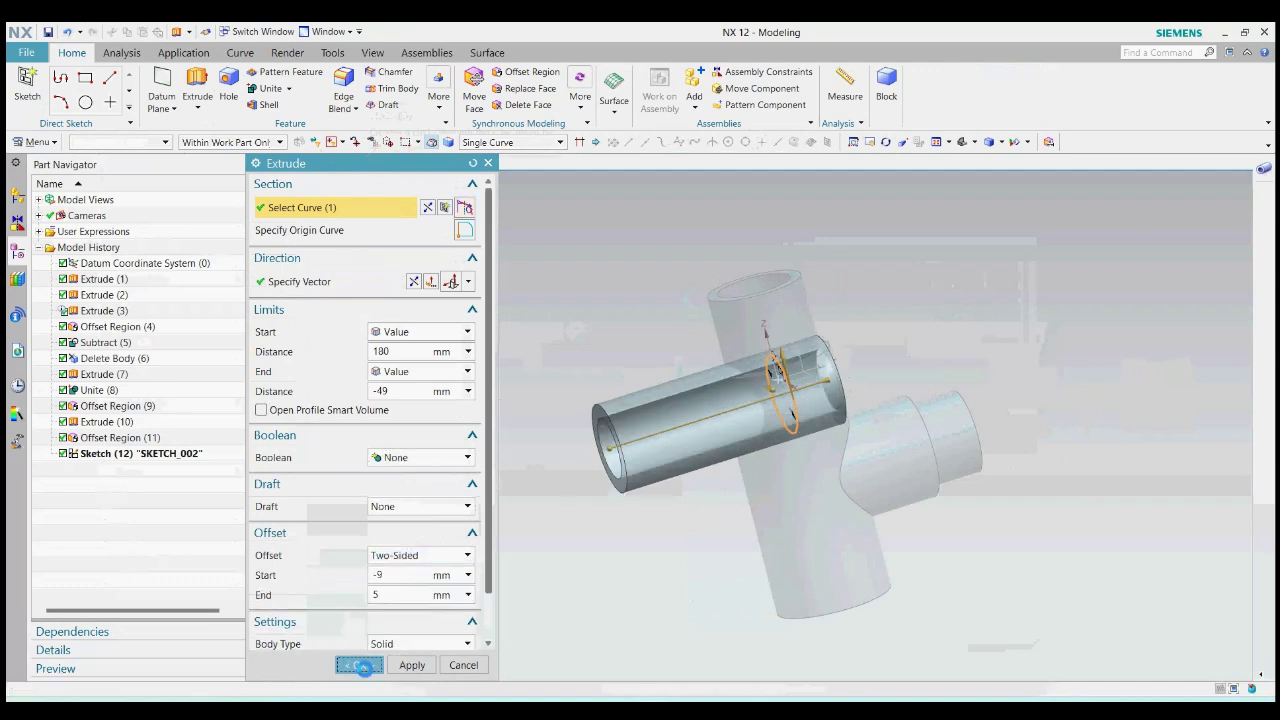
click(362, 665)
middle_drag(745, 450, 705, 413)
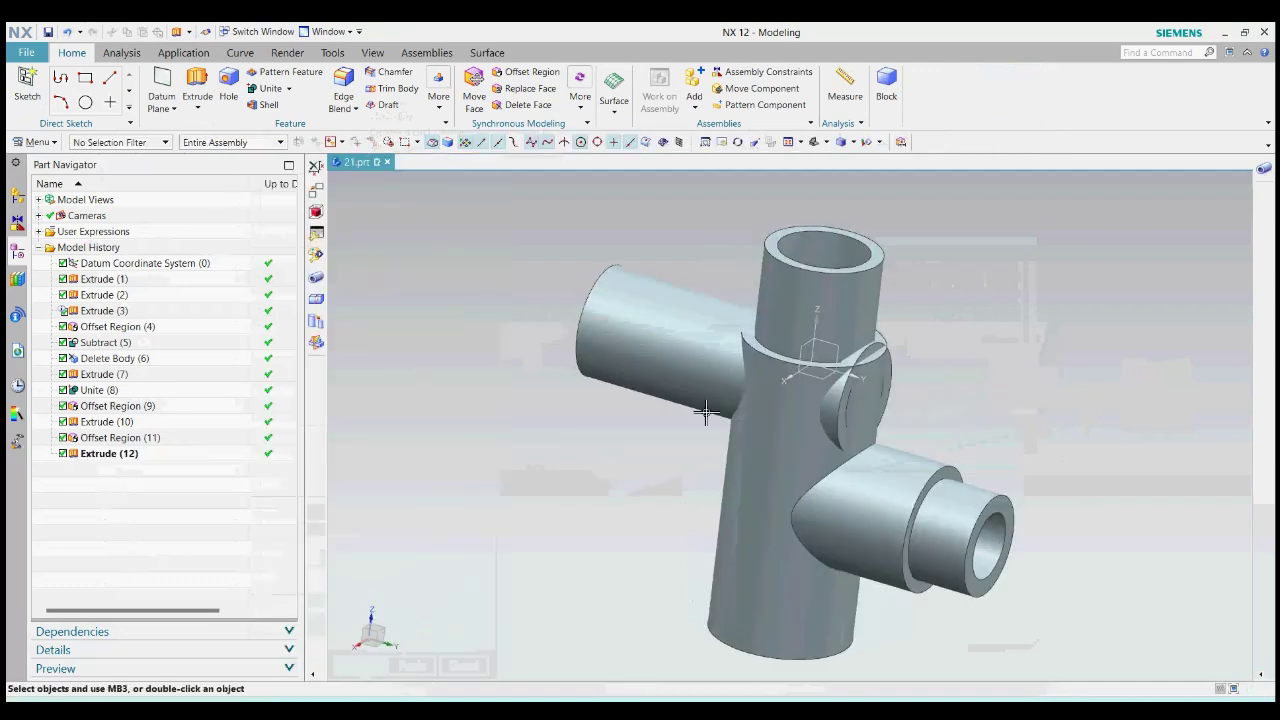
click(536, 91)
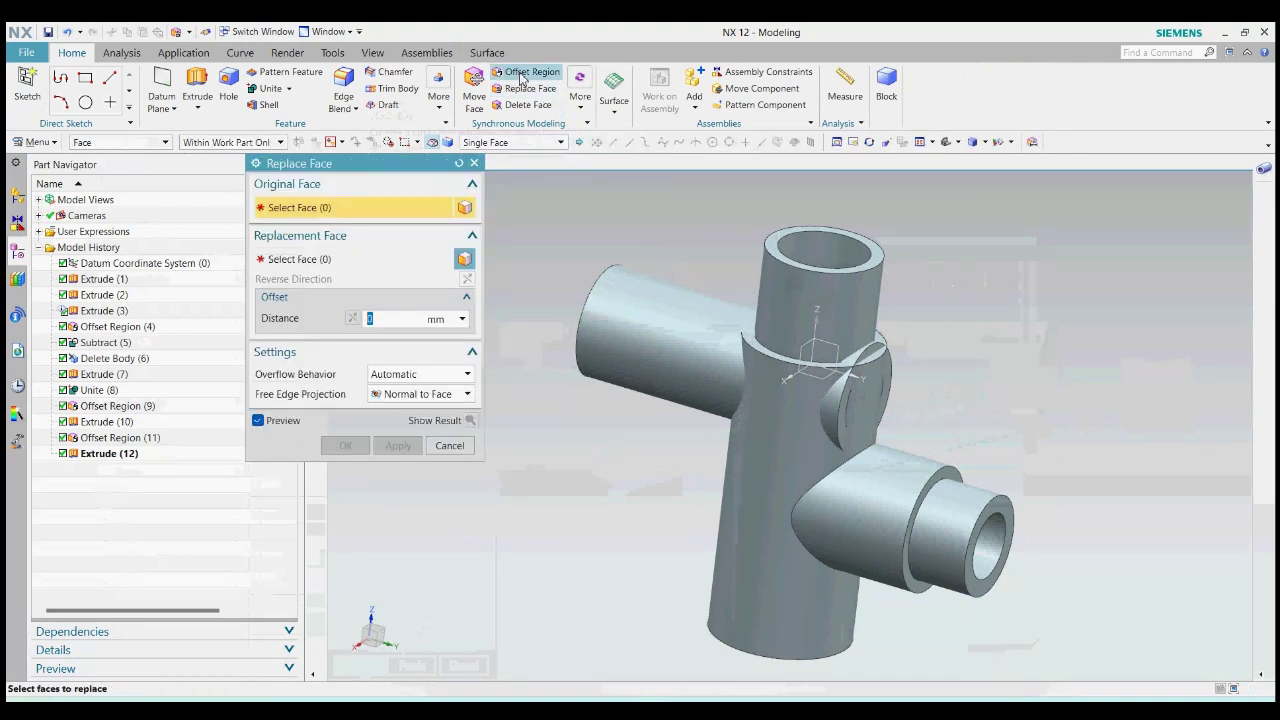
scroll(894, 367, down, 2)
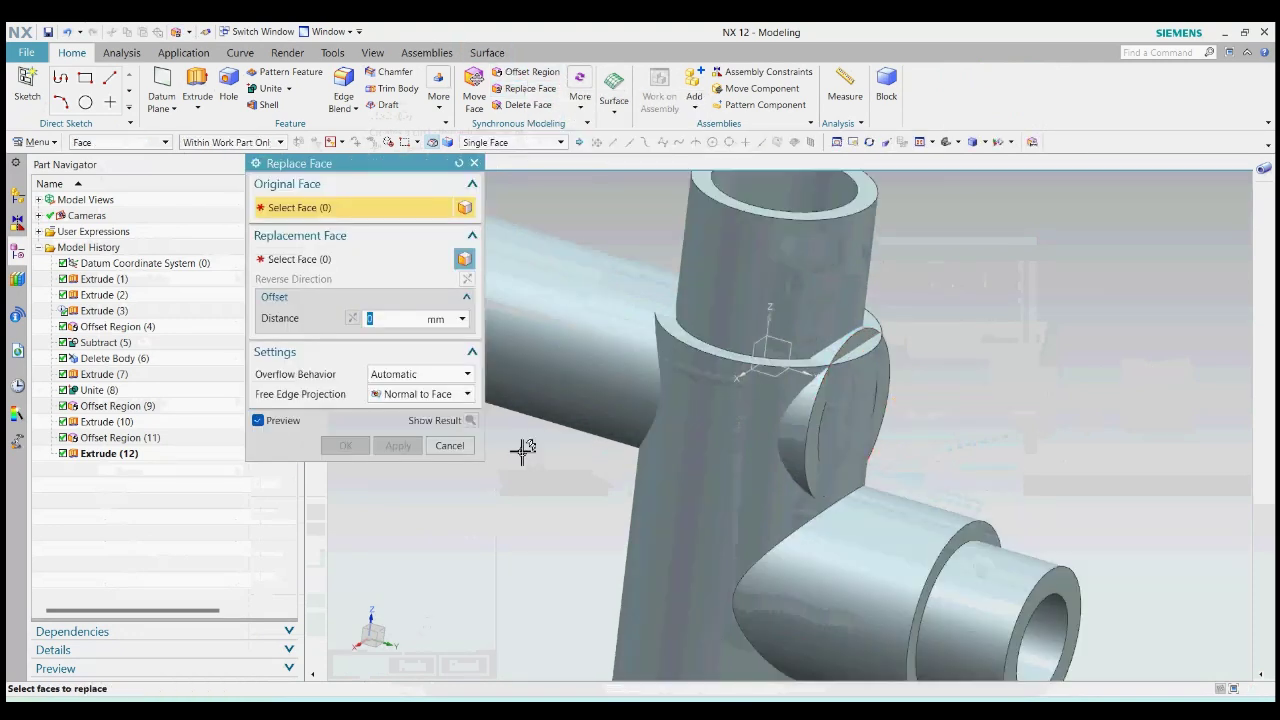
click(449, 445)
Step: Offset the new tube's end face that protrudes beside the lower branch back inside the main pipe
click(541, 71)
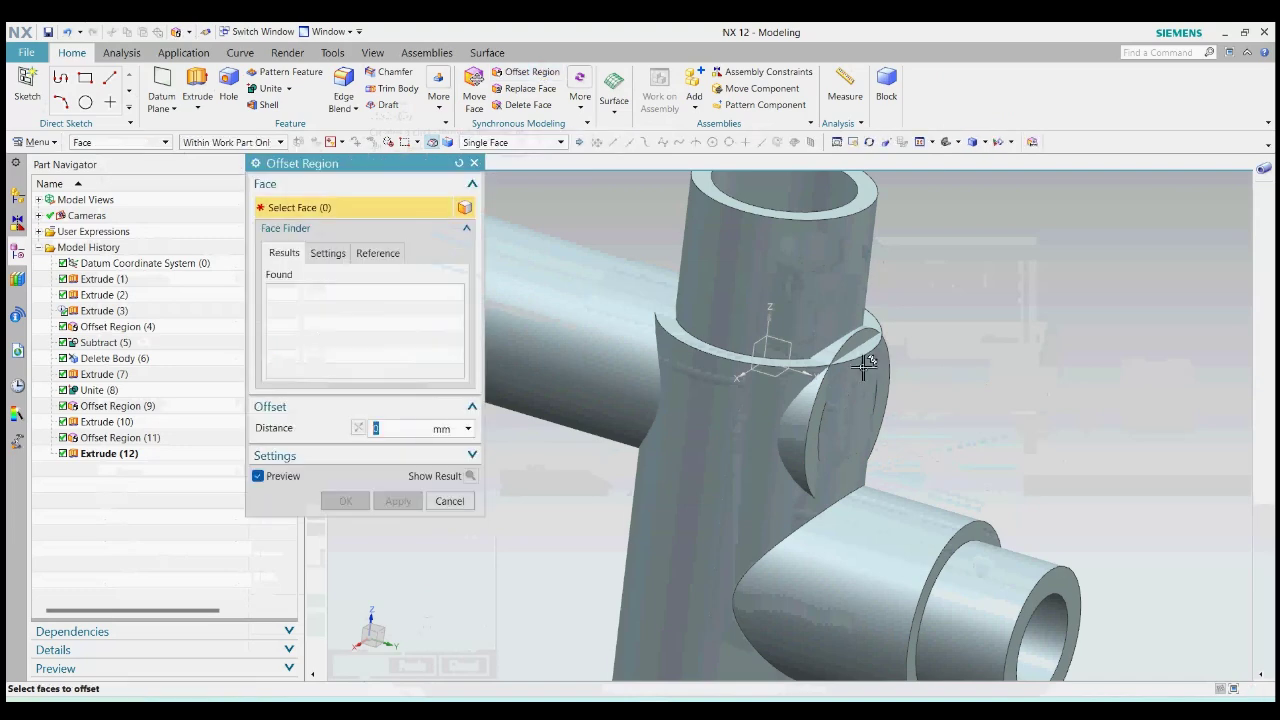
click(888, 367)
drag(888, 367, 745, 325)
click(345, 501)
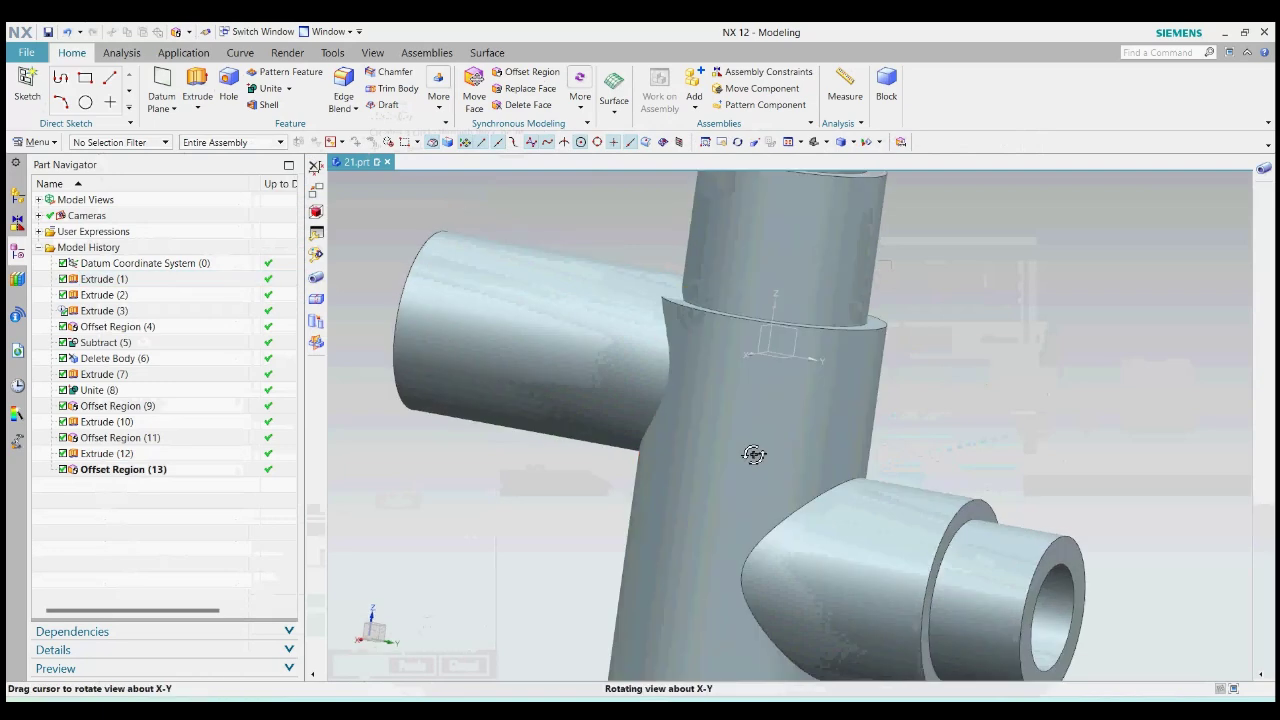
Step: Move all four faces of the new tube 36 mm down along the Z axis with Move Face
key(F8)
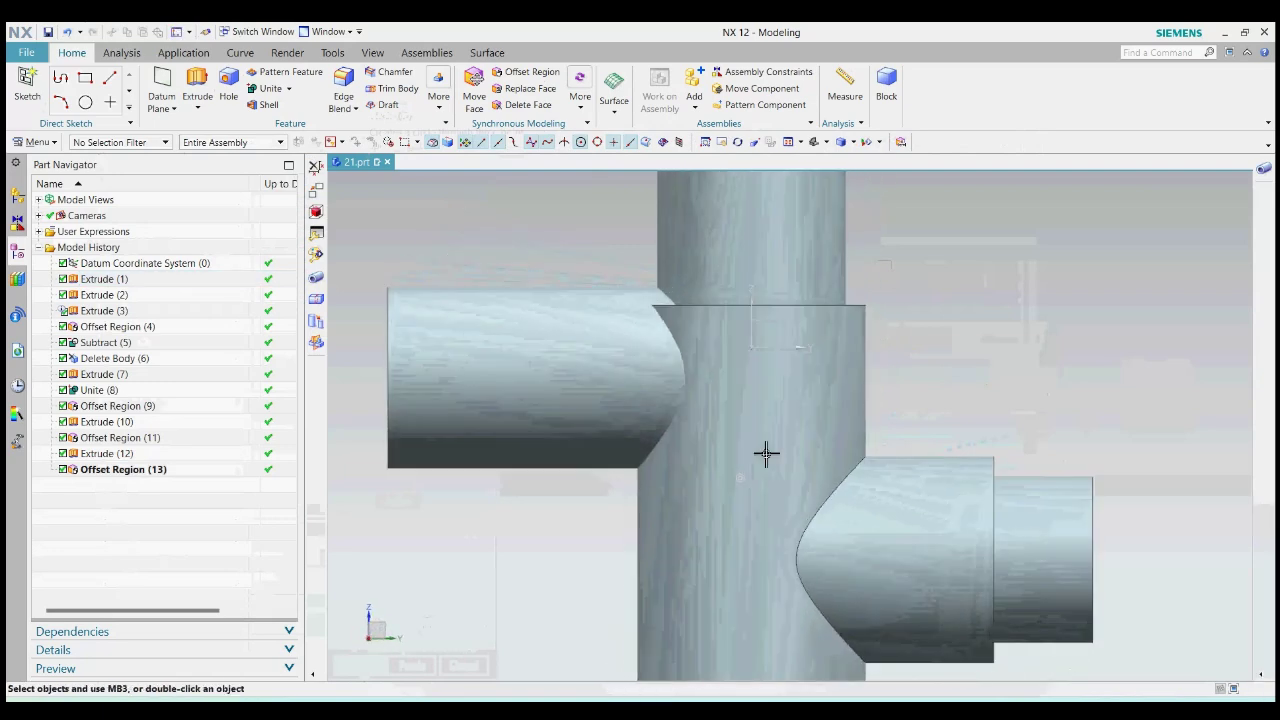
mouse_move(997, 315)
right_down()
mouse_move(1014, 334)
mouse_move(1040, 320)
right_up()
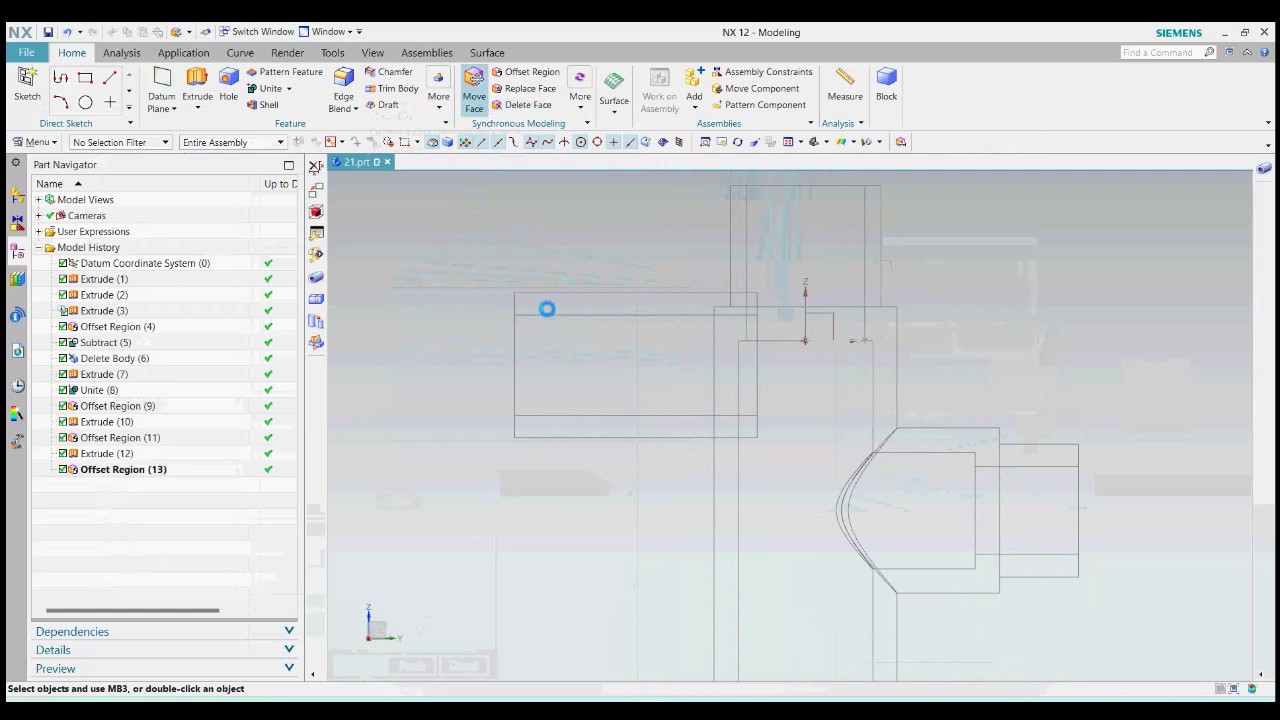
drag(503, 279, 770, 485)
click(405, 457)
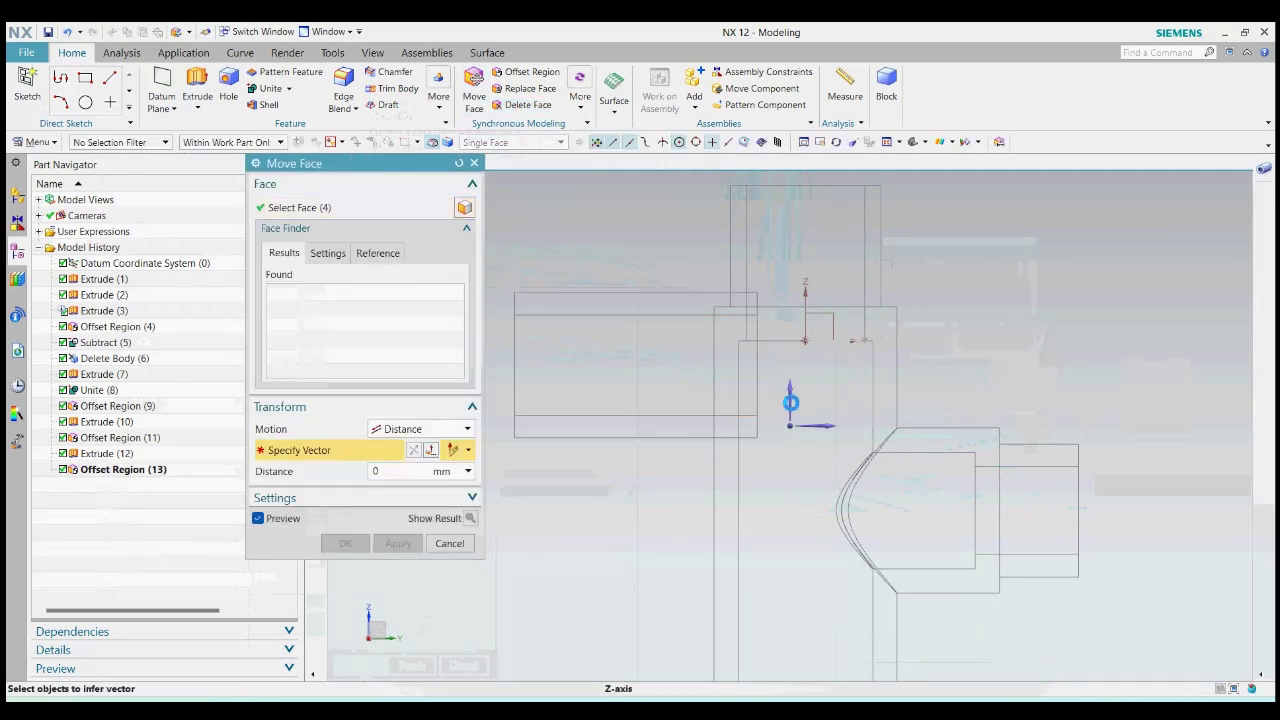
click(791, 403)
drag(634, 417, 588, 481)
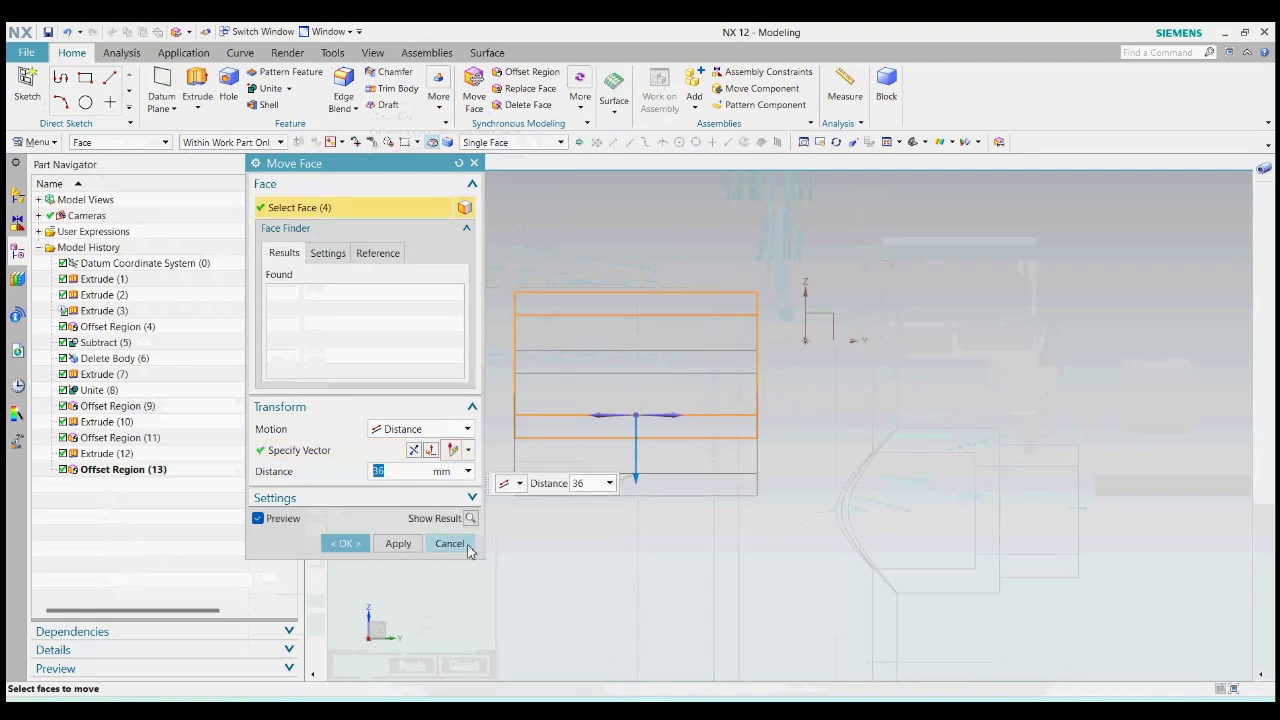
click(345, 543)
Step: Offset the new tube's annular end face inside the main pipe by 9 mm
scroll(811, 414, down, 3)
middle_drag(811, 414, 777, 451)
scroll(680, 380, up, 10)
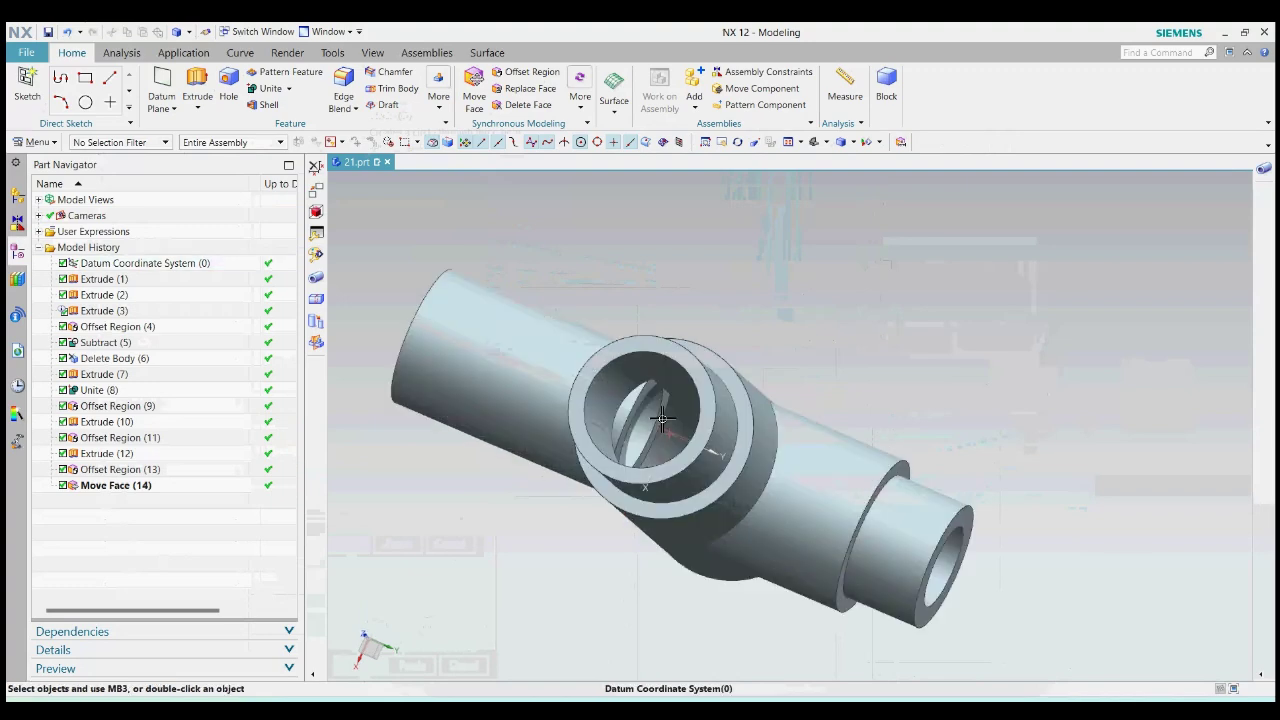
click(548, 76)
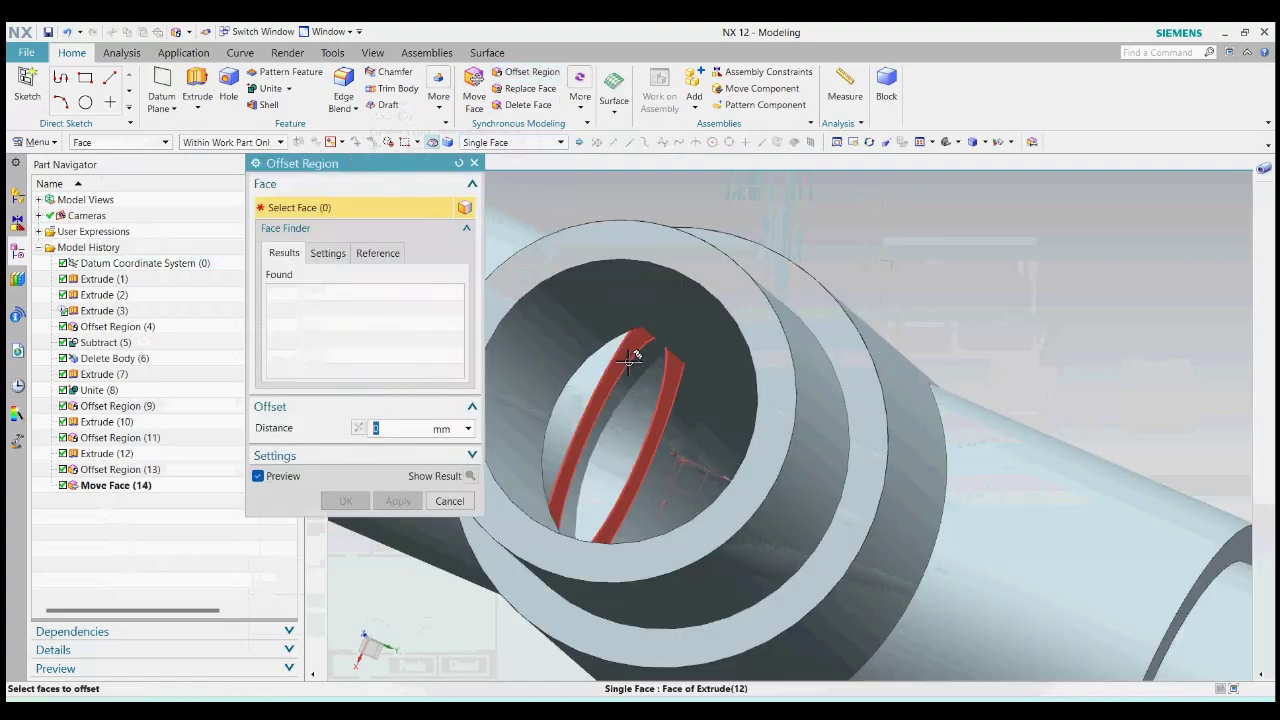
click(627, 365)
text(1)
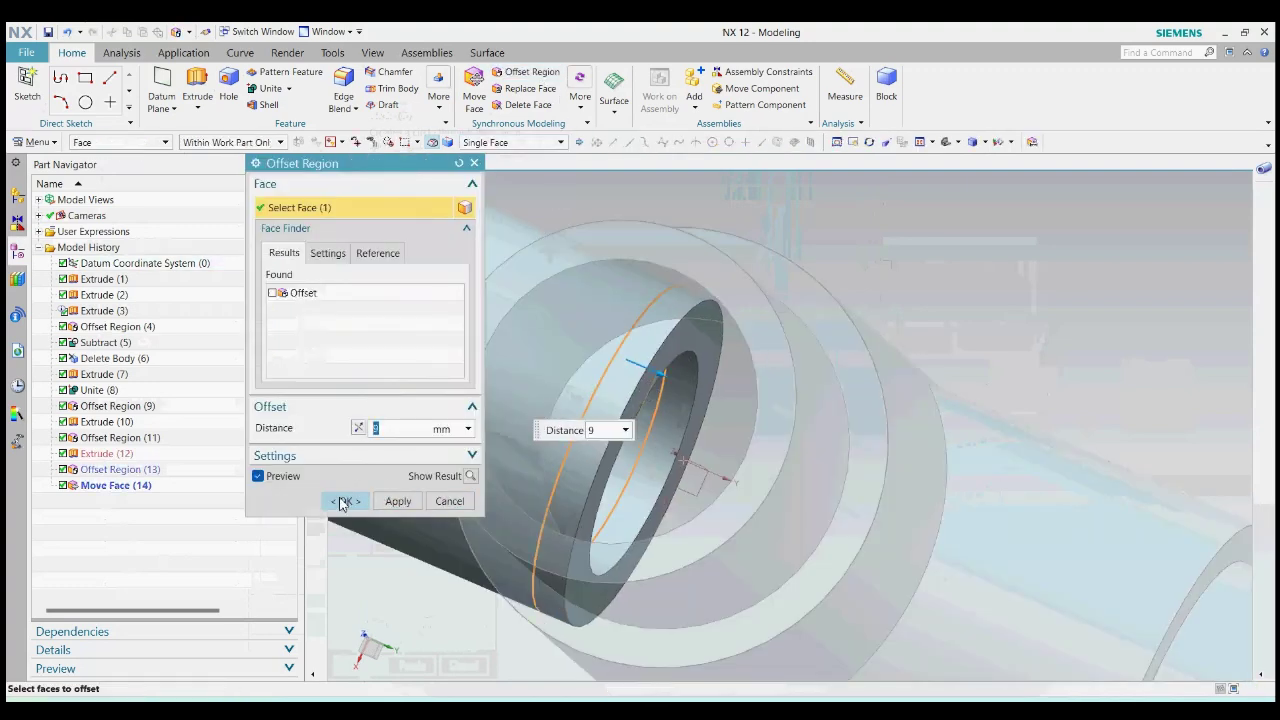
click(345, 501)
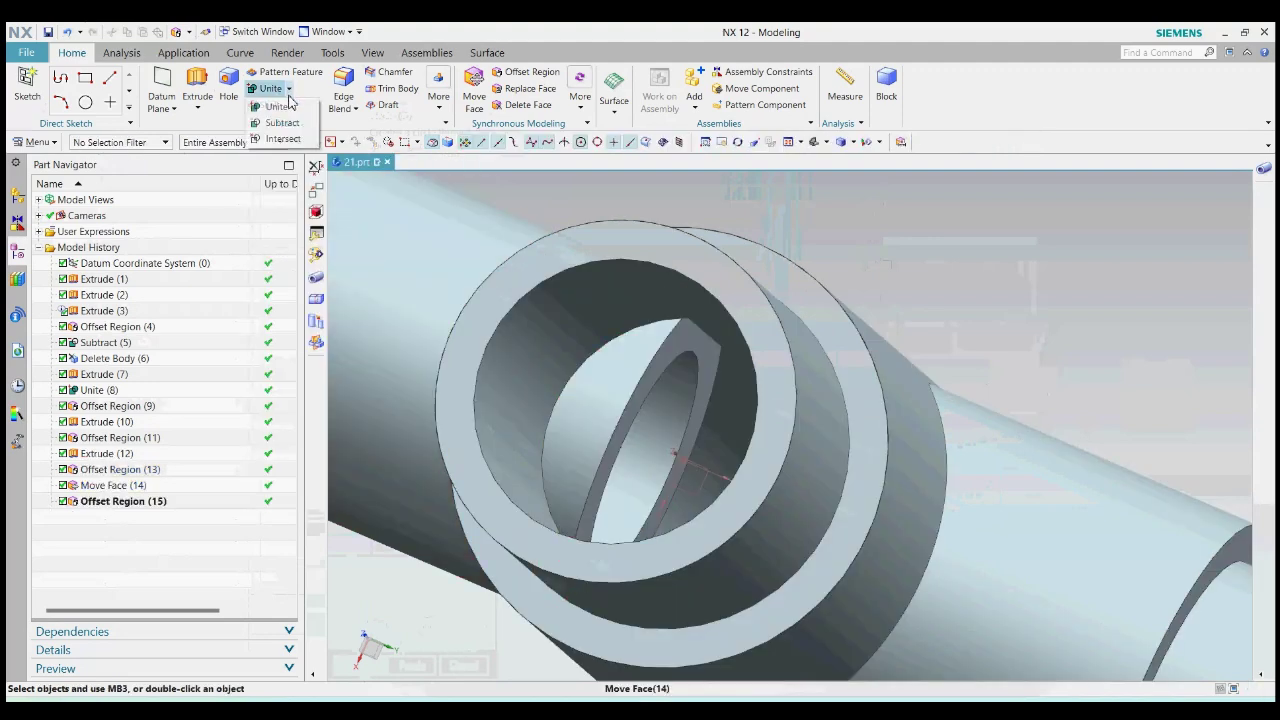
Step: Subtract the new tube from the main pipe body
click(282, 123)
click(752, 381)
click(664, 380)
click(345, 394)
middle_drag(690, 400, 938, 430)
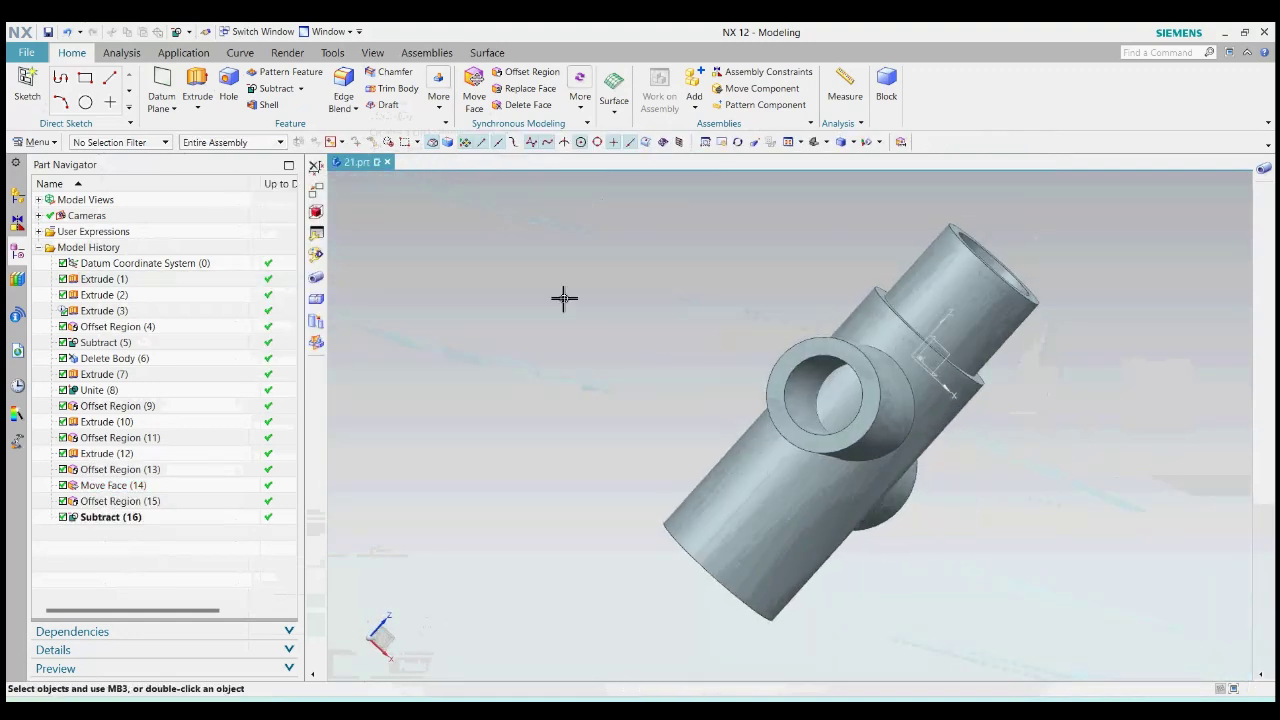
Step: Delete the leftover solid piece inside the unstepped side branch with Delete Body
click(36, 142)
mouse_move(45, 208)
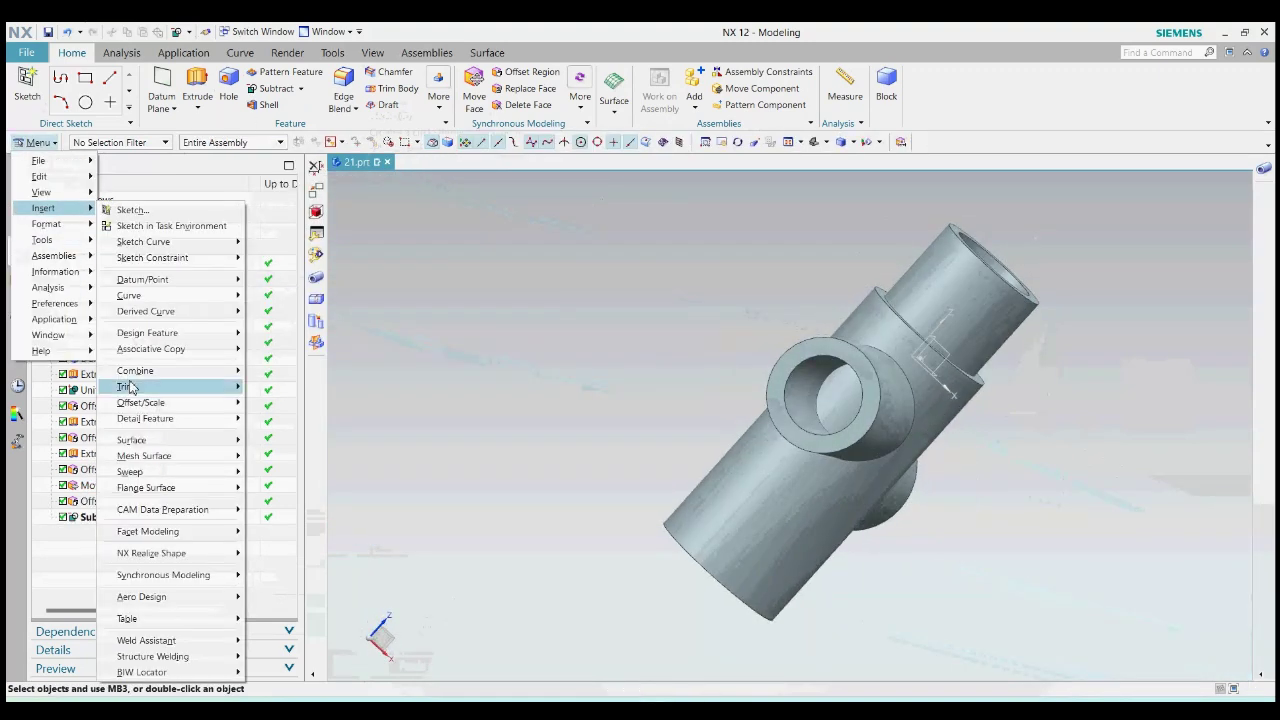
mouse_move(170, 386)
click(291, 516)
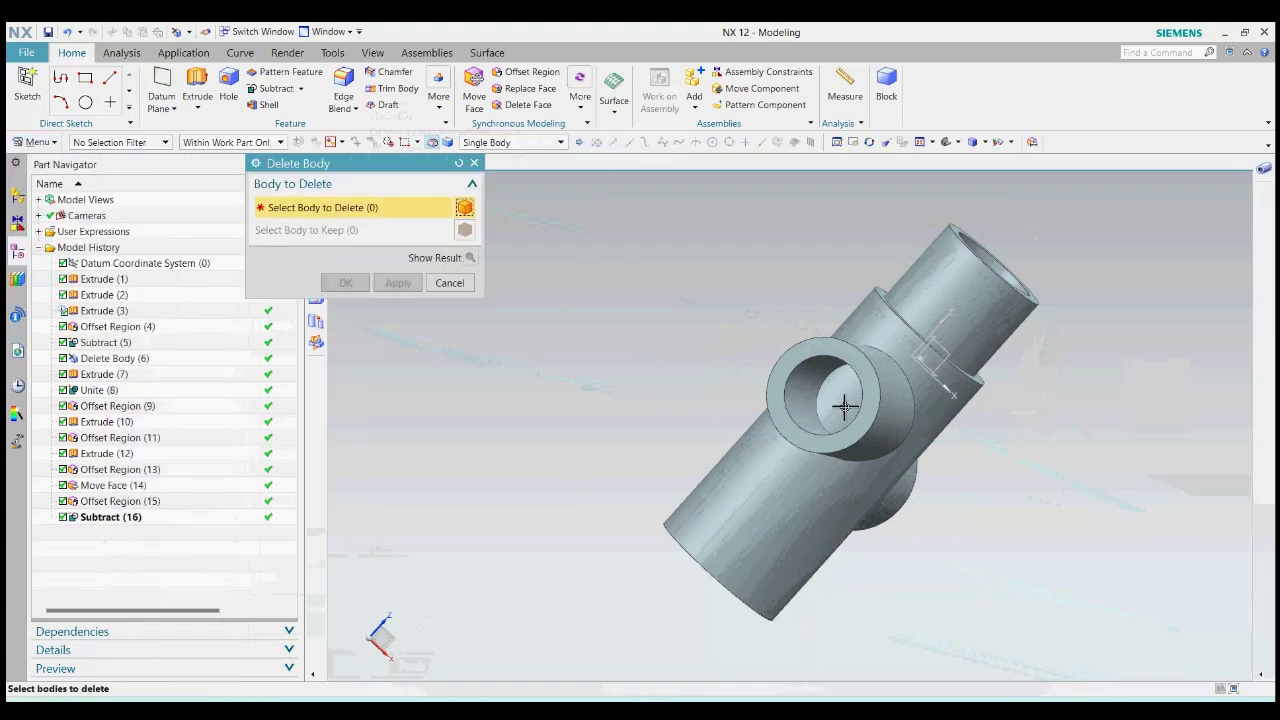
click(342, 285)
Step: Extrude the main pipe's inner end edge from 245 mm to -49 mm, subtracting it from the unstepped side branch
middle_drag(971, 431, 823, 337)
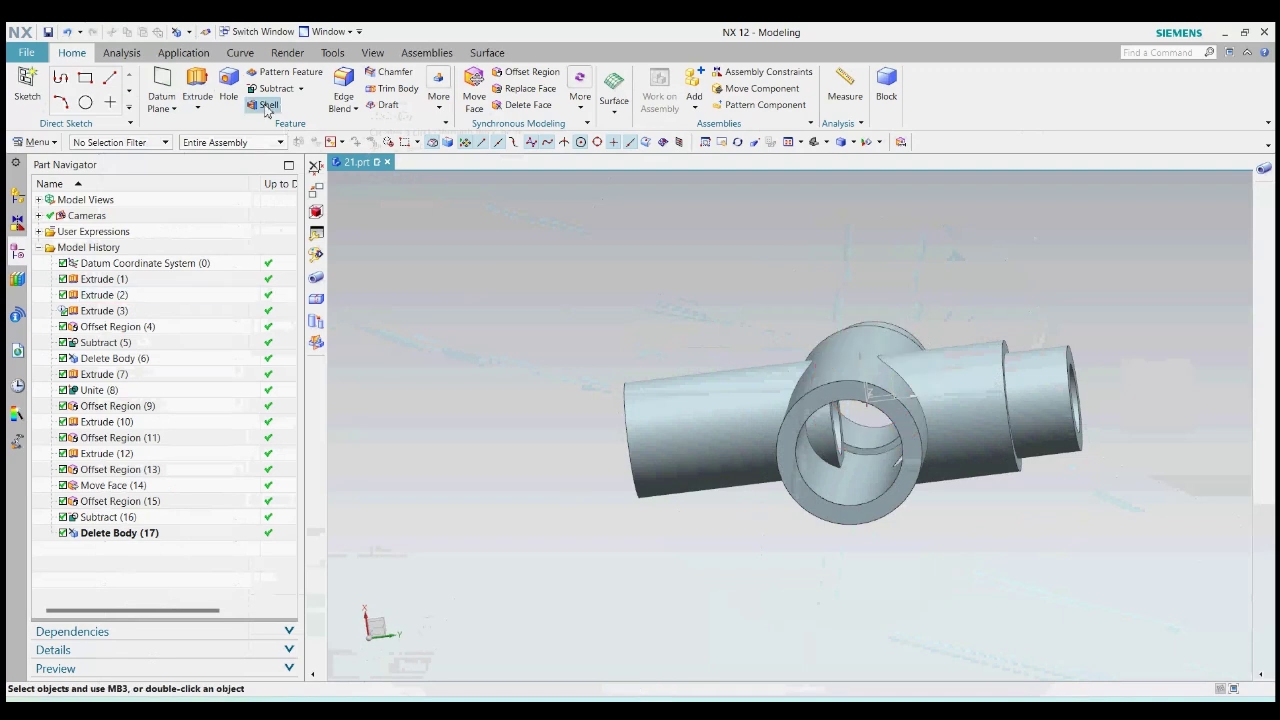
click(212, 126)
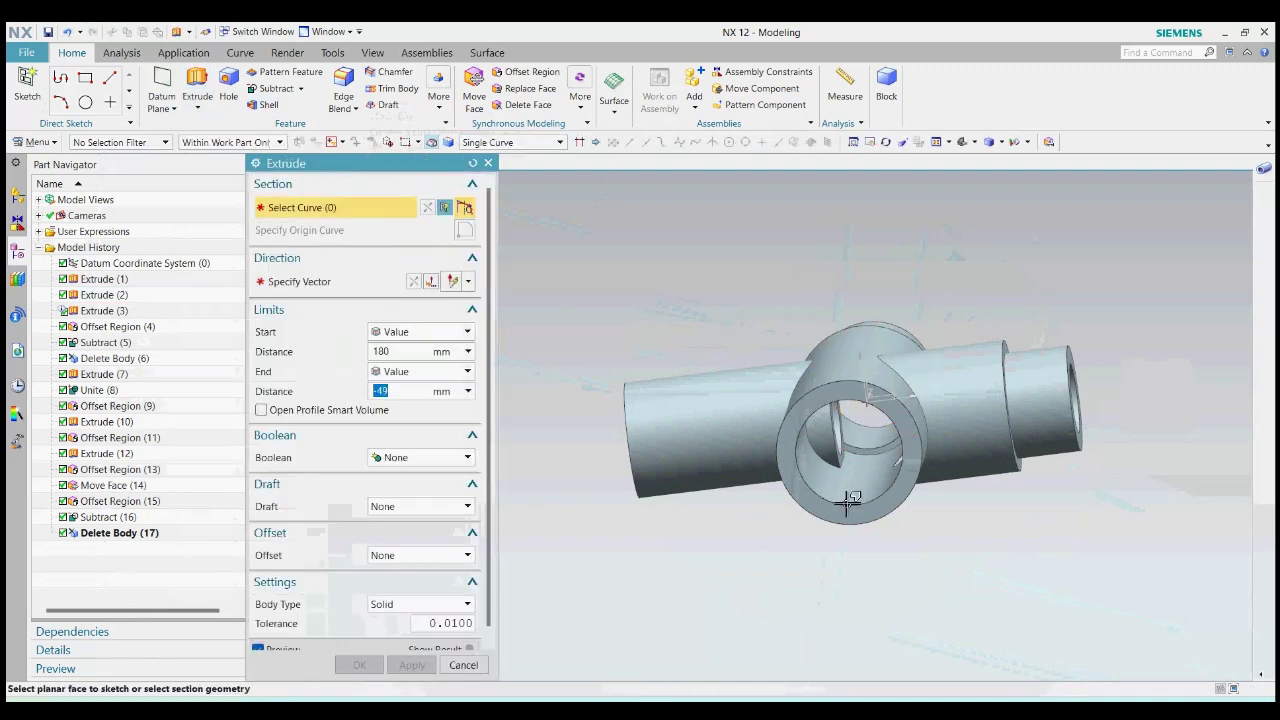
click(843, 507)
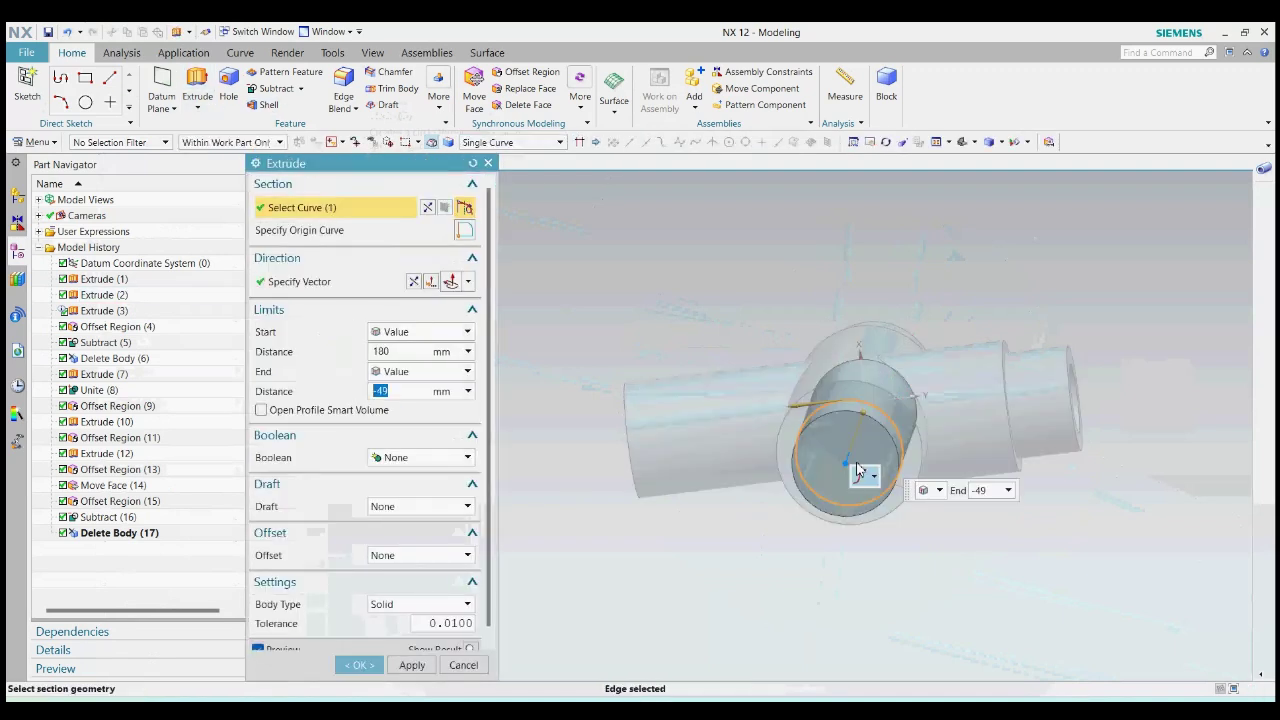
middle_drag(960, 314, 943, 383)
drag(860, 400, 876, 313)
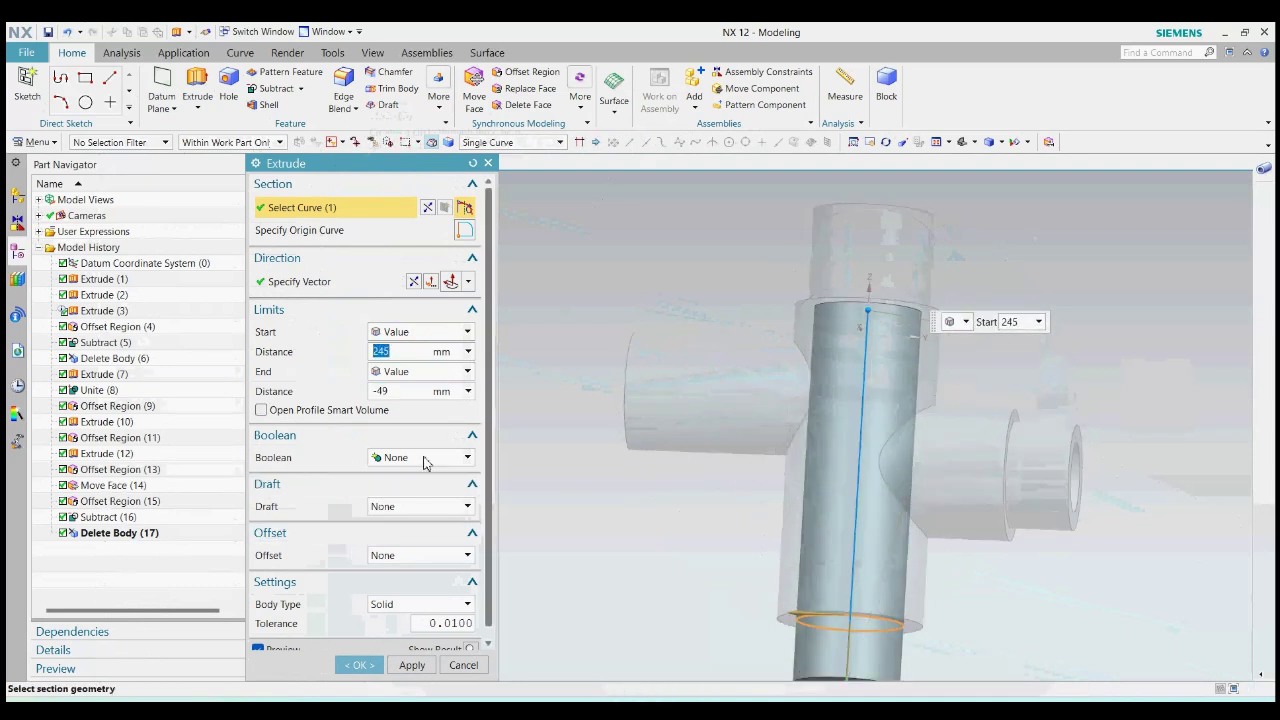
click(423, 457)
click(400, 503)
click(705, 435)
click(359, 665)
Step: Unite the unstepped side branch with the main pipe body
scroll(800, 430, down, 3)
middle_drag(826, 426, 796, 511)
scroll(760, 440, up, 3)
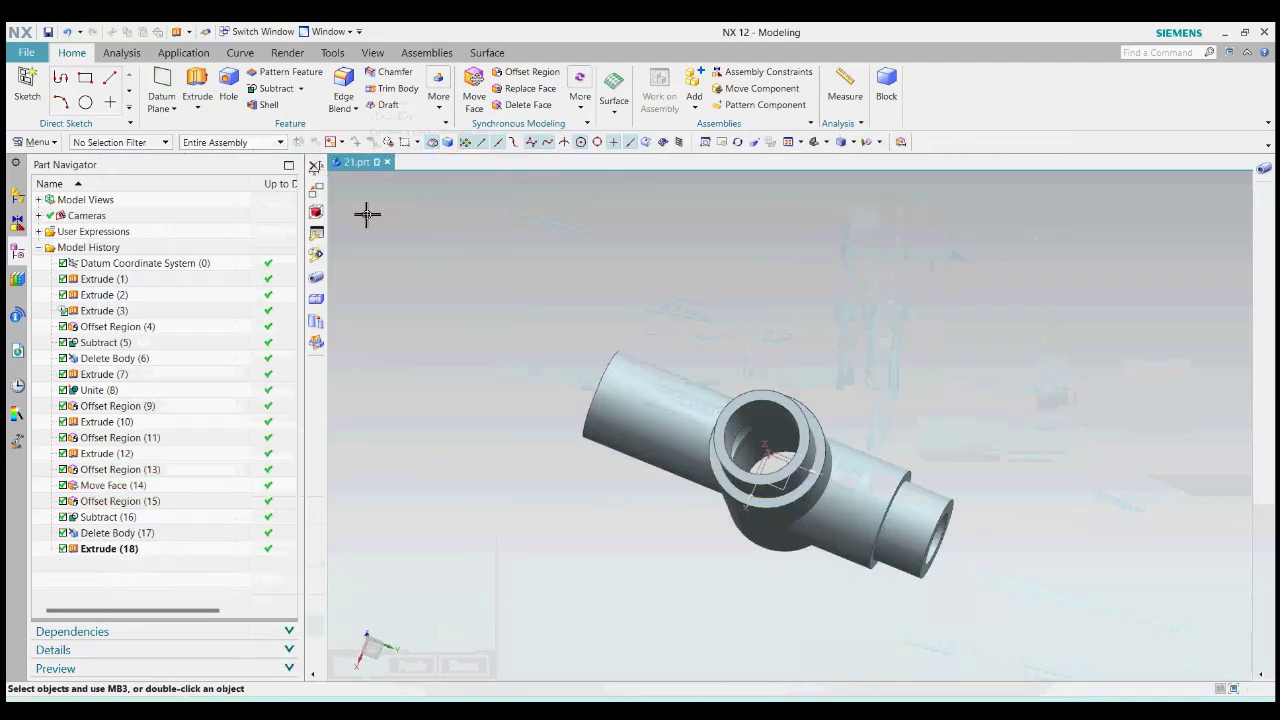
click(295, 107)
click(754, 527)
click(665, 415)
click(345, 415)
Step: Sketch a 150 mm diameter circle on the unstepped branch's end face, concentric with the branch, for a new Extrude
middle_drag(345, 415, 345, 192)
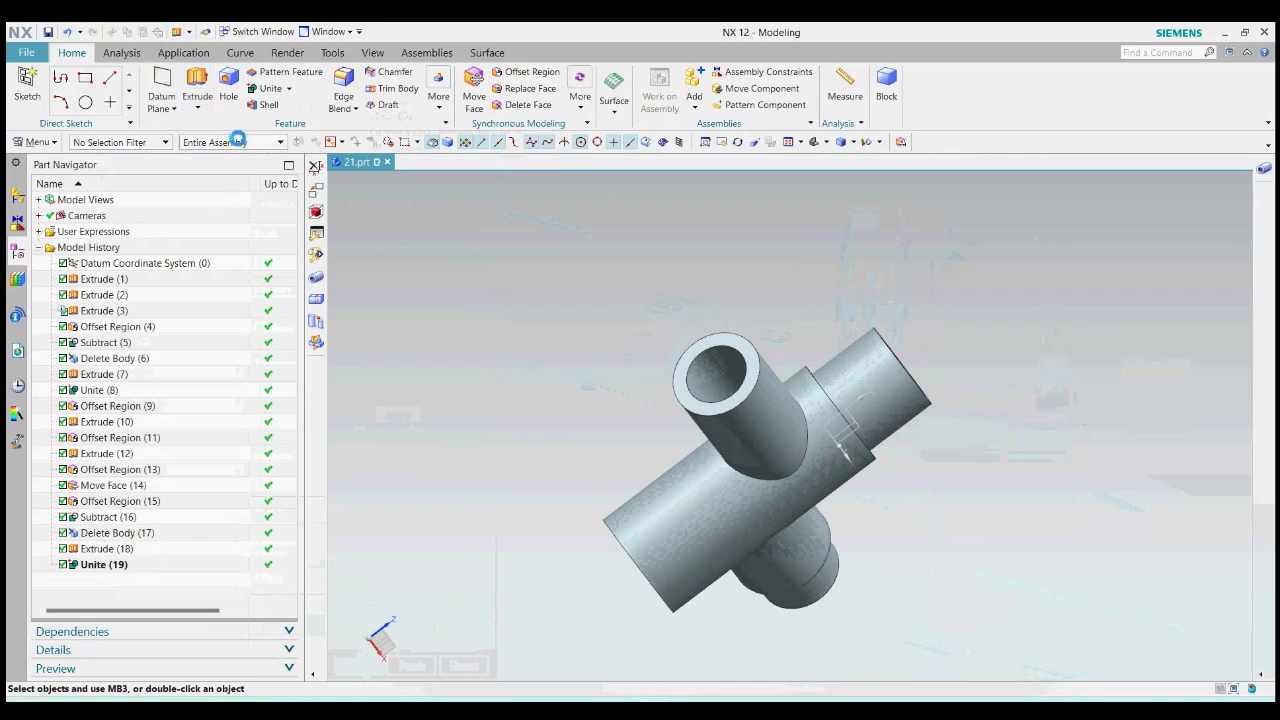
click(210, 128)
click(741, 345)
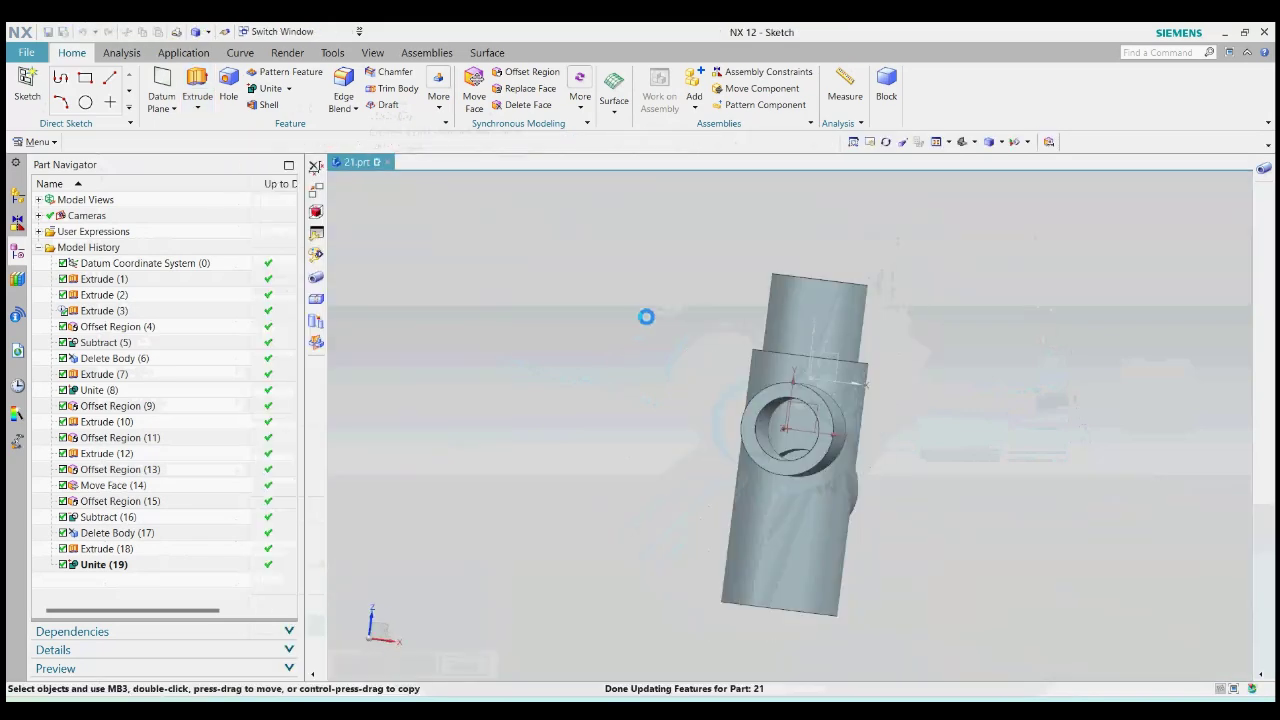
click(364, 88)
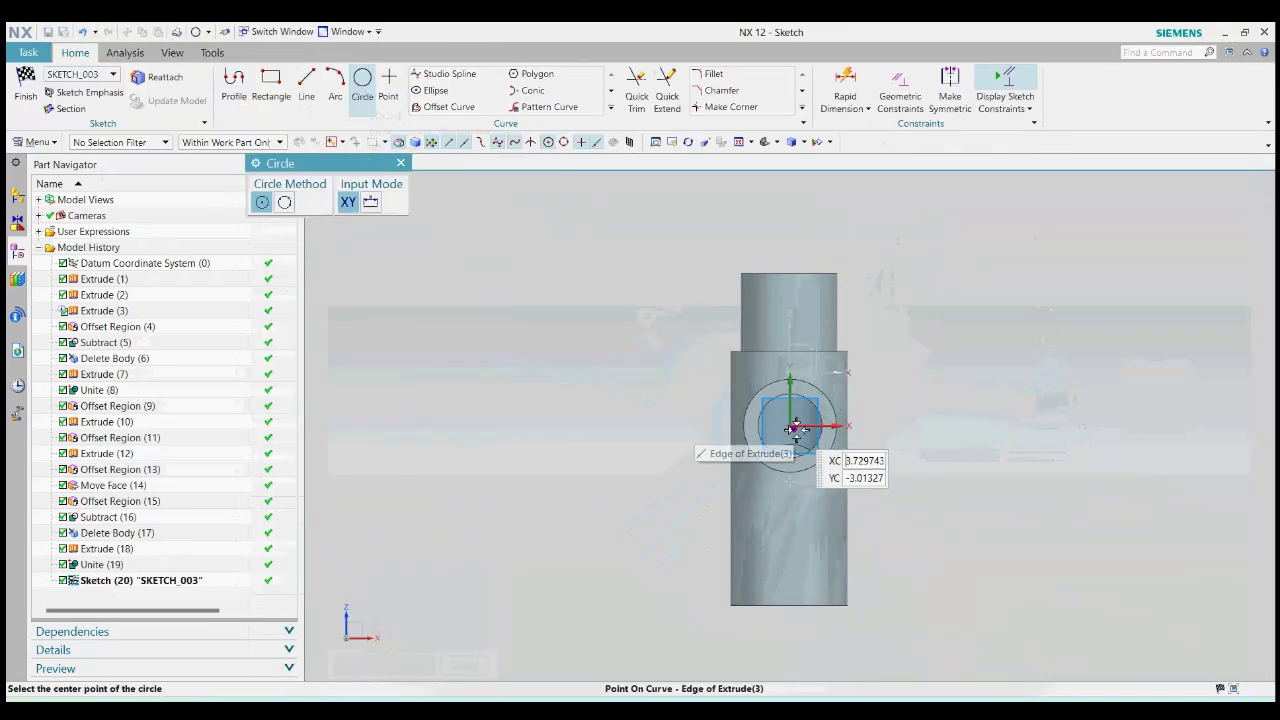
click(791, 425)
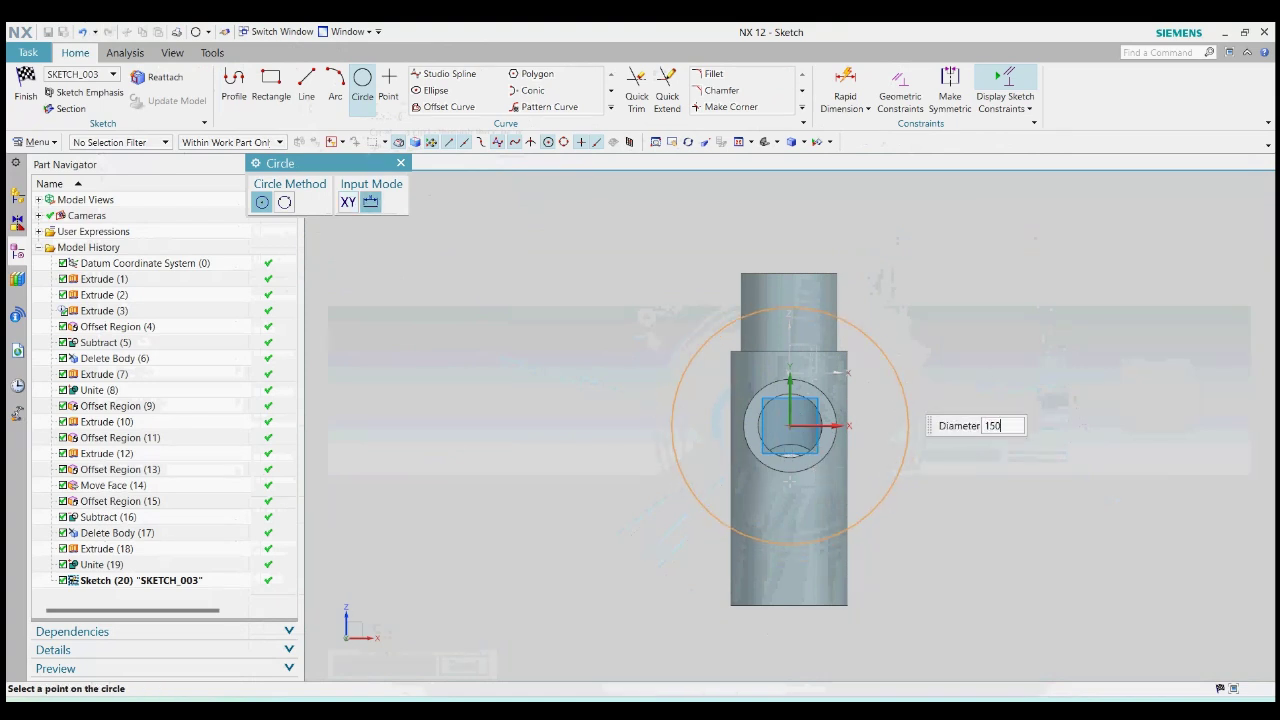
click(401, 163)
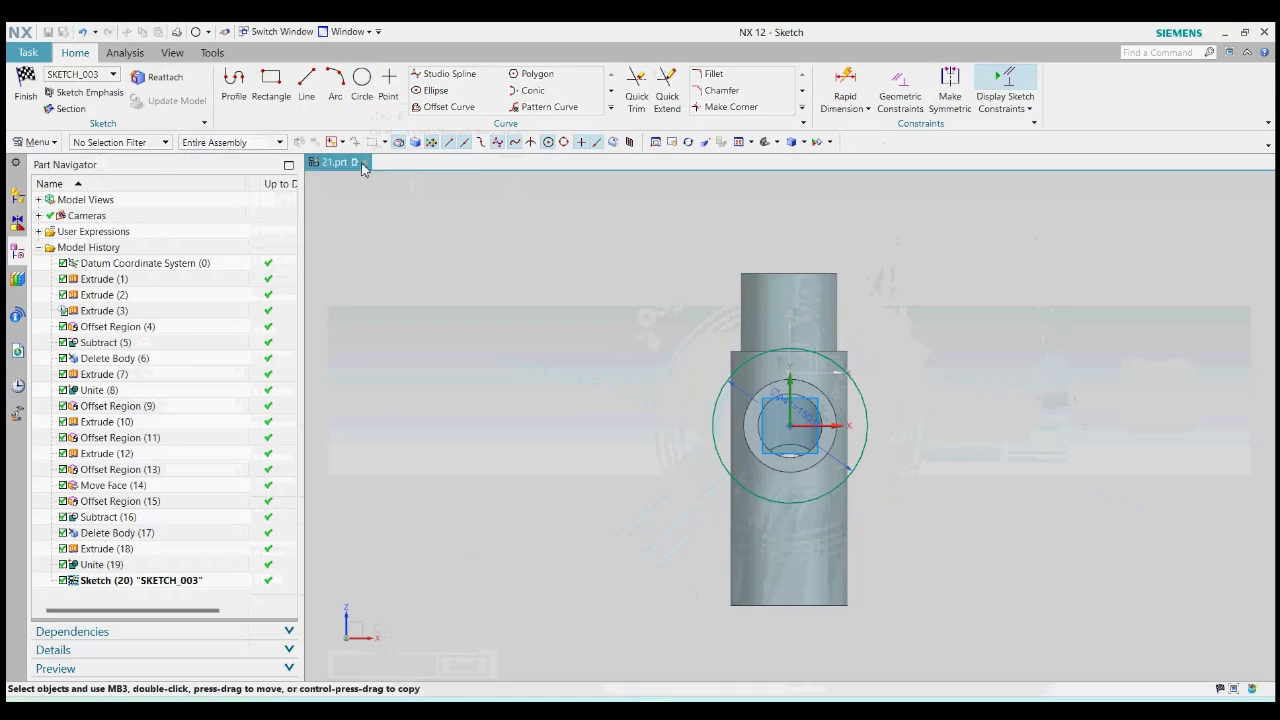
click(26, 106)
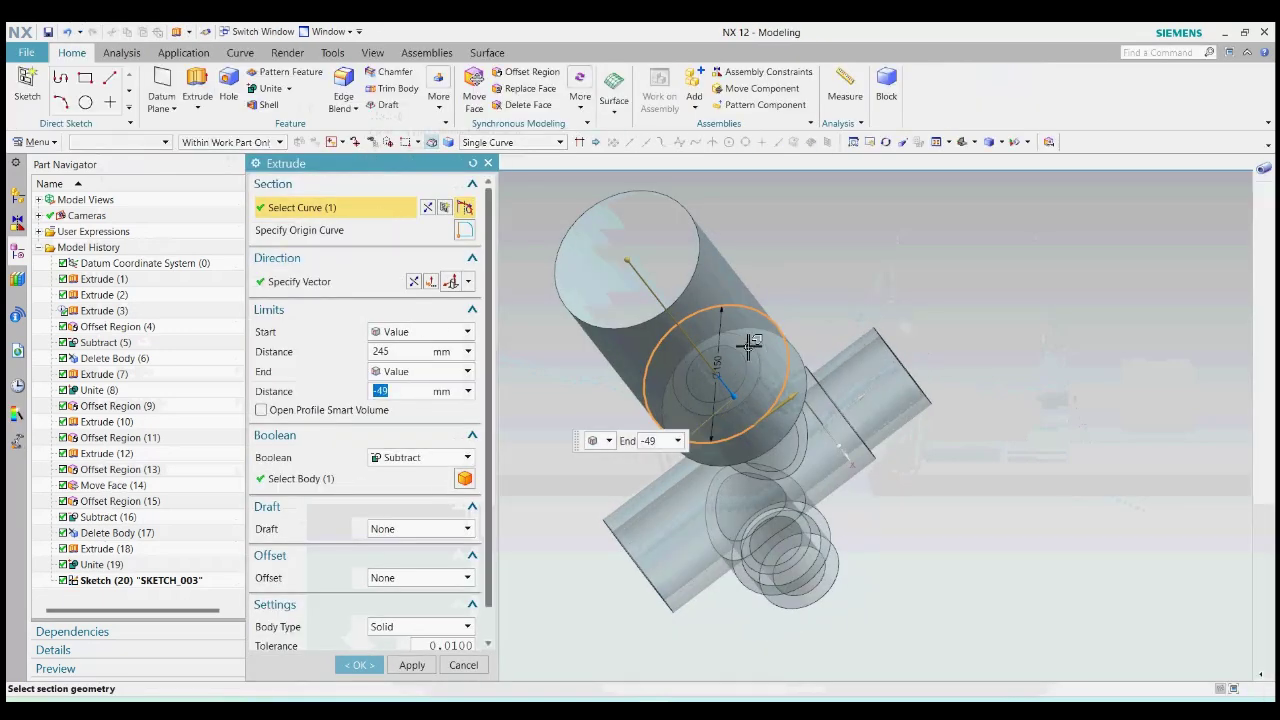
Step: Extrude the ring between the 150 mm circle and the branch's outer edge from 0 to -25 mm, united with the body
click(750, 344)
click(432, 462)
click(398, 474)
drag(627, 263, 677, 386)
click(405, 392)
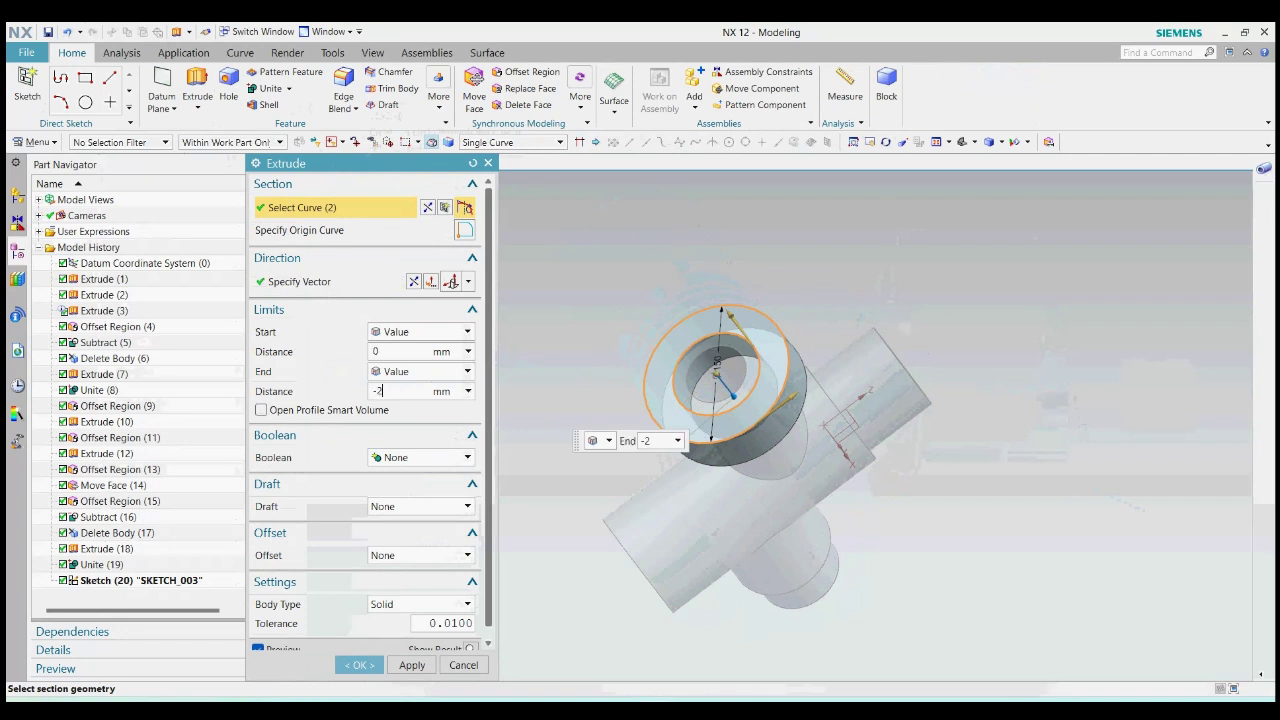
text(25)
key(Return)
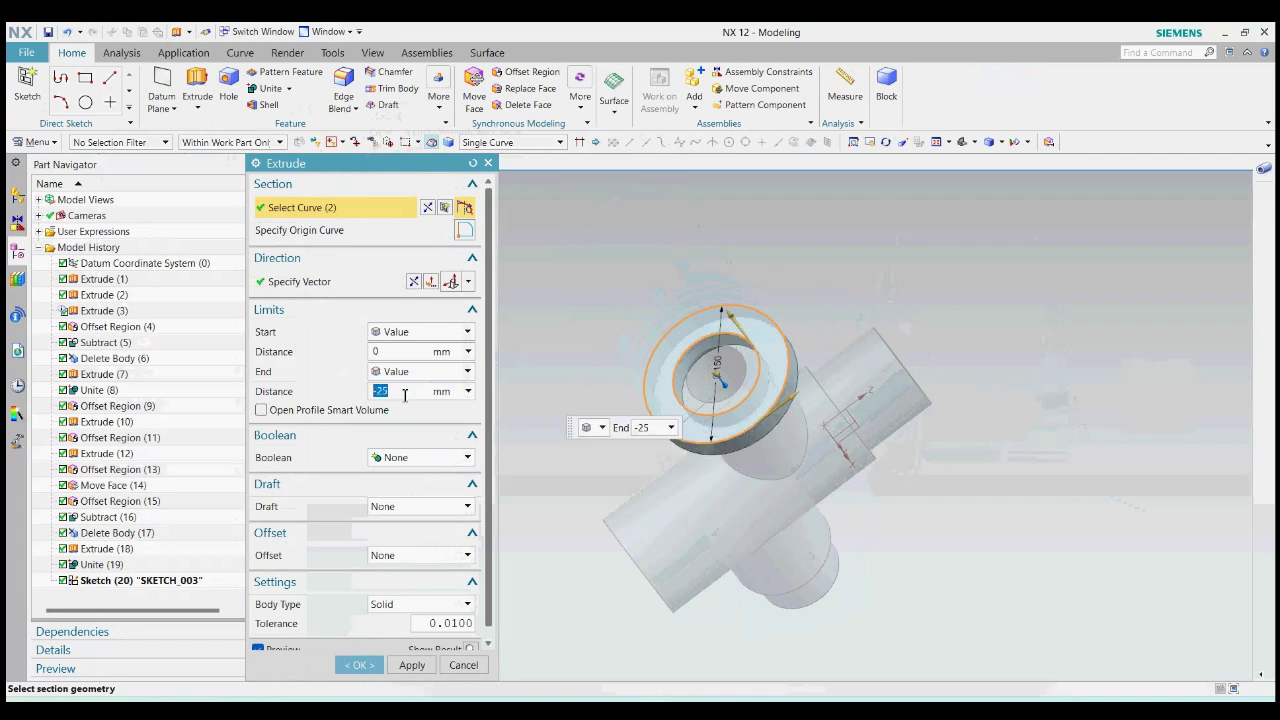
click(423, 457)
click(414, 489)
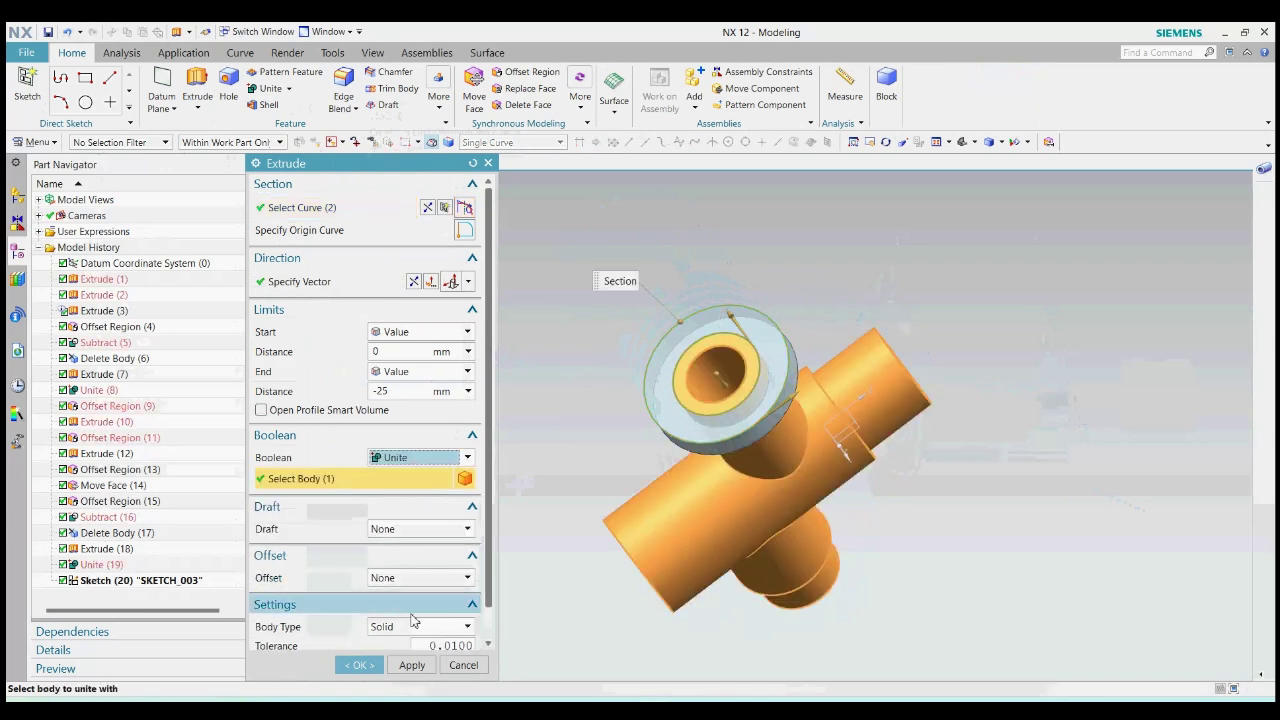
click(359, 666)
Step: Offset the round flange's outer cylindrical face by 50 mm with Offset Region
click(530, 72)
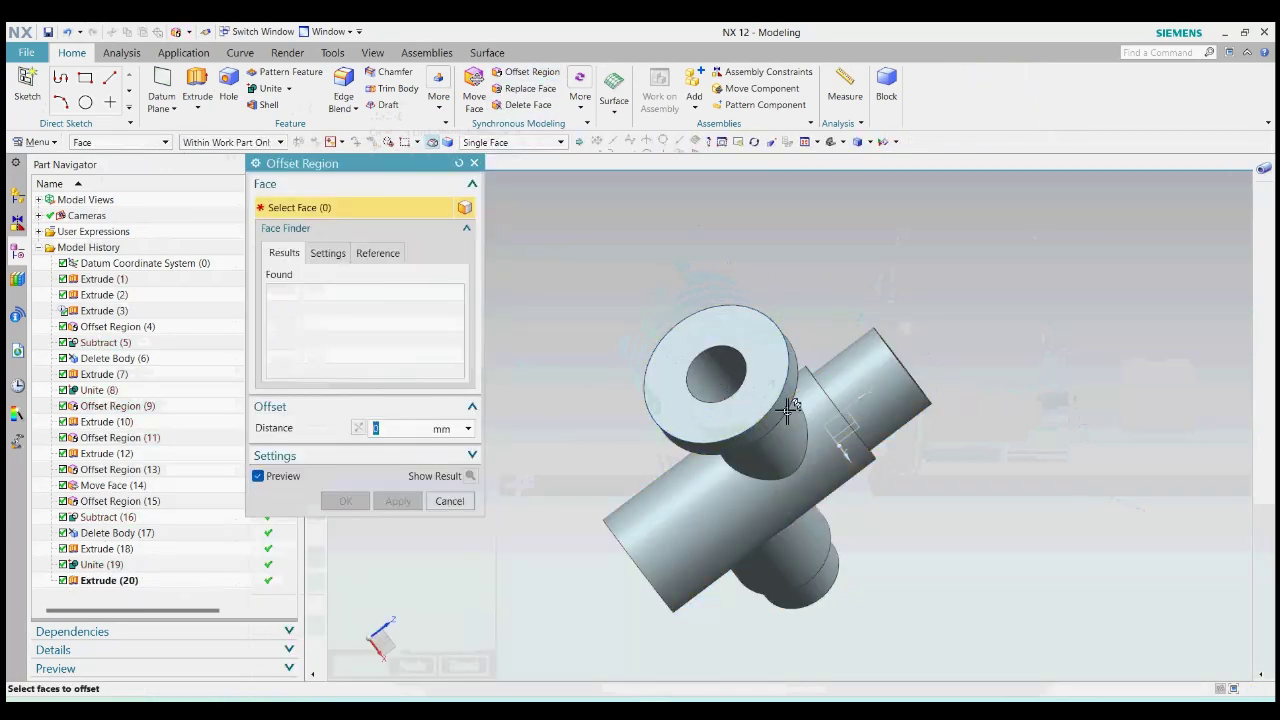
click(783, 408)
text(50)
key(Return)
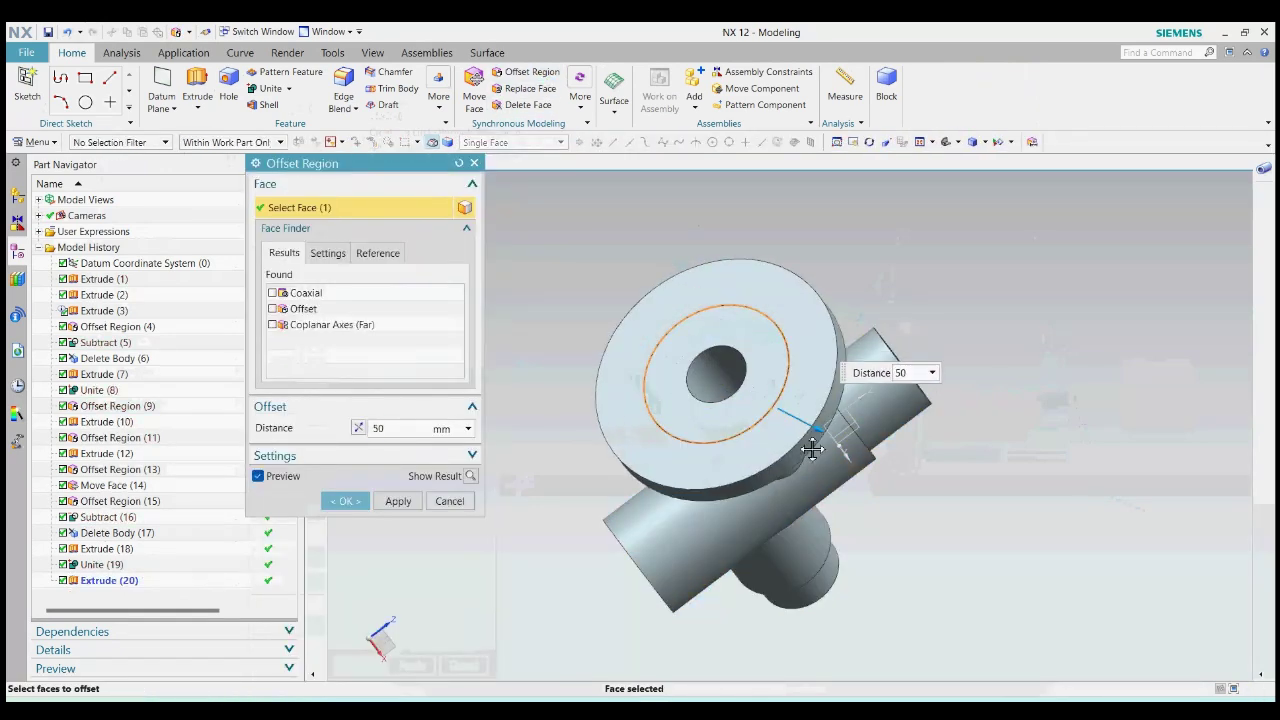
click(355, 503)
Step: Start an Extrude sketch on a plane perpendicular to the main pipe's axis
middle_drag(634, 449, 707, 425)
scroll(707, 425, up, 2)
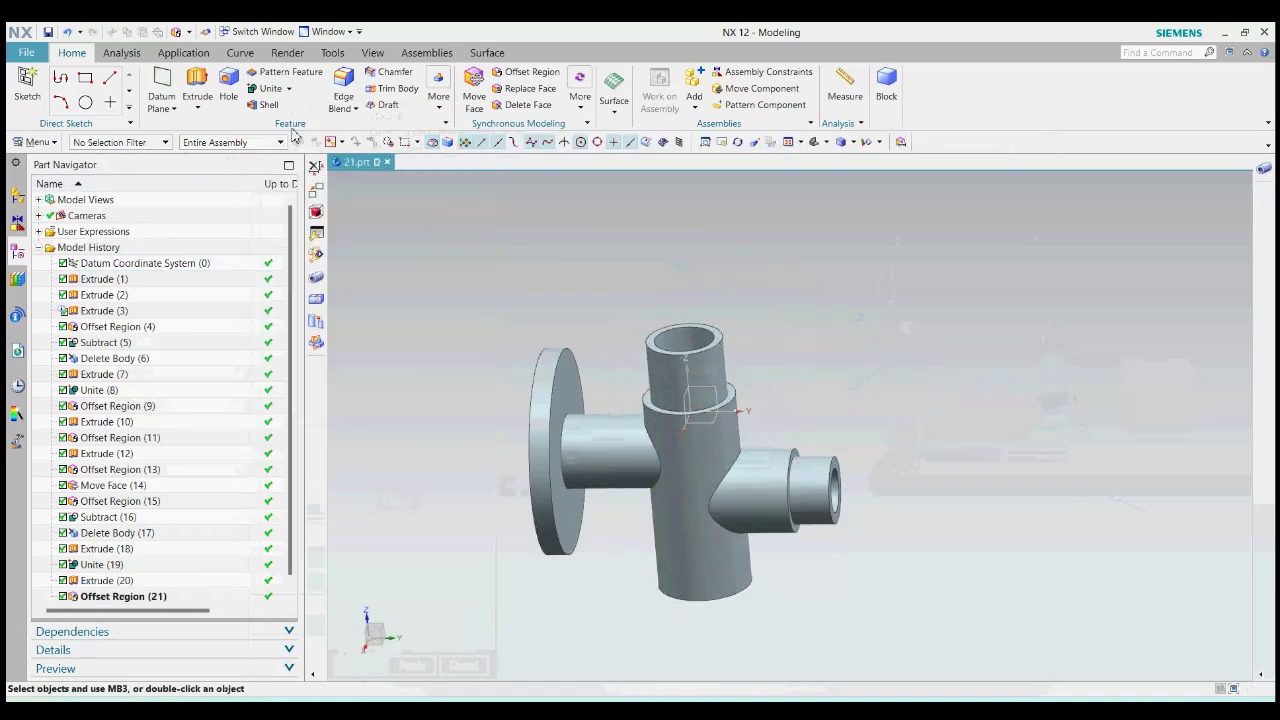
click(214, 128)
middle_drag(700, 420, 794, 371)
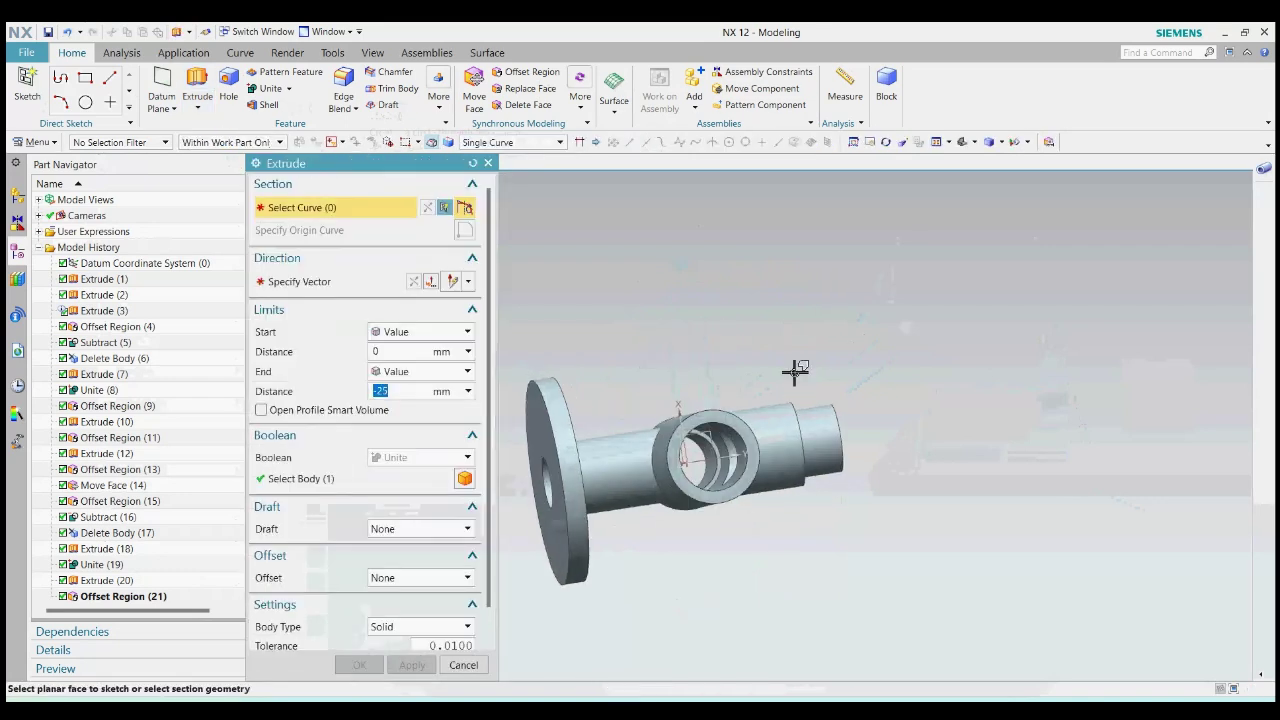
click(713, 432)
middle_drag(779, 468, 966, 443)
key(F8)
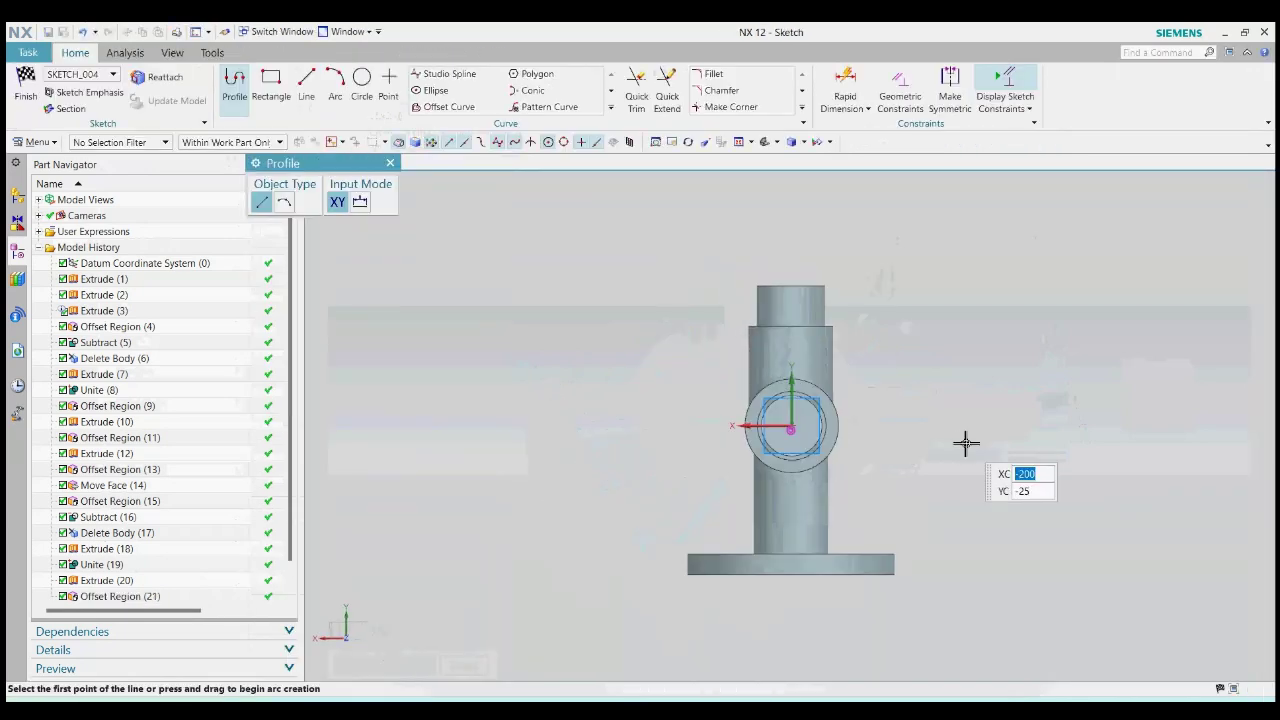
click(390, 163)
click(307, 85)
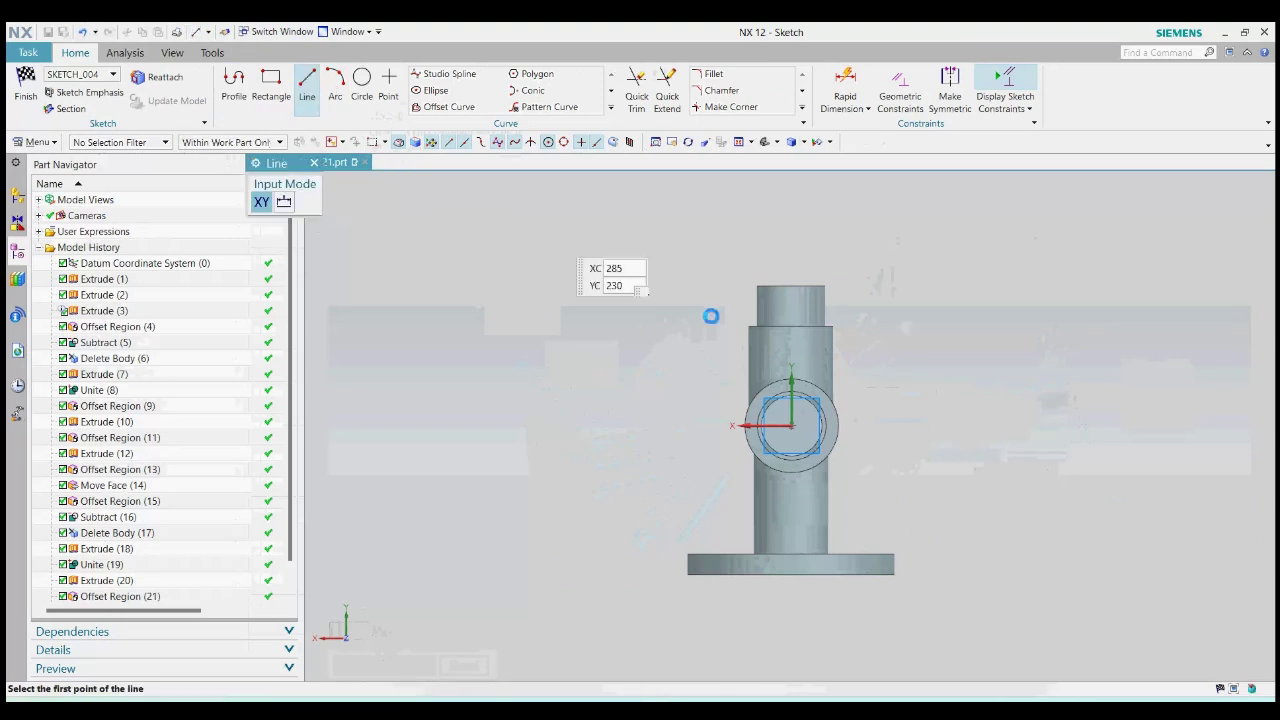
scroll(812, 442, up, 3)
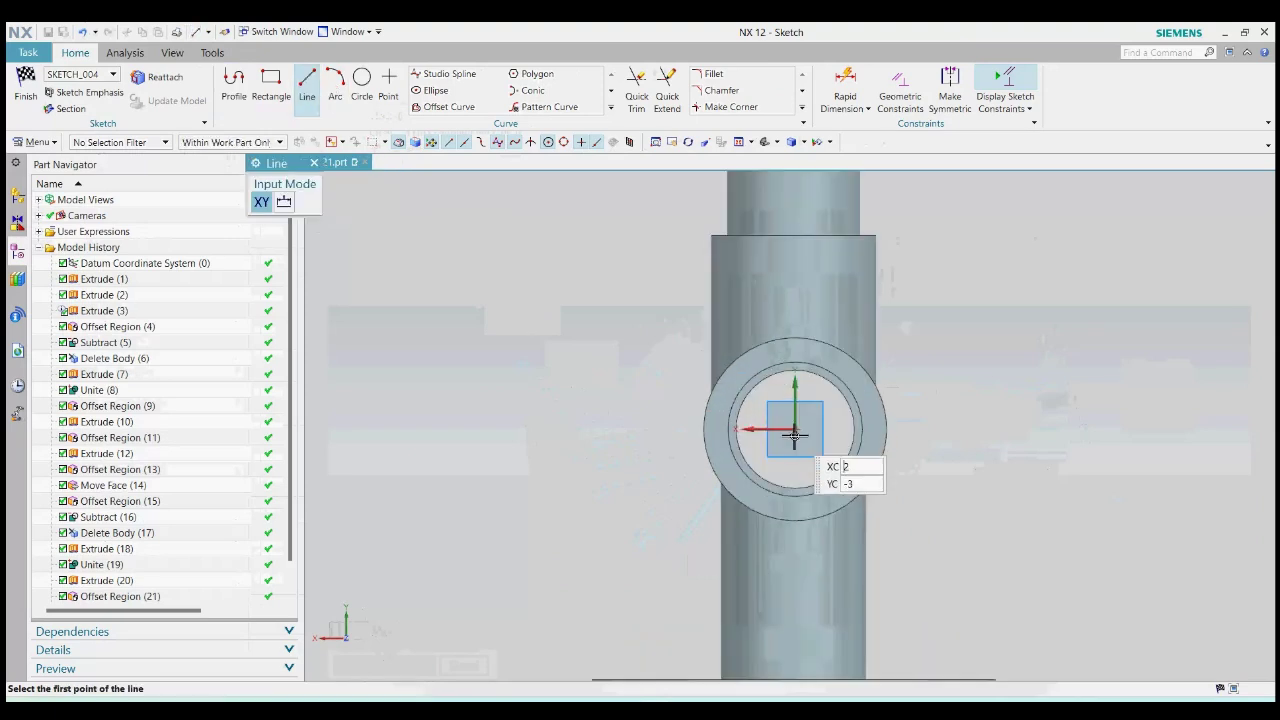
click(314, 162)
Step: Sketch a 225 mm by 150 mm rectangle from its center on the main pipe's axis, with the long side upright, and finish the sketch
click(271, 80)
click(307, 203)
click(803, 427)
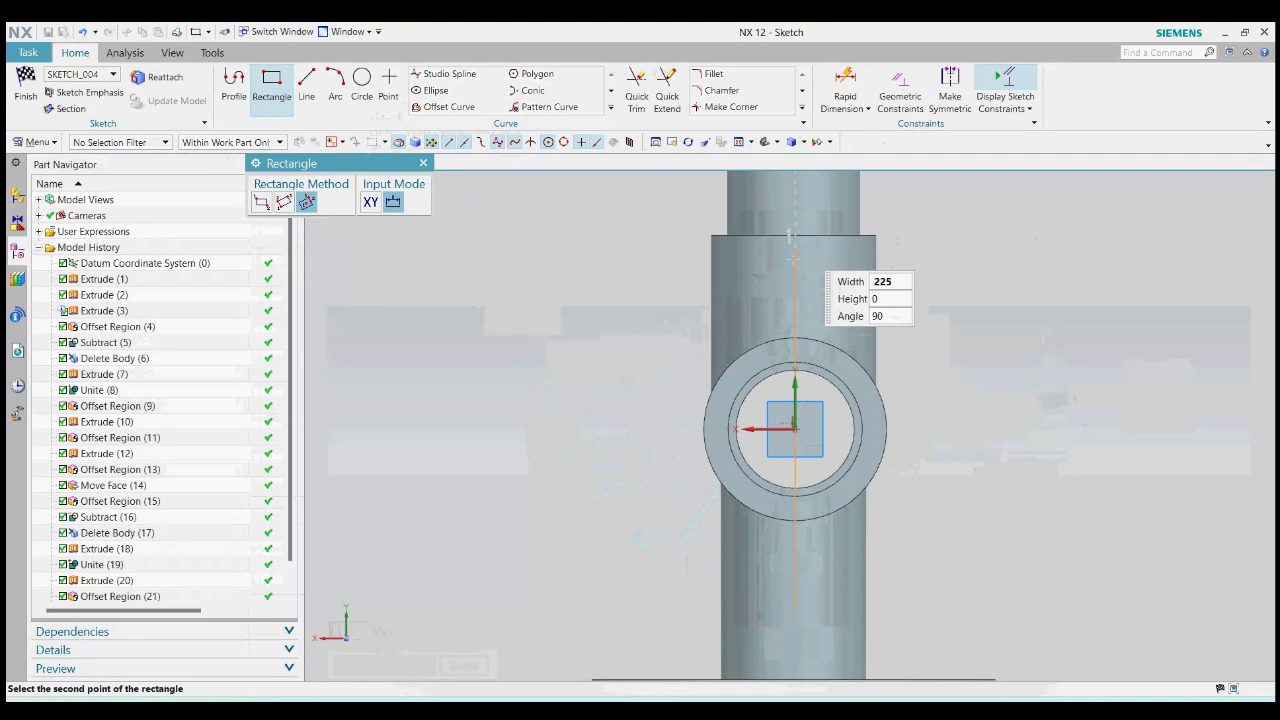
click(804, 250)
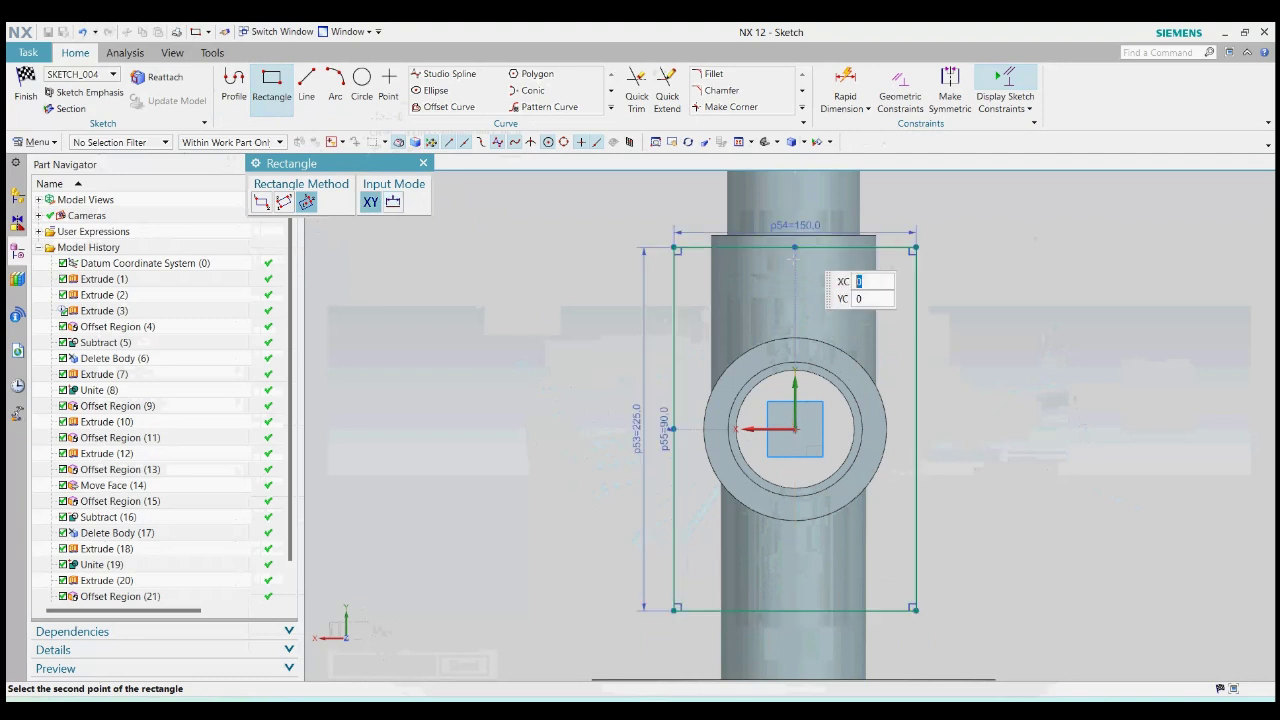
click(422, 163)
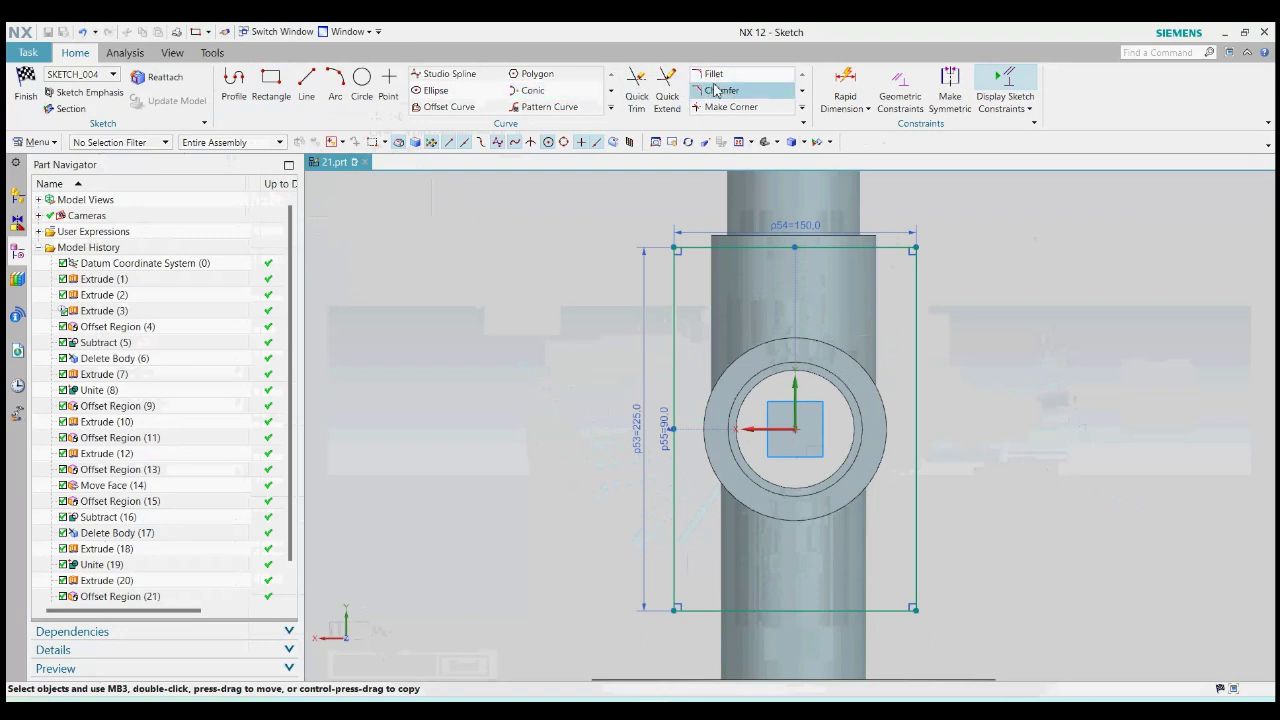
click(26, 90)
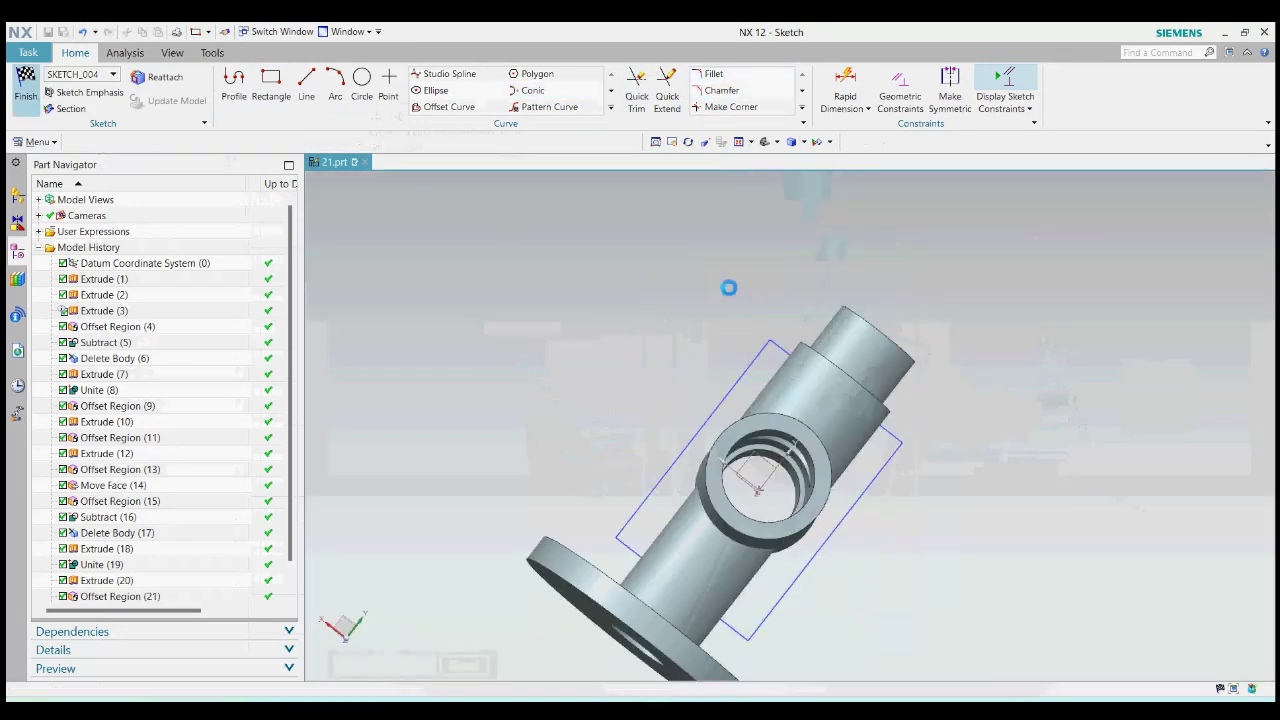
Step: Extrude the rectangle from -220 mm to -250 mm at the main pipe's far end and unite it with the body
mouse_move(832, 384)
middle_down()
mouse_move(971, 403)
mouse_move(994, 434)
mouse_move(960, 420)
middle_up()
mouse_move(855, 517)
middle_down()
mouse_move(835, 475)
mouse_move(871, 452)
mouse_move(877, 500)
mouse_move(865, 518)
mouse_move(877, 517)
mouse_move(857, 506)
middle_up()
drag(667, 450, 835, 487)
drag(643, 450, 813, 492)
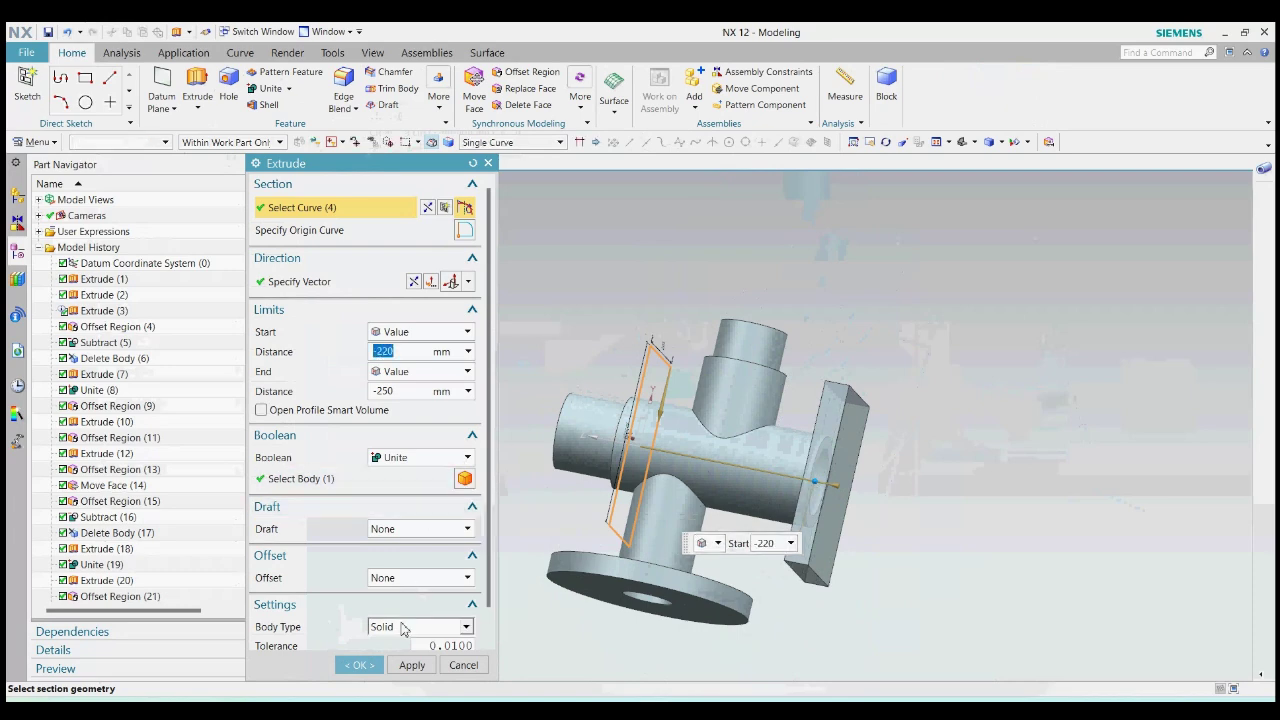
click(372, 669)
Step: Open the main pipe's bore through the rectangular plate by replacing the bore's end face with the plate's outer face
middle_drag(929, 486, 1040, 500)
click(530, 89)
middle_drag(851, 443, 816, 452)
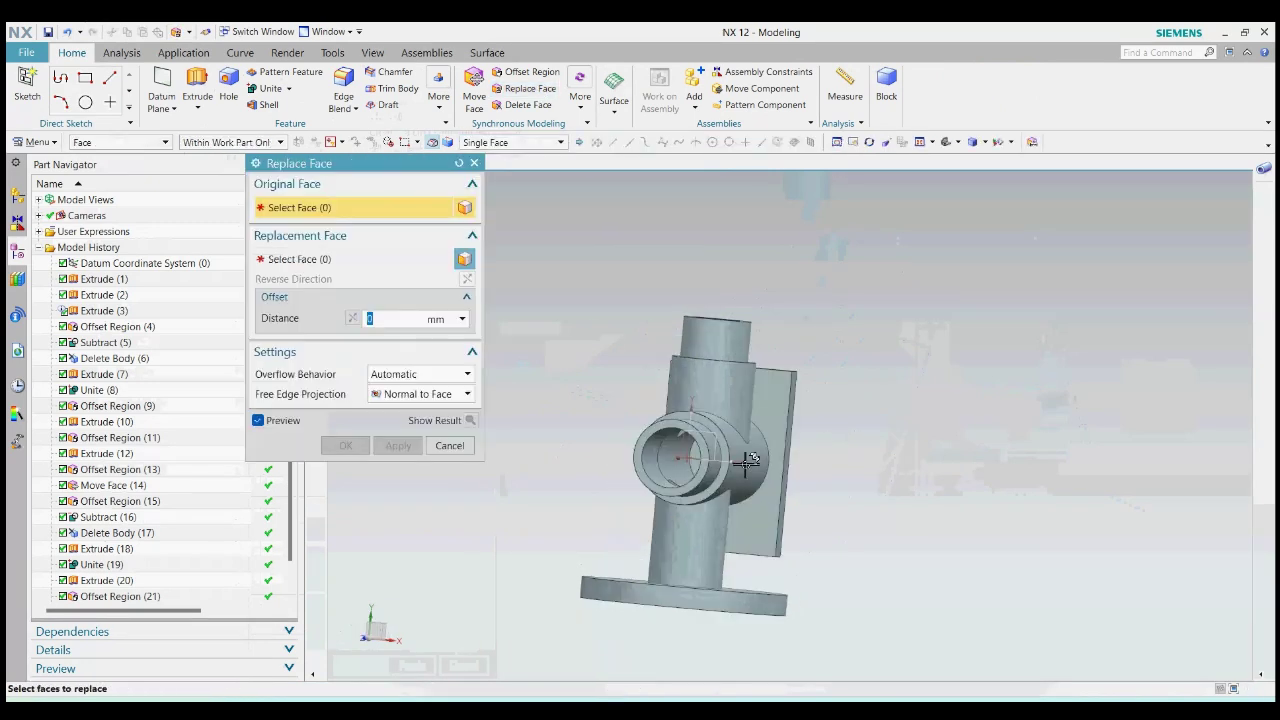
mouse_move(903, 468)
middle_down()
mouse_move(855, 468)
mouse_move(911, 468)
middle_up()
middle_click(911, 468)
click(334, 446)
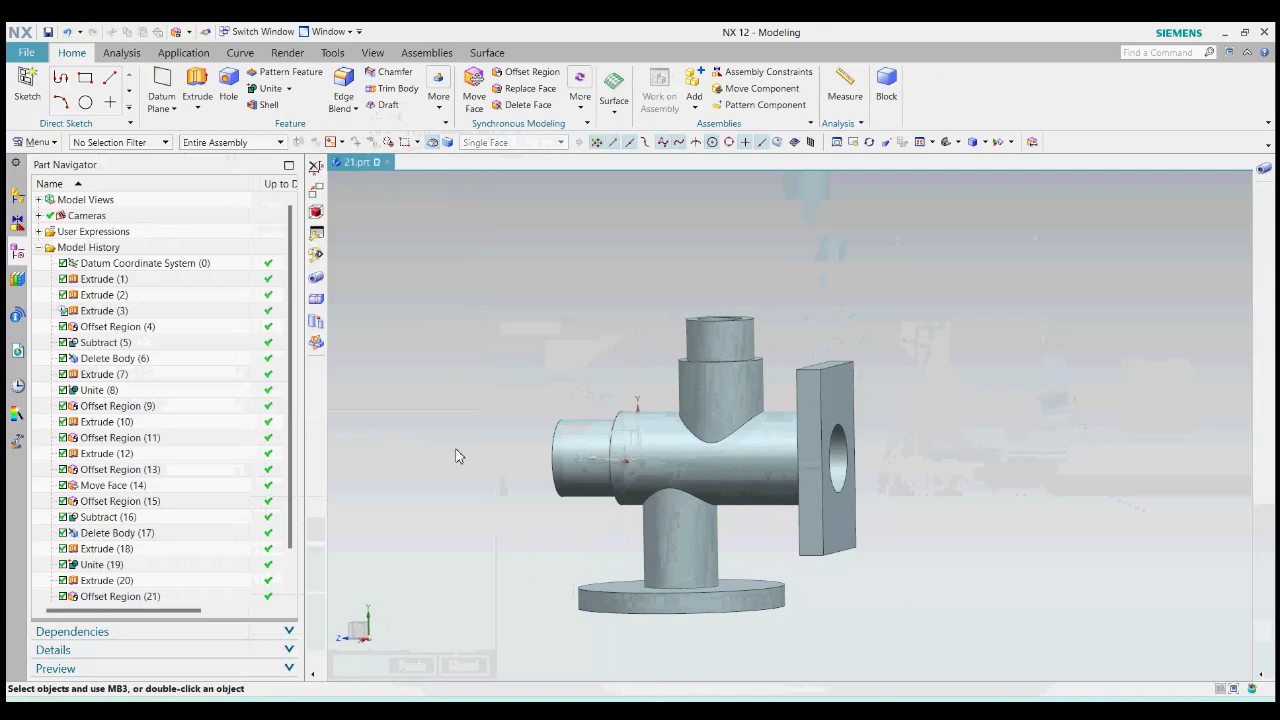
Step: Set up an asymmetric chamfer on the rectangular plate's two upper corner edges with distances of 70 mm and 48 mm
middle_drag(1014, 517, 936, 501)
key(ctrl+alt+f)
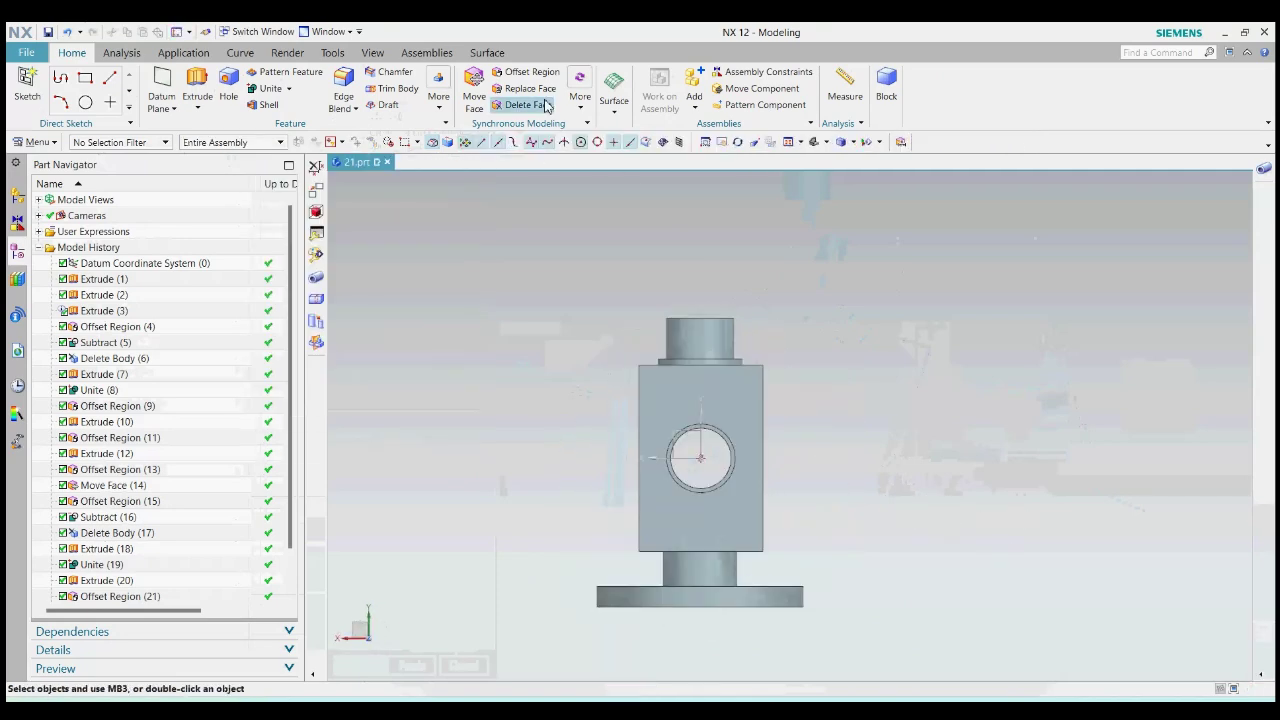
click(388, 72)
click(417, 262)
click(410, 289)
scroll(644, 362, up, 5)
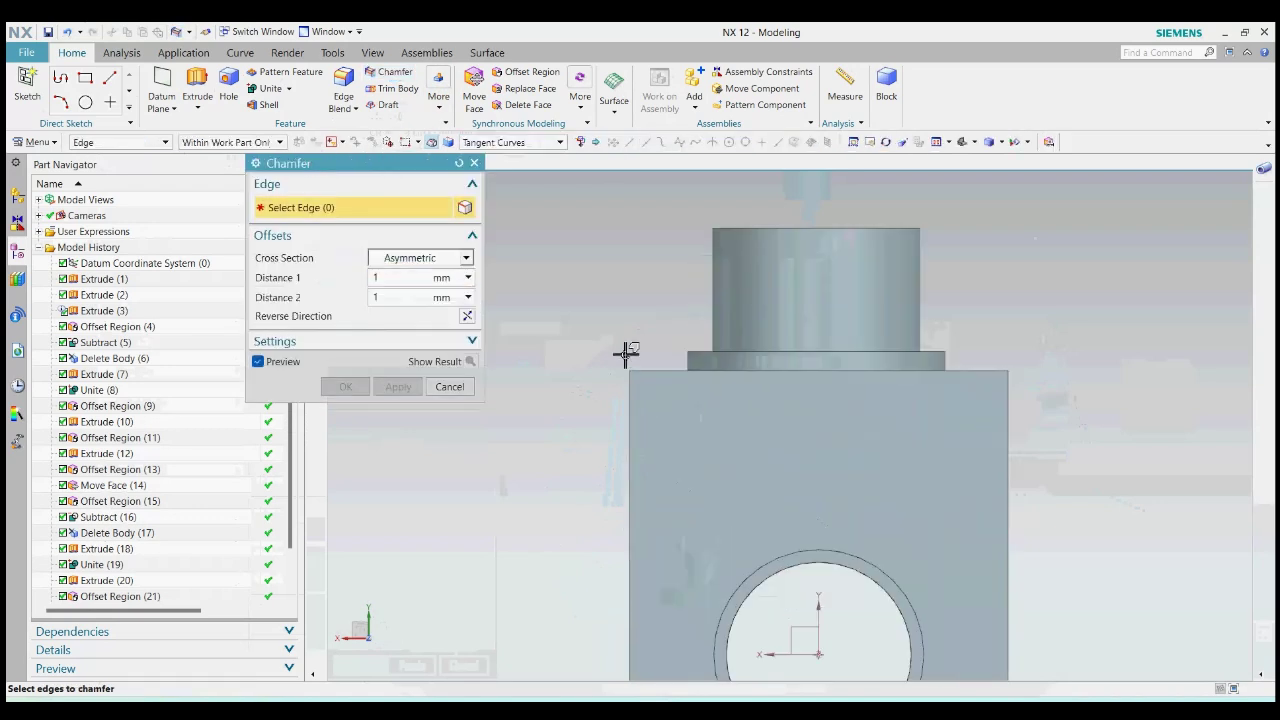
drag(623, 354, 661, 409)
drag(989, 347, 1054, 411)
scroll(817, 331, down, 3)
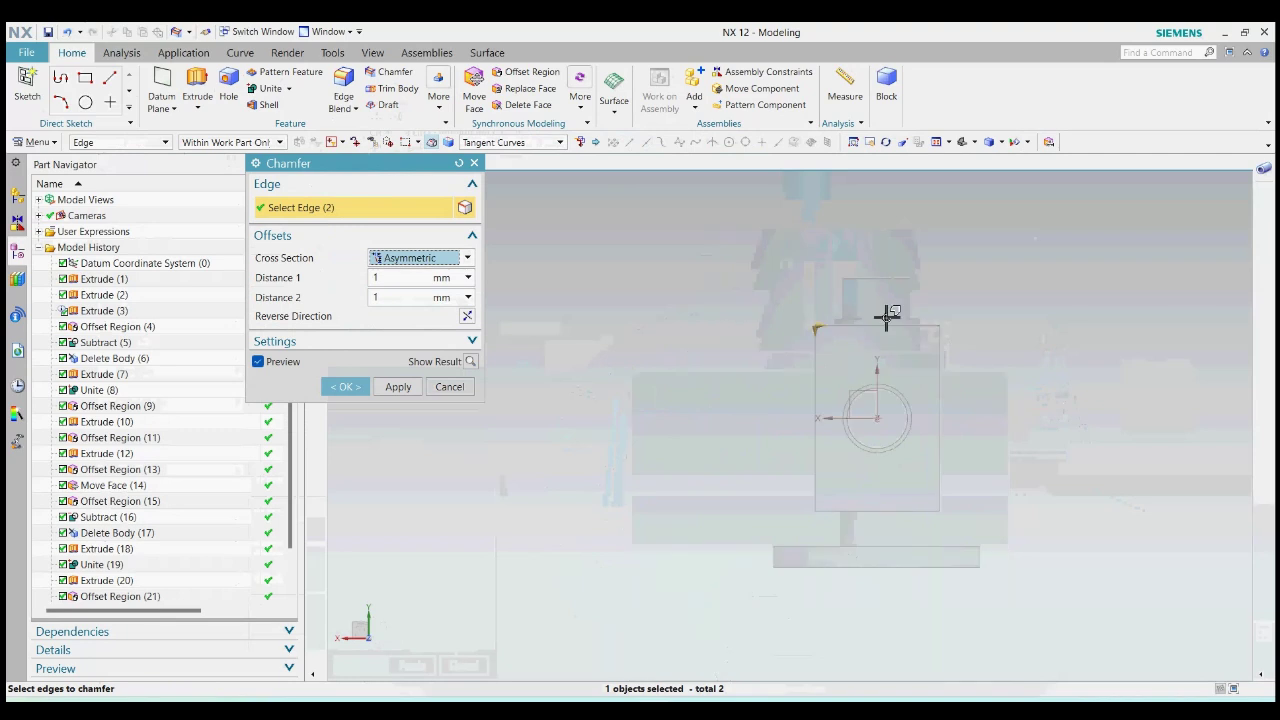
drag(817, 334, 818, 391)
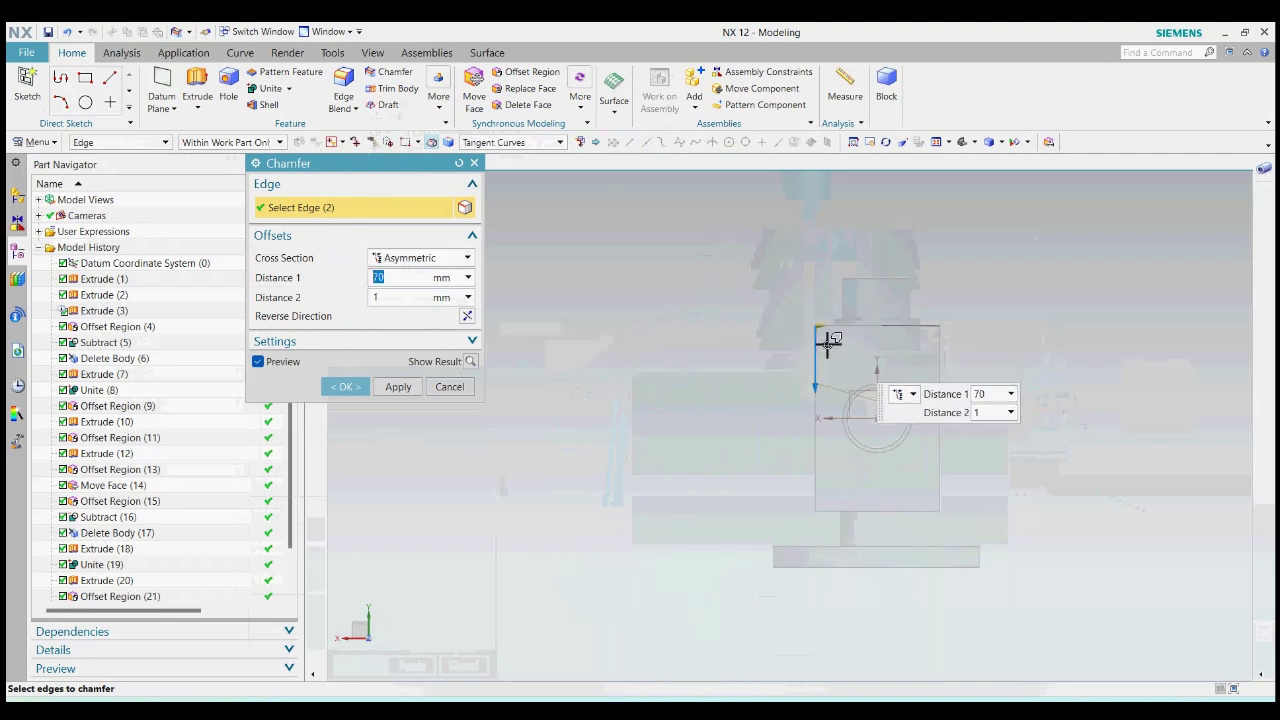
scroll(822, 330, up, 2)
drag(820, 320, 993, 374)
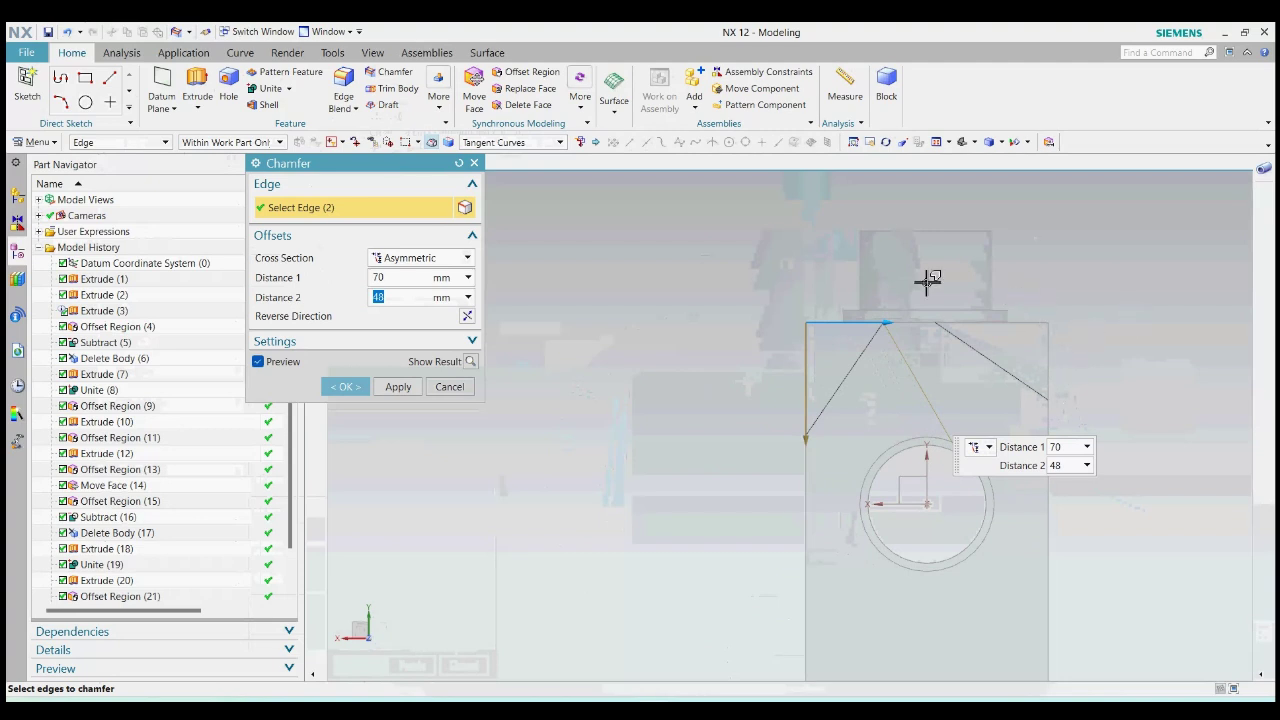
Step: Remove one upper corner edge from the chamfer selection and apply a 97 mm by 48 mm chamfer to the remaining one
shift+drag(1038, 305, 1125, 405)
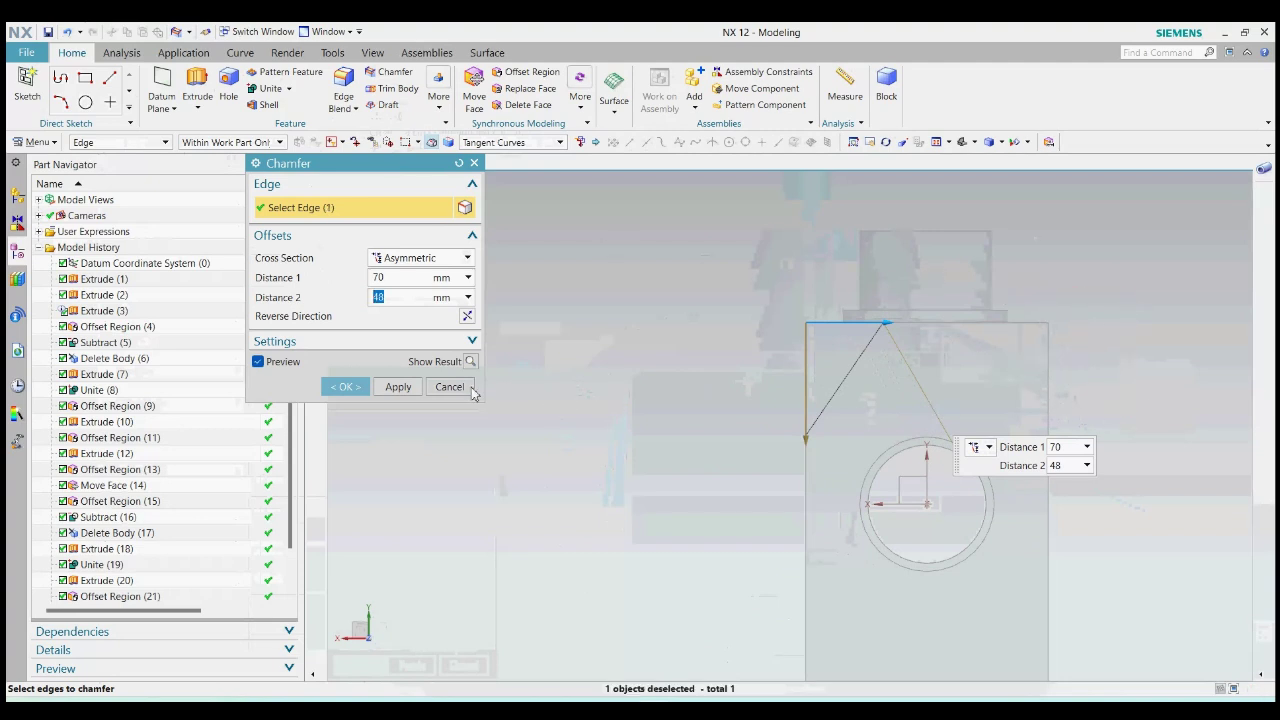
drag(808, 440, 814, 483)
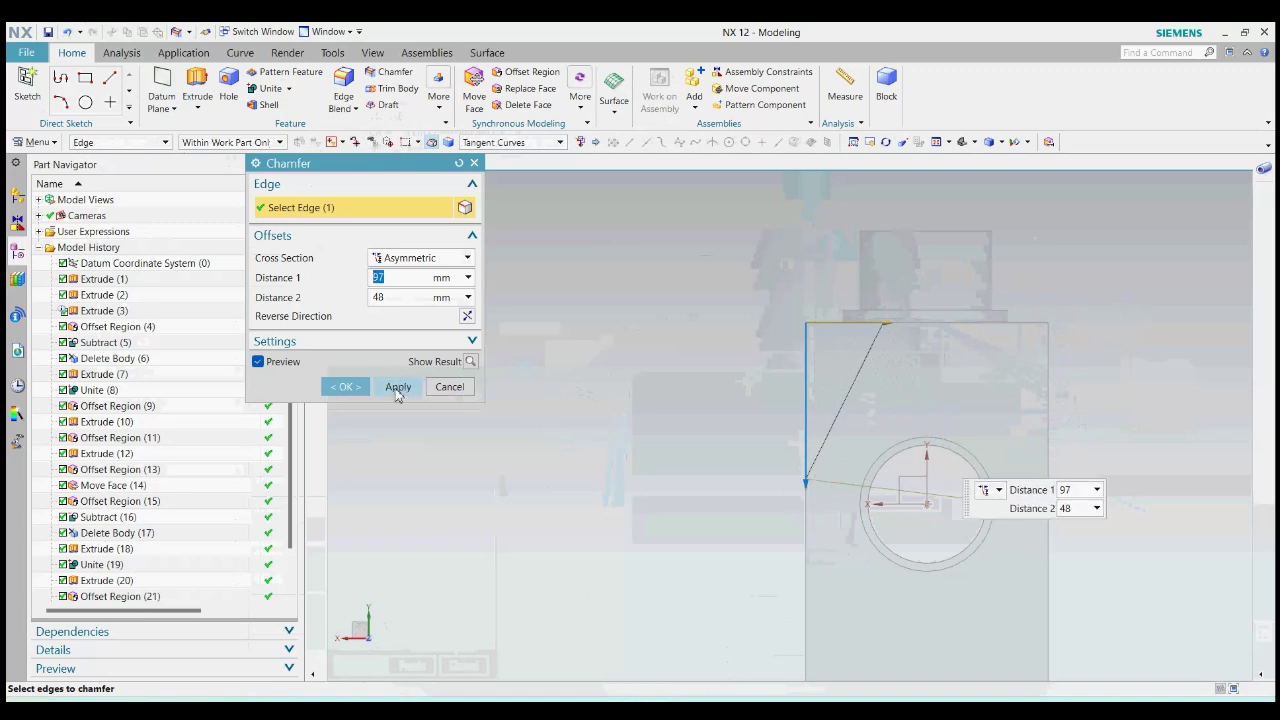
click(397, 387)
Step: Chamfer the plate's other upper corner 97 mm by 48 mm with the direction reversed, keeping the longer distance along the upright edge
drag(1093, 373, 1092, 372)
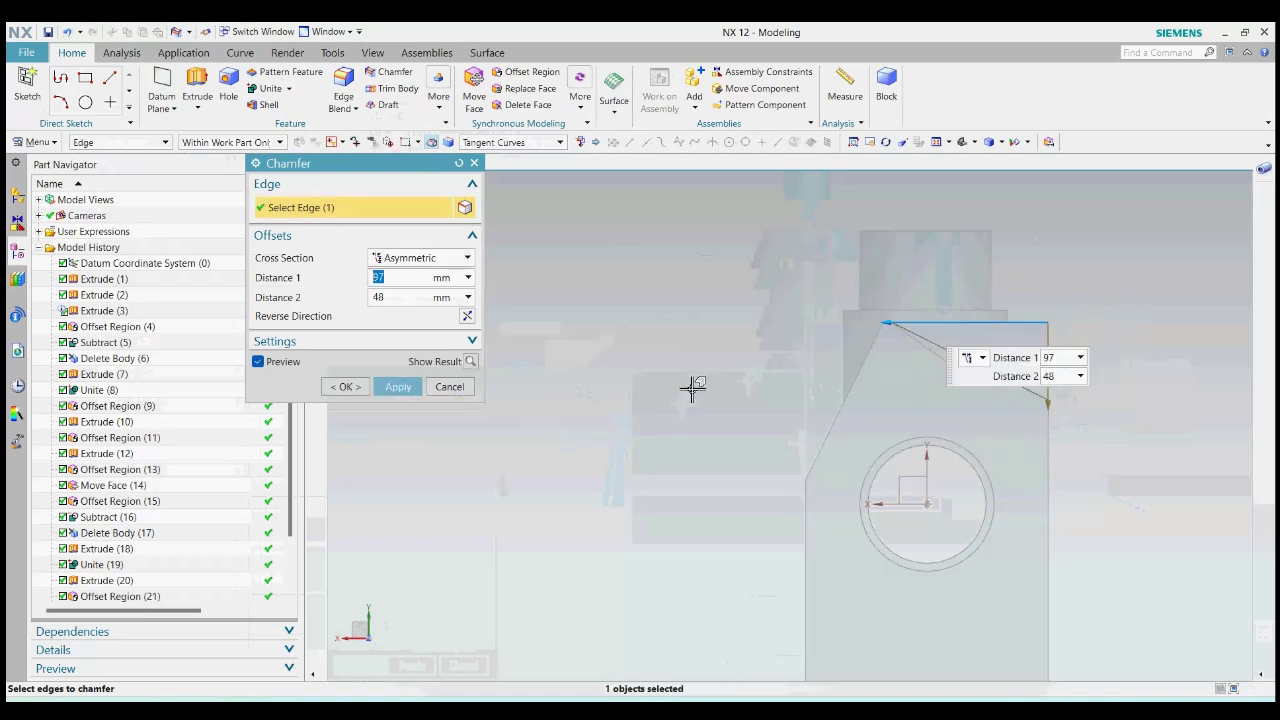
click(467, 317)
click(398, 386)
Step: Chamfer the plate's two lower corners 97 mm by 48 mm, with the longer distance along the upright edges
scroll(609, 306, down, 3)
scroll(634, 374, up, 2)
drag(634, 374, 671, 429)
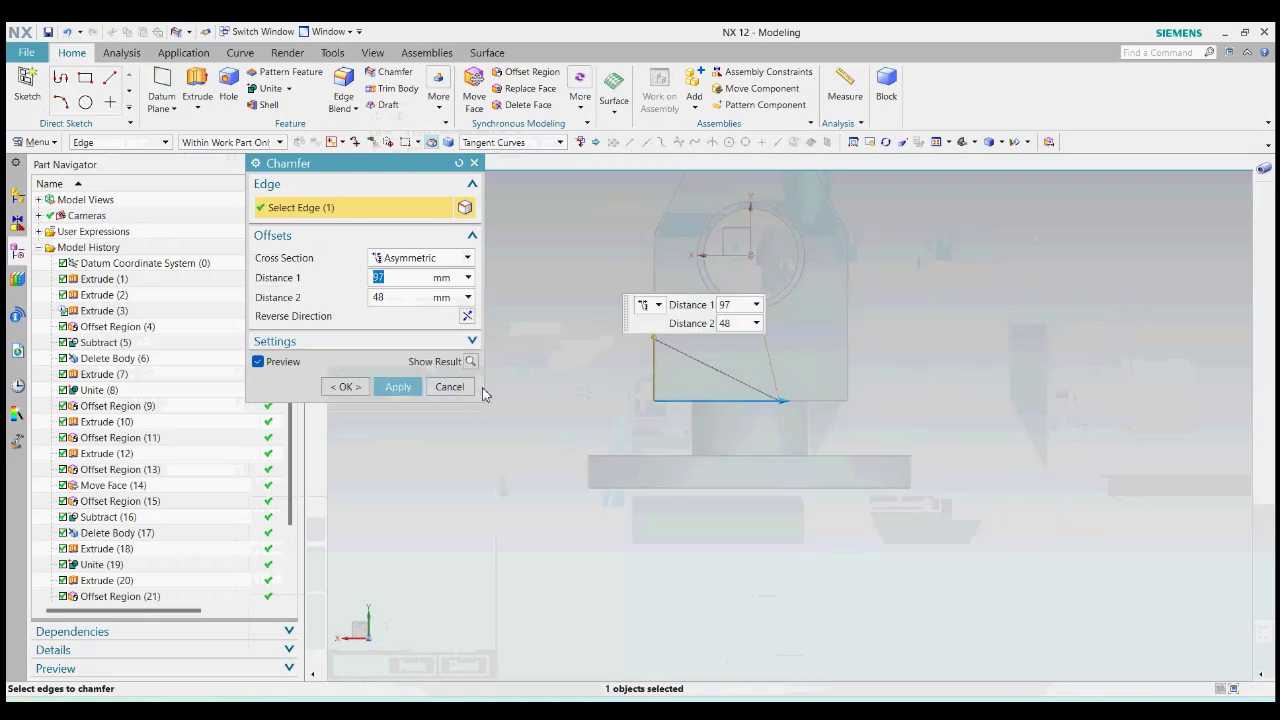
click(467, 317)
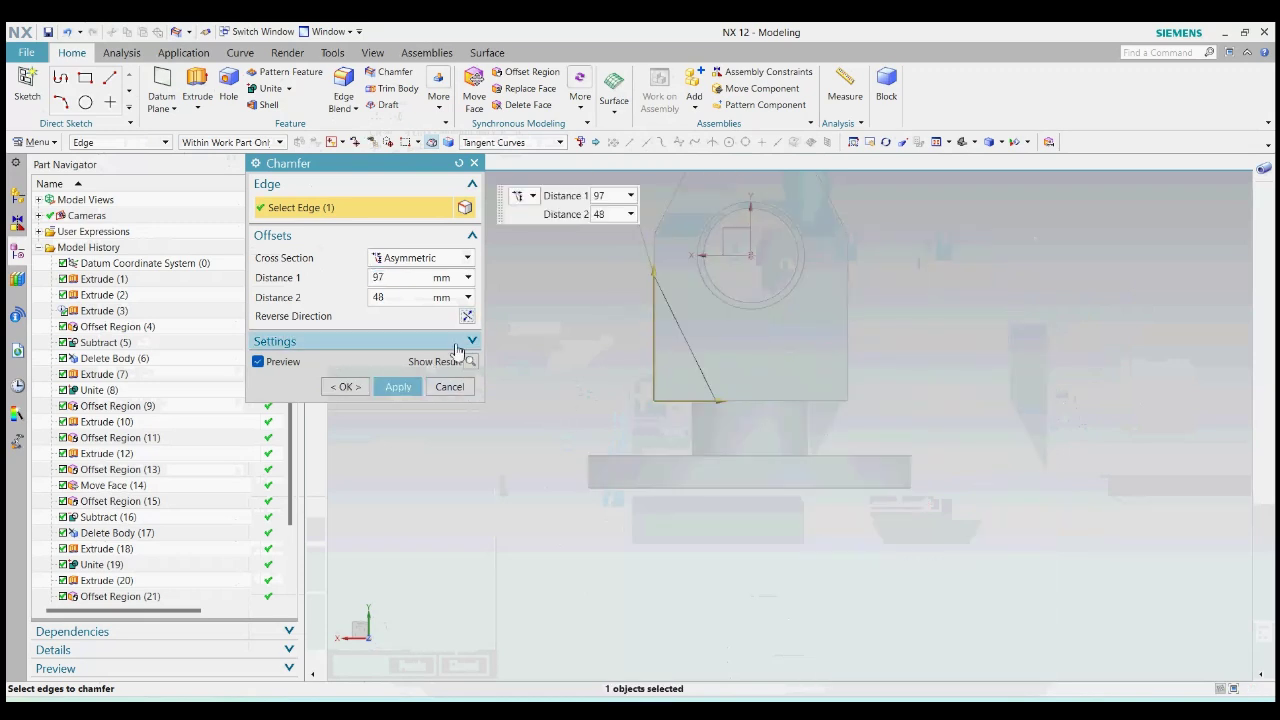
click(398, 386)
click(836, 385)
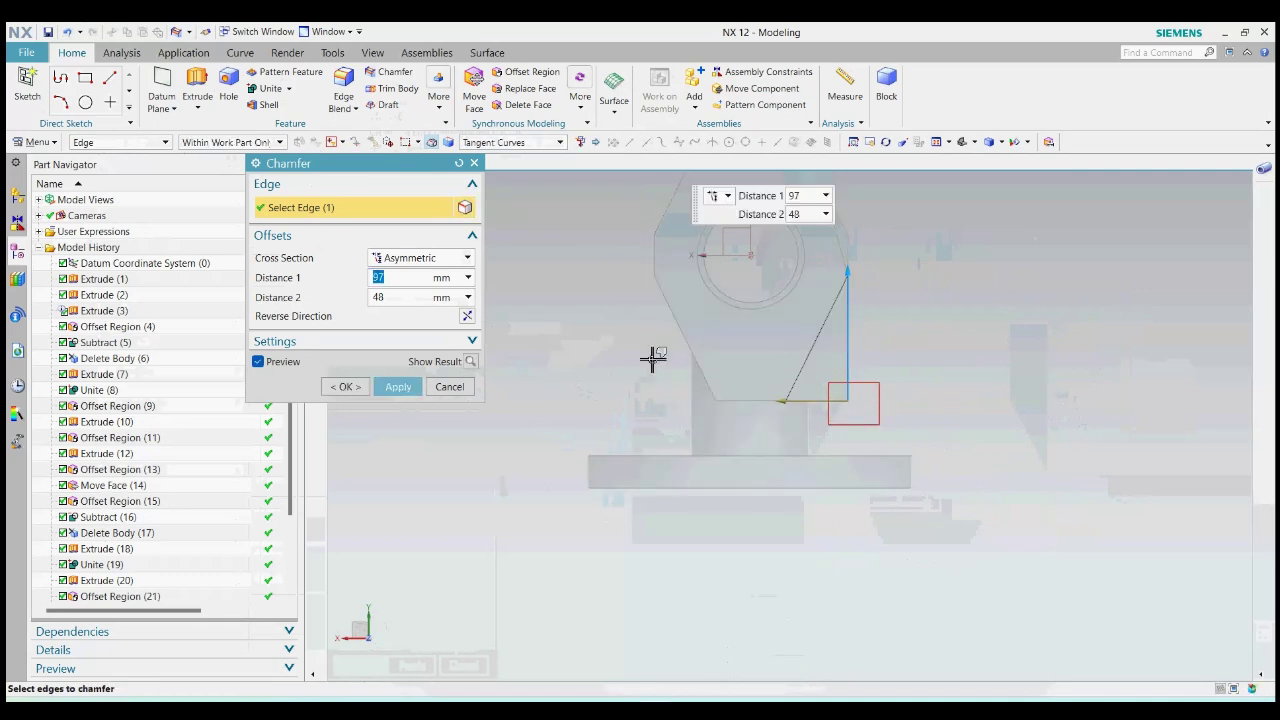
click(345, 387)
Step: Start an Edge Blend and select five of the chamfered plate's corner edges, including both upper ones and two on one side
middle_drag(766, 363, 910, 387)
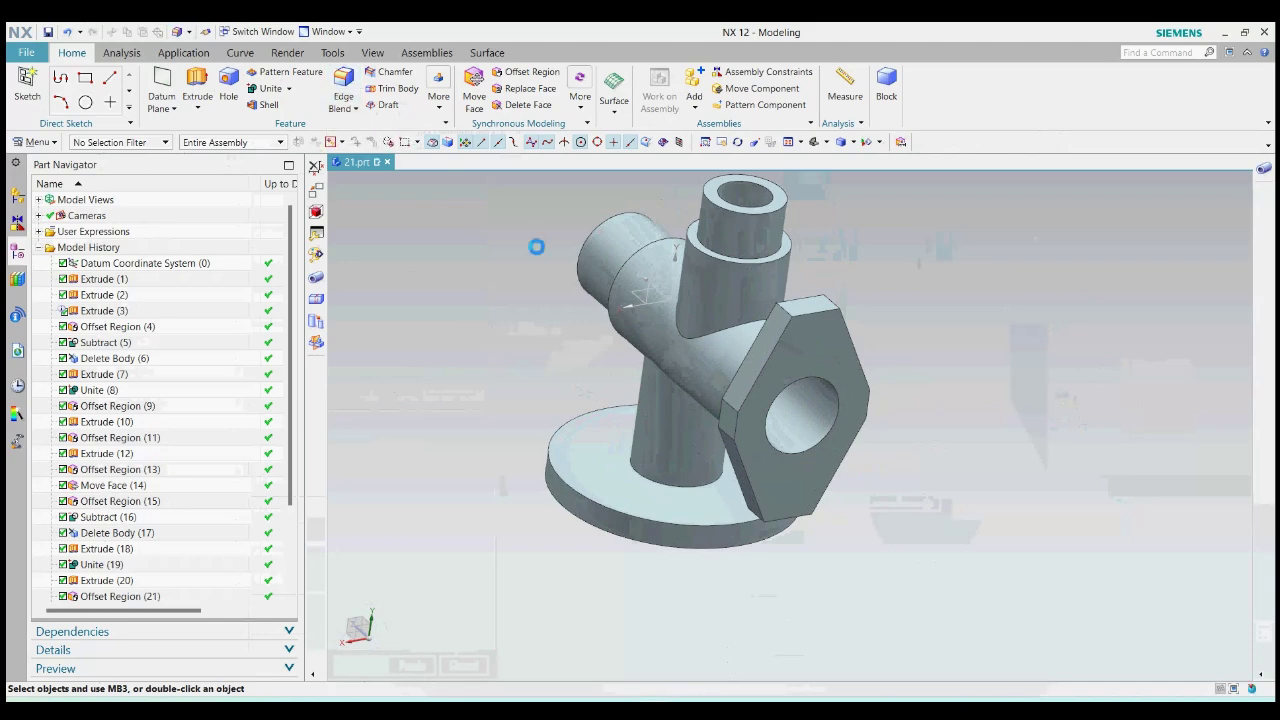
click(343, 85)
scroll(735, 418, up, 3)
click(720, 396)
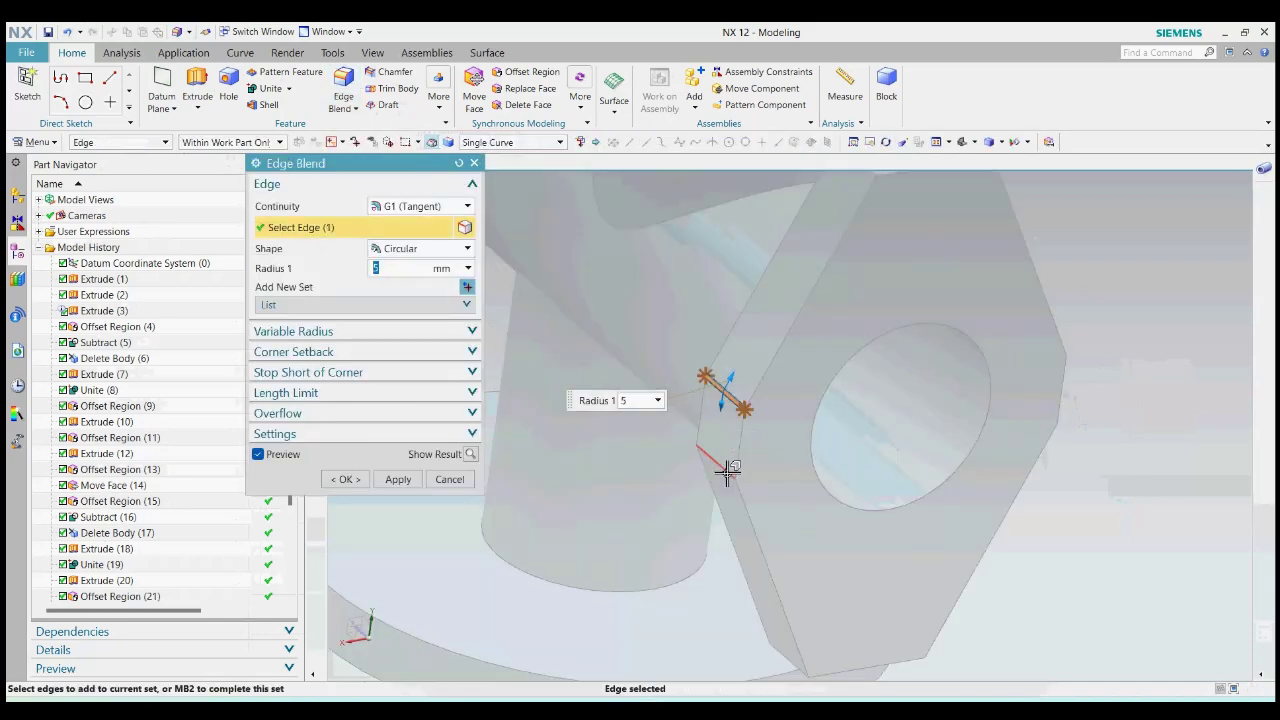
click(700, 466)
click(776, 276)
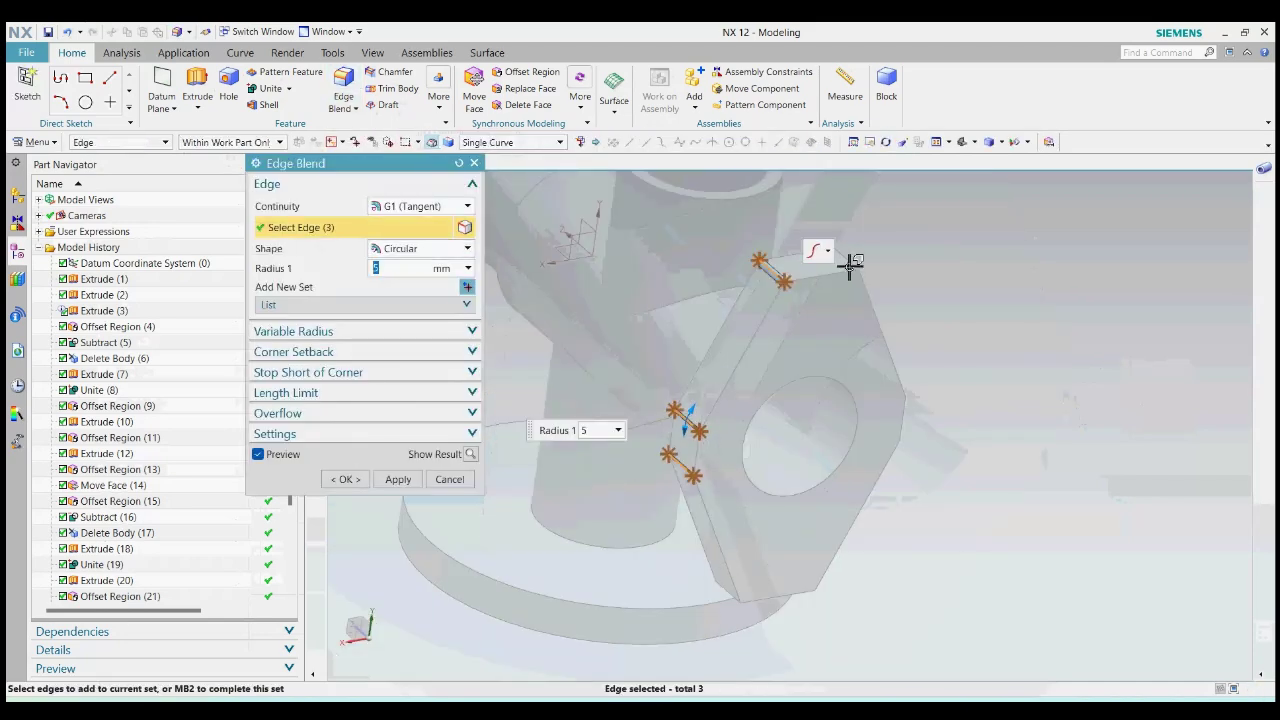
click(737, 598)
scroll(736, 596, up, 3)
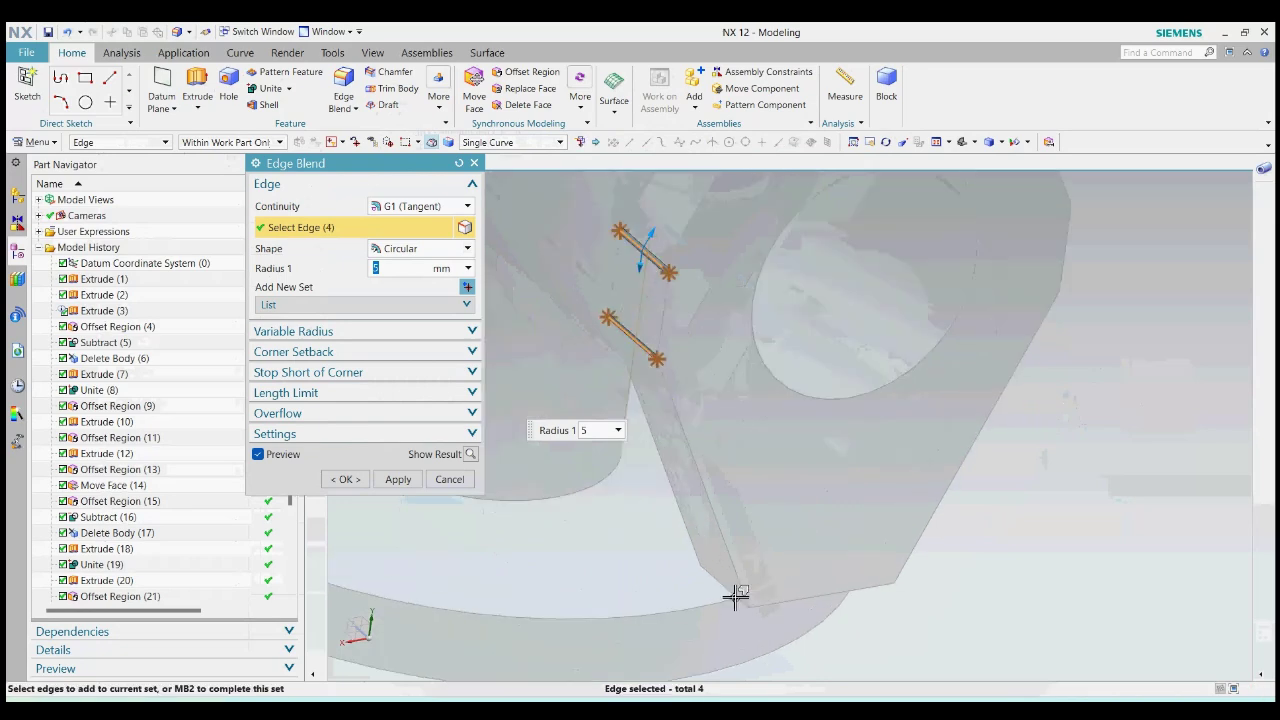
click(735, 597)
Step: Add the plate's remaining lower and opposite-side corner edges to the blend so all eight corners are selected
middle_drag(940, 622, 937, 531)
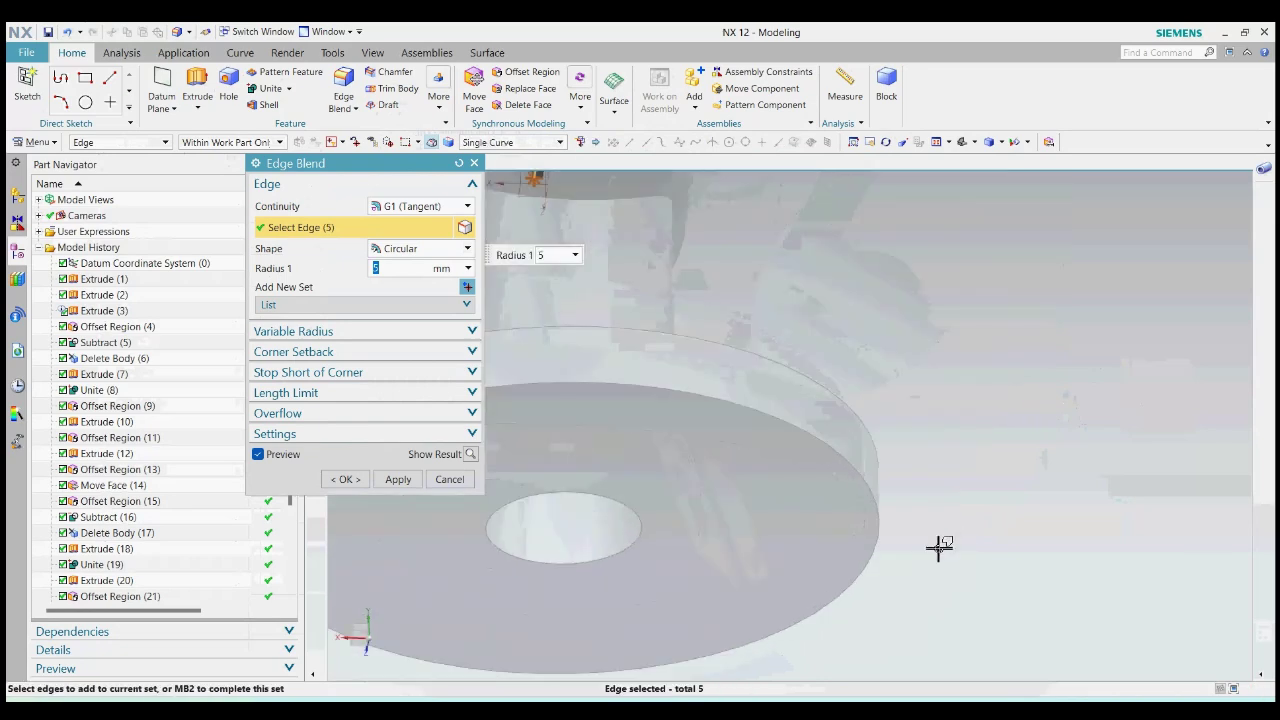
scroll(937, 531, down, 6)
scroll(890, 380, up, 3)
middle_drag(880, 377, 880, 408)
click(690, 416)
scroll(690, 416, down, 3)
scroll(766, 297, up, 3)
click(763, 297)
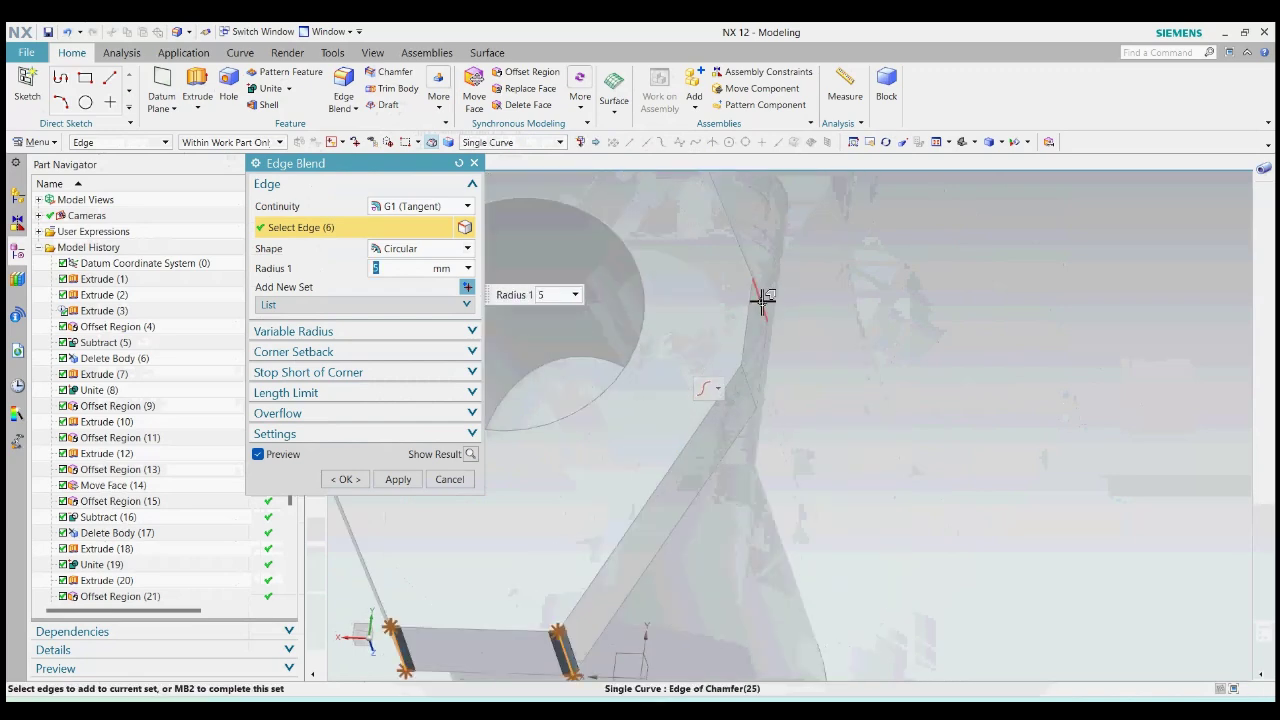
click(748, 381)
Step: Set the blend radius to 25 mm and round the eight plate corners
scroll(983, 423, down, 3)
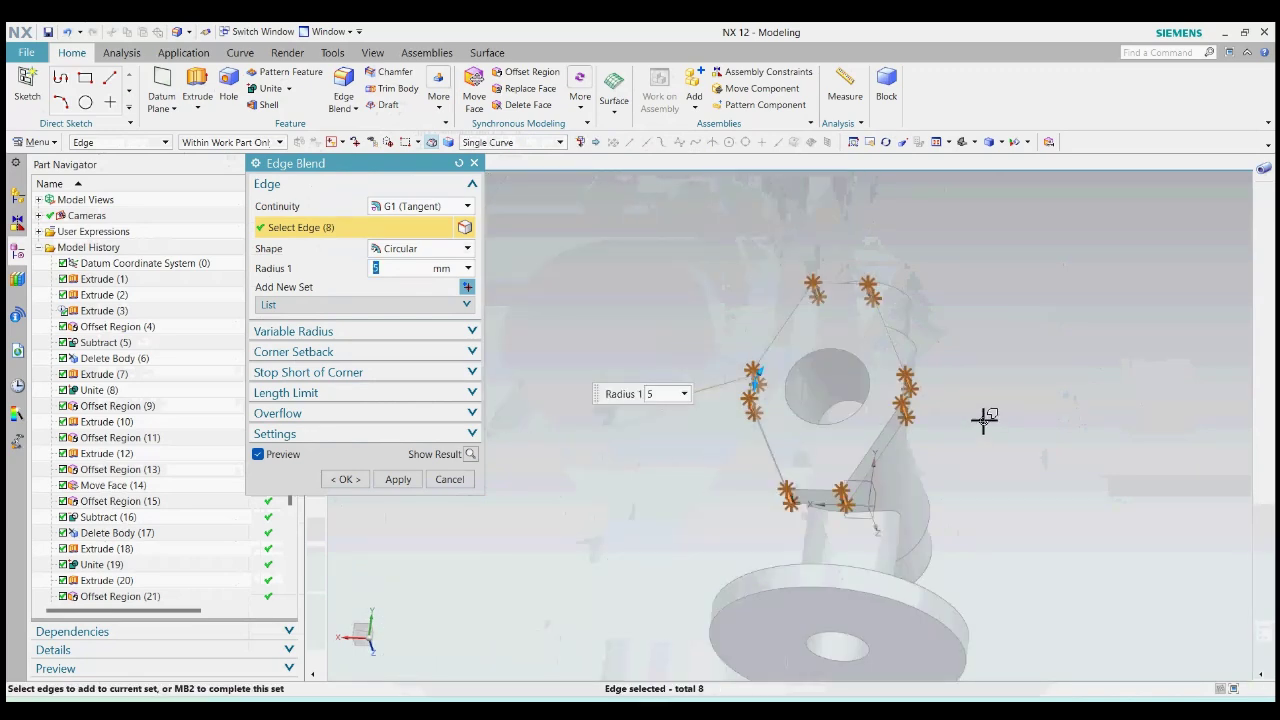
text(15)
key(Return)
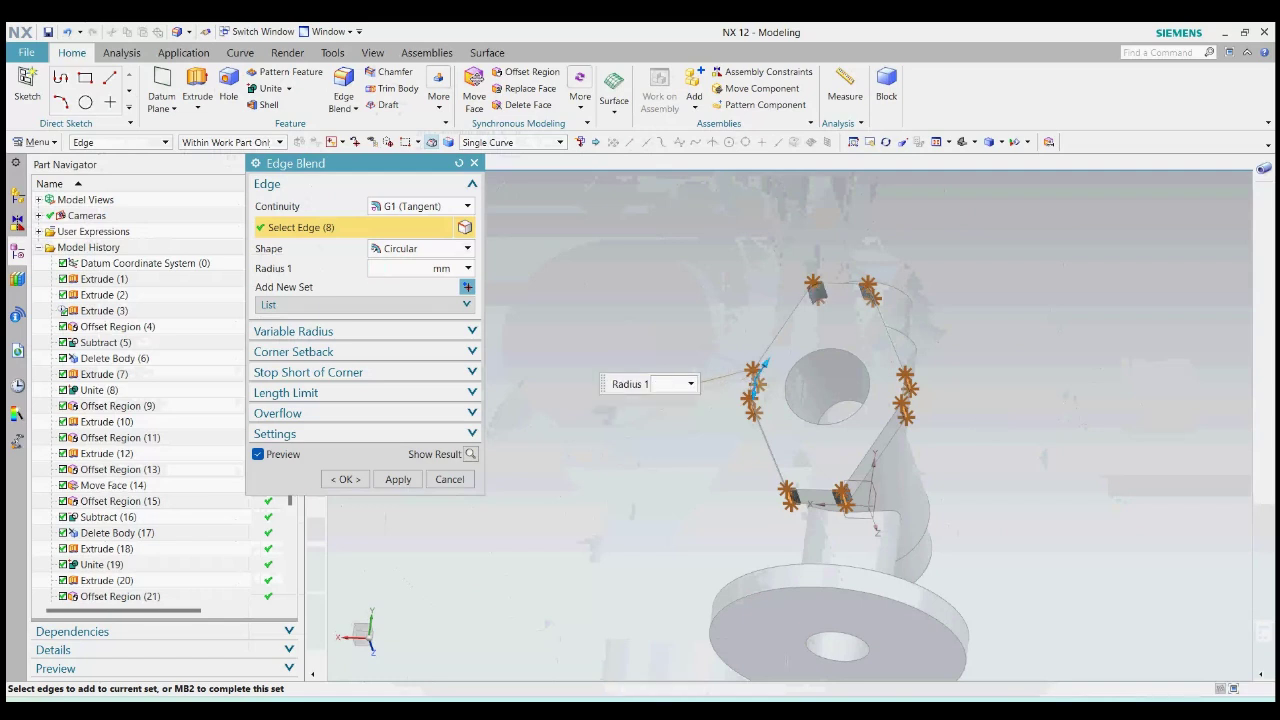
key(Return)
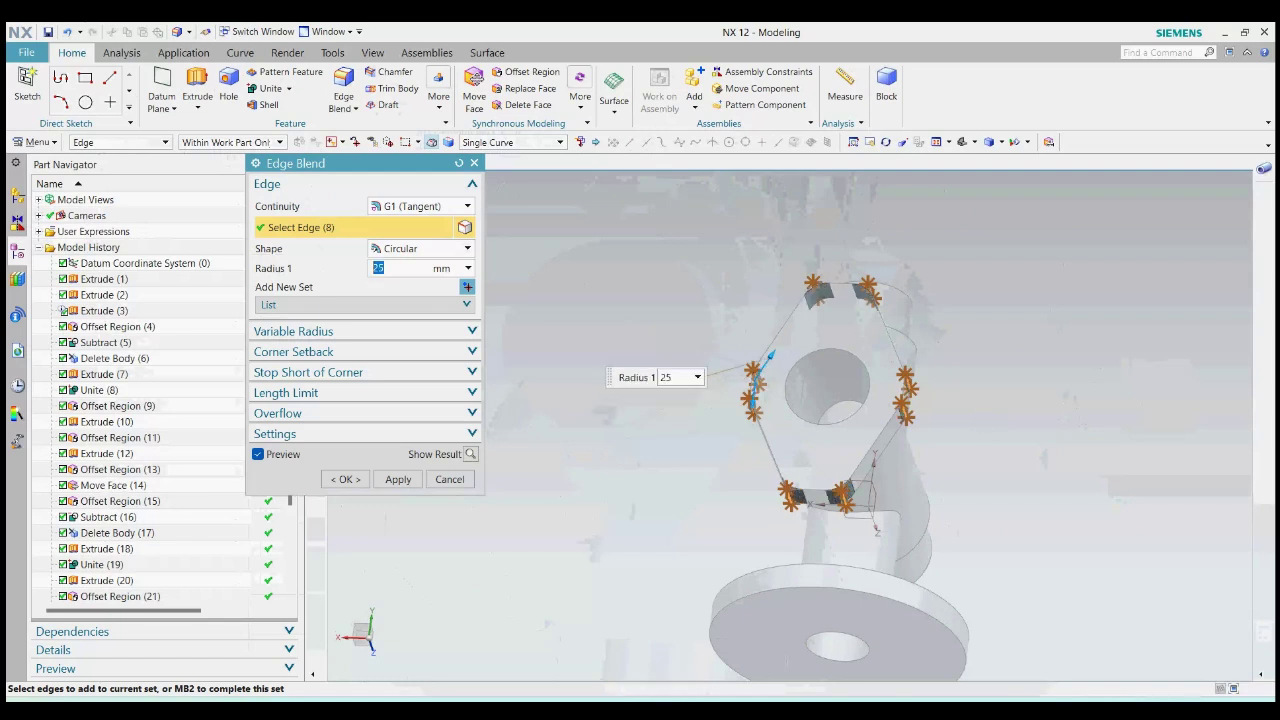
click(343, 481)
Step: Start an Extrude sketch on the round flange's outer face and draw a vertical 85 mm line from its center
middle_drag(846, 306, 994, 286)
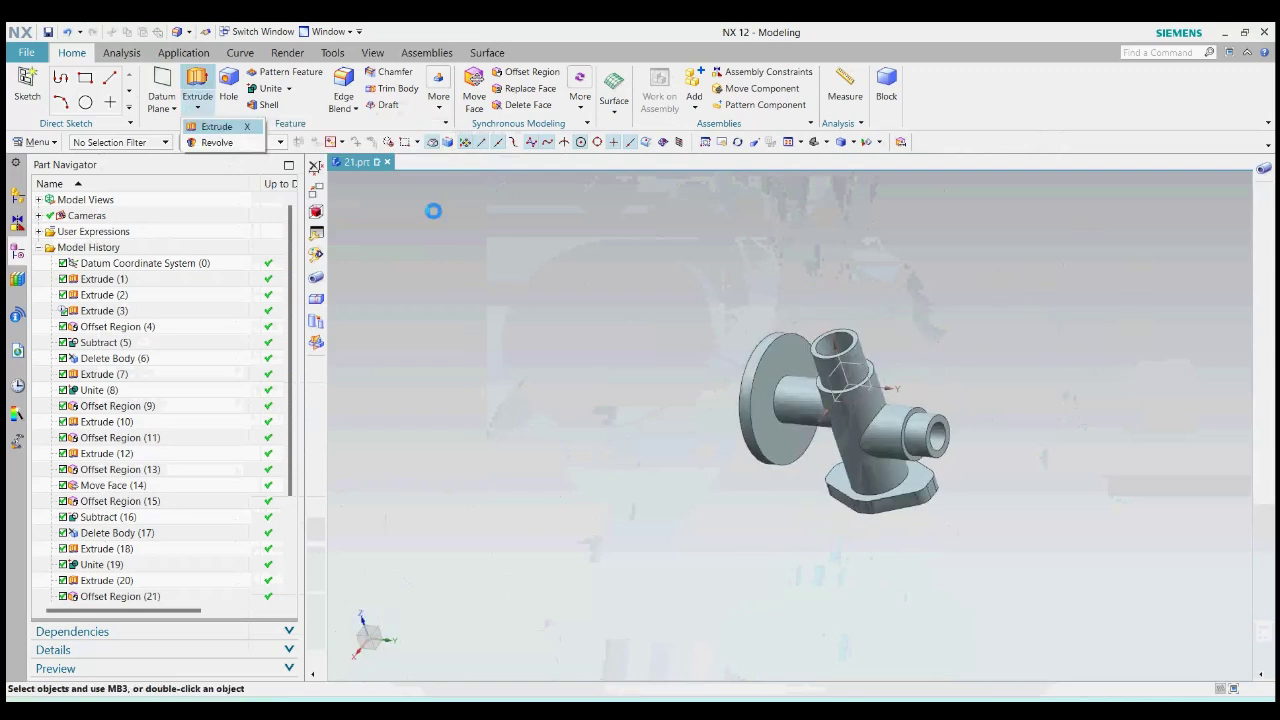
click(197, 88)
mouse_move(857, 453)
middle_down()
mouse_move(966, 423)
mouse_move(871, 349)
middle_up()
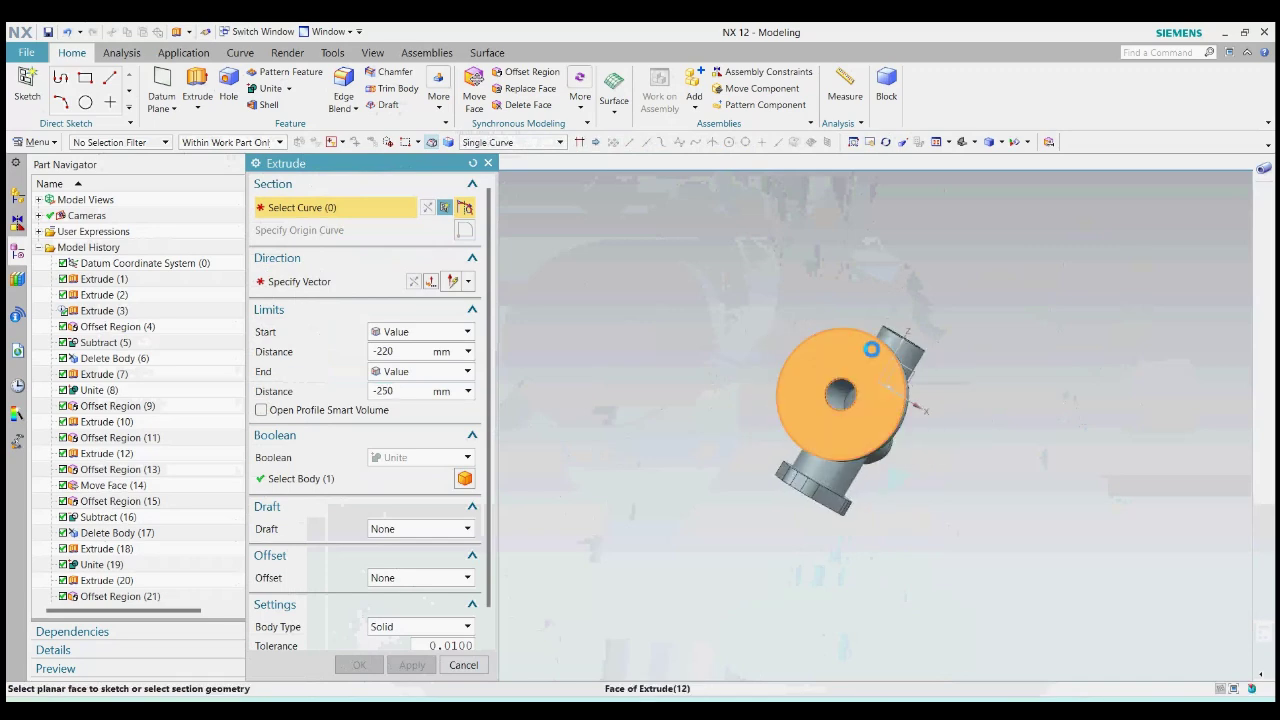
click(871, 366)
click(307, 82)
scroll(795, 415, up, 5)
click(791, 461)
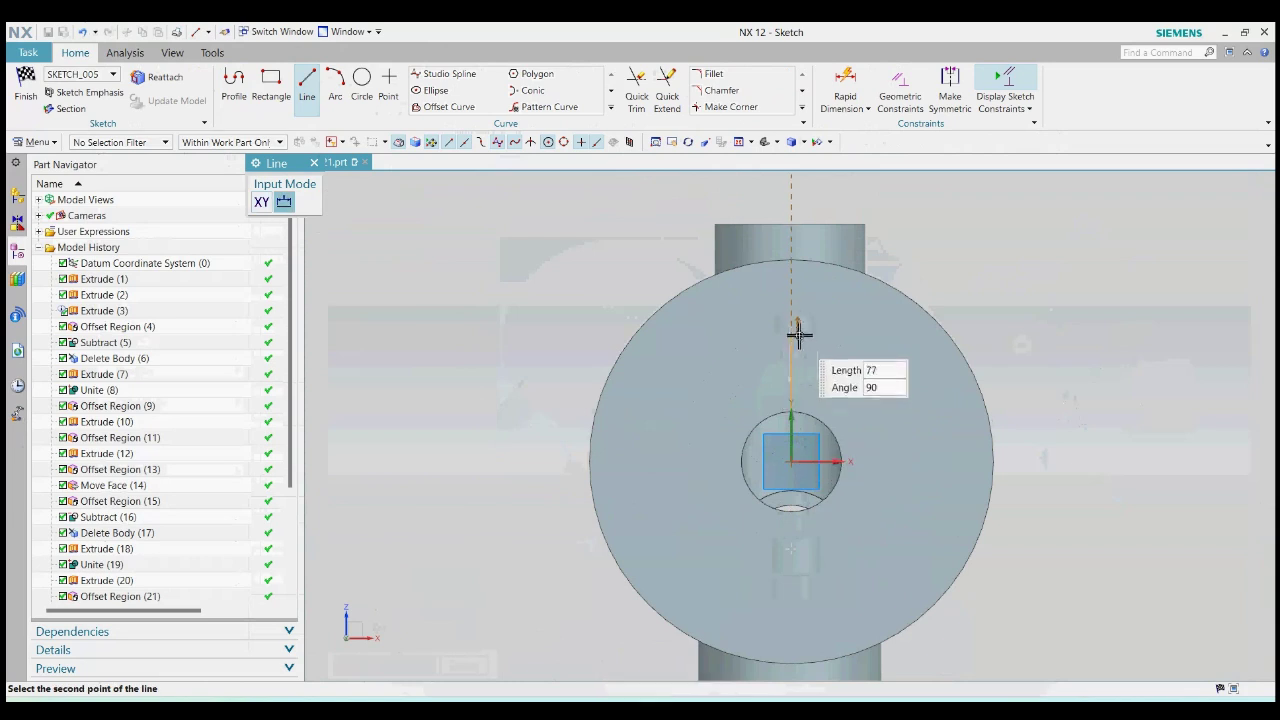
click(791, 325)
Step: Sketch a 25 mm diameter circle centered on the outer end of the vertical line
click(362, 80)
scroll(791, 328, up, 2)
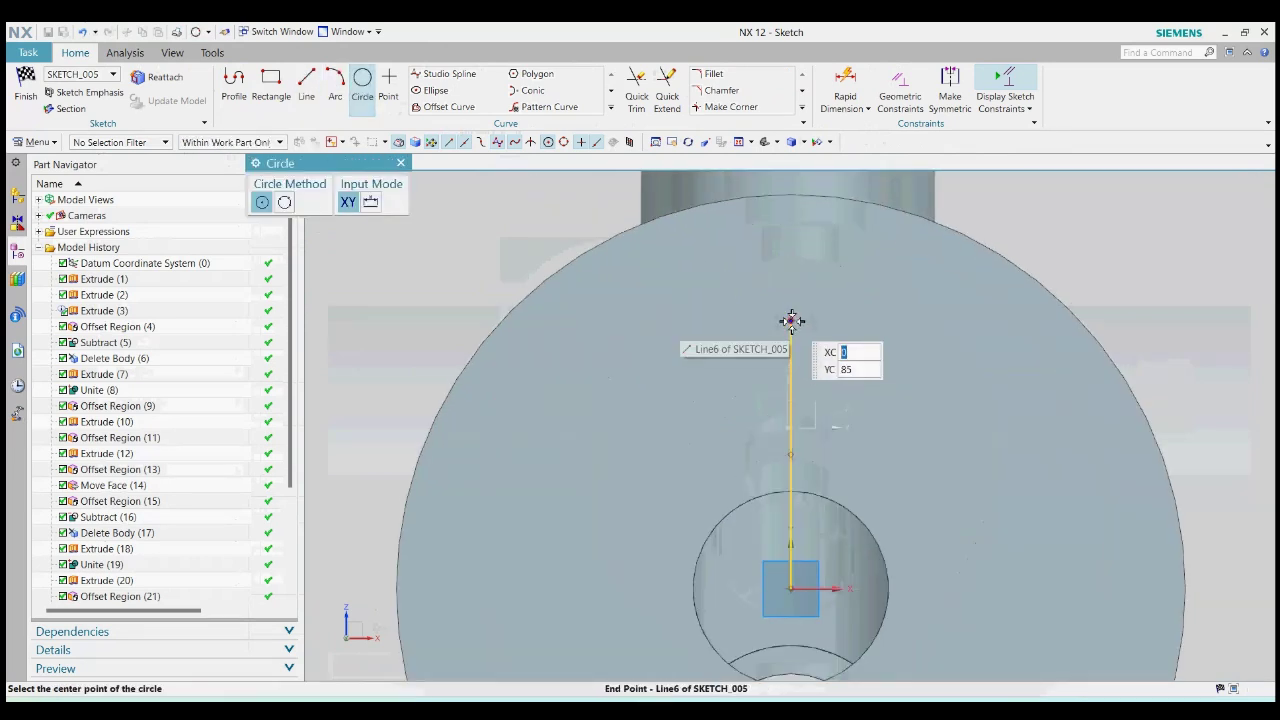
click(791, 320)
text(25)
key(Return)
click(401, 163)
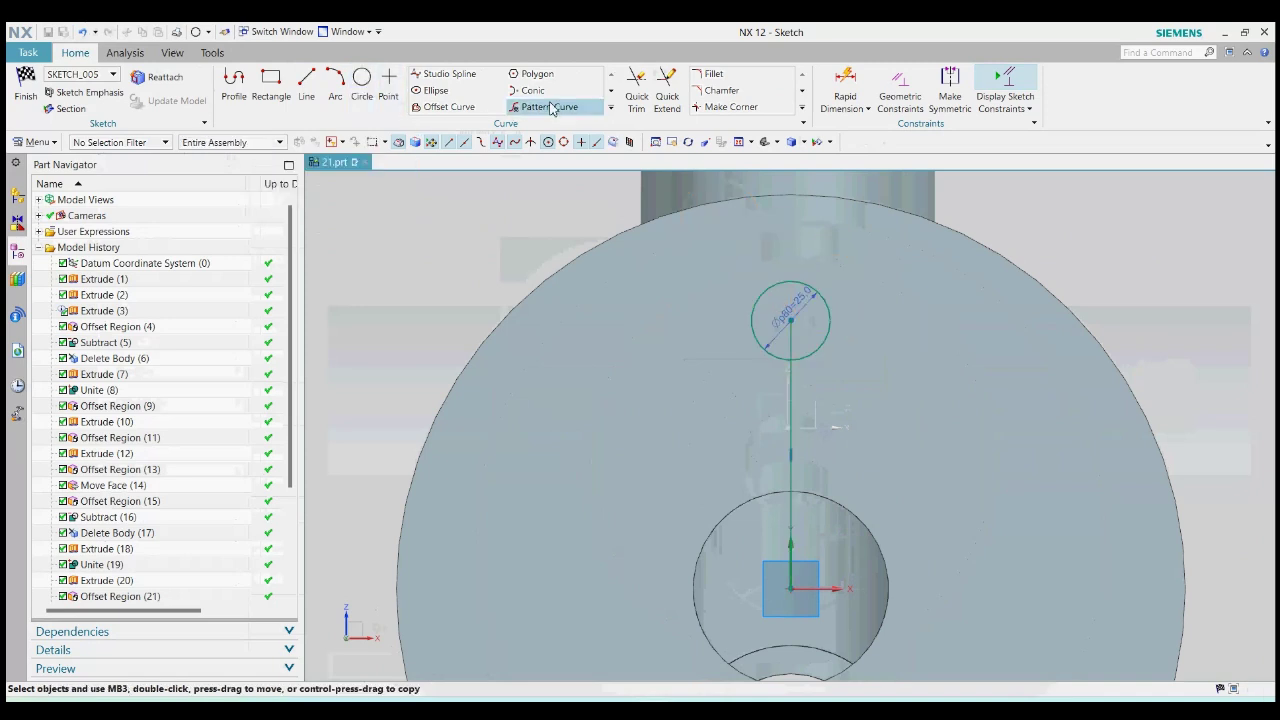
Step: Set up a circular curve pattern of the 25 mm circle about the flange's center
click(611, 107)
click(556, 106)
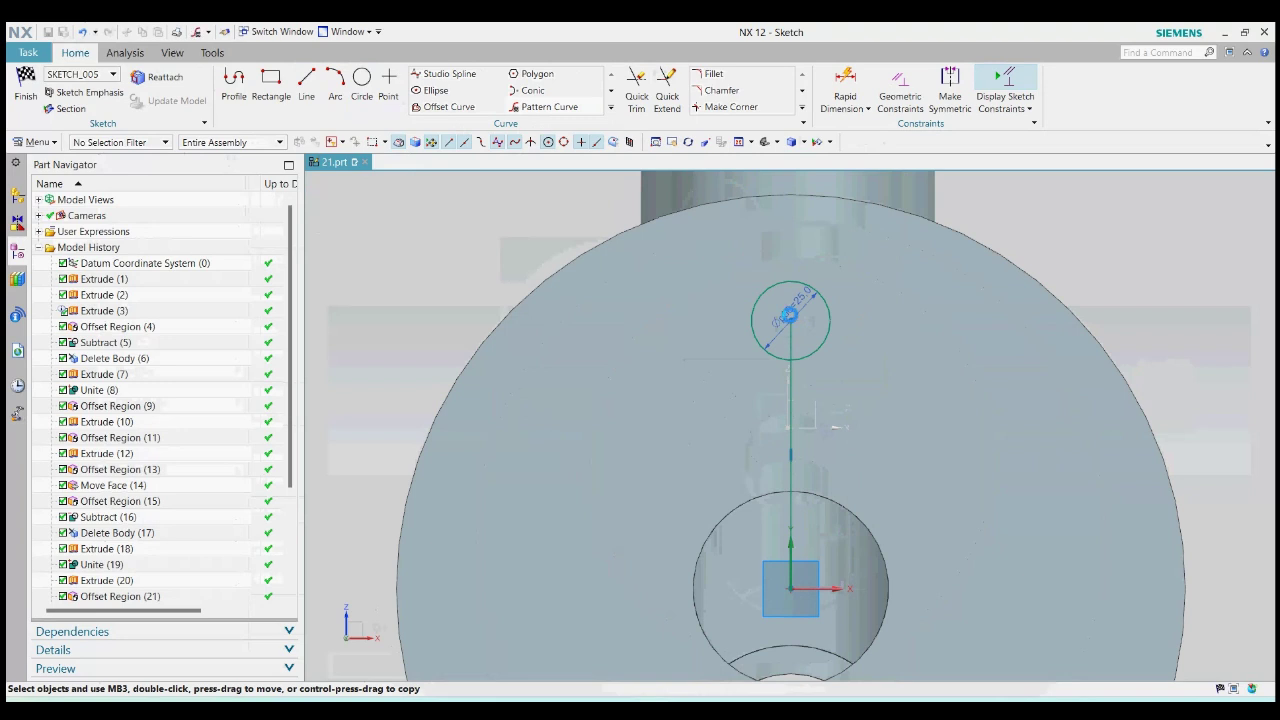
click(828, 298)
click(376, 302)
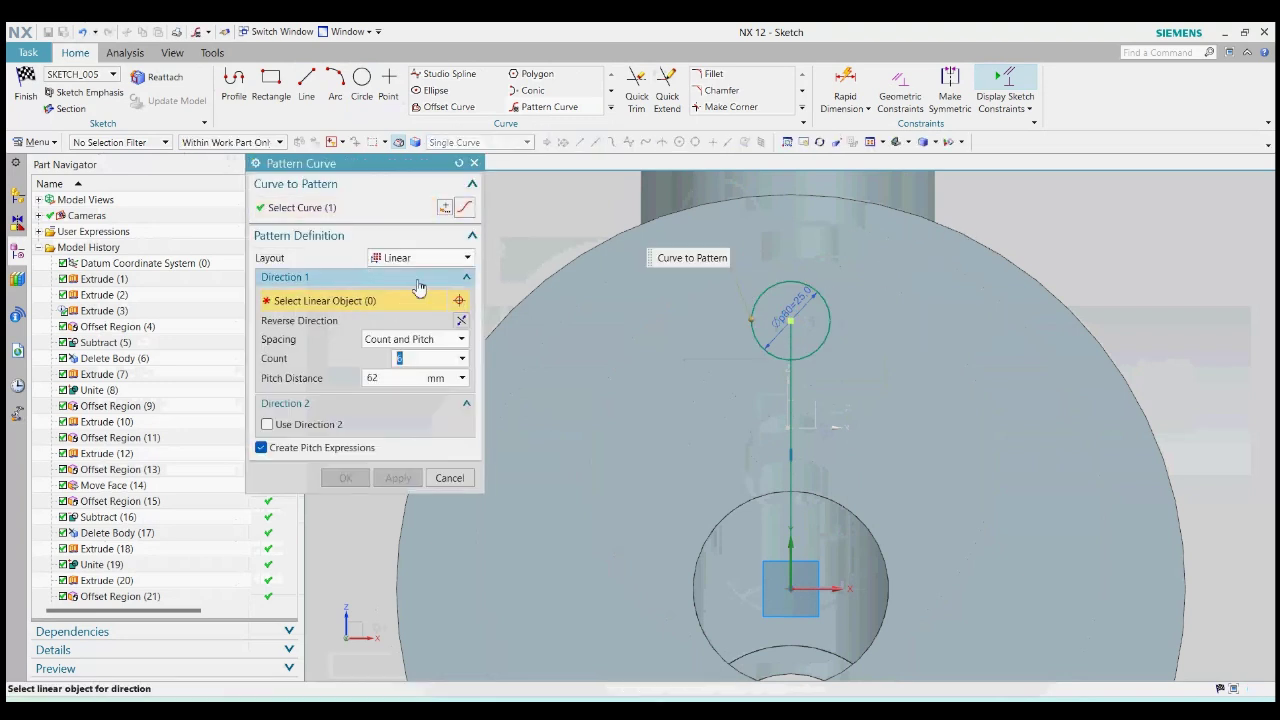
click(428, 257)
click(390, 286)
click(987, 250)
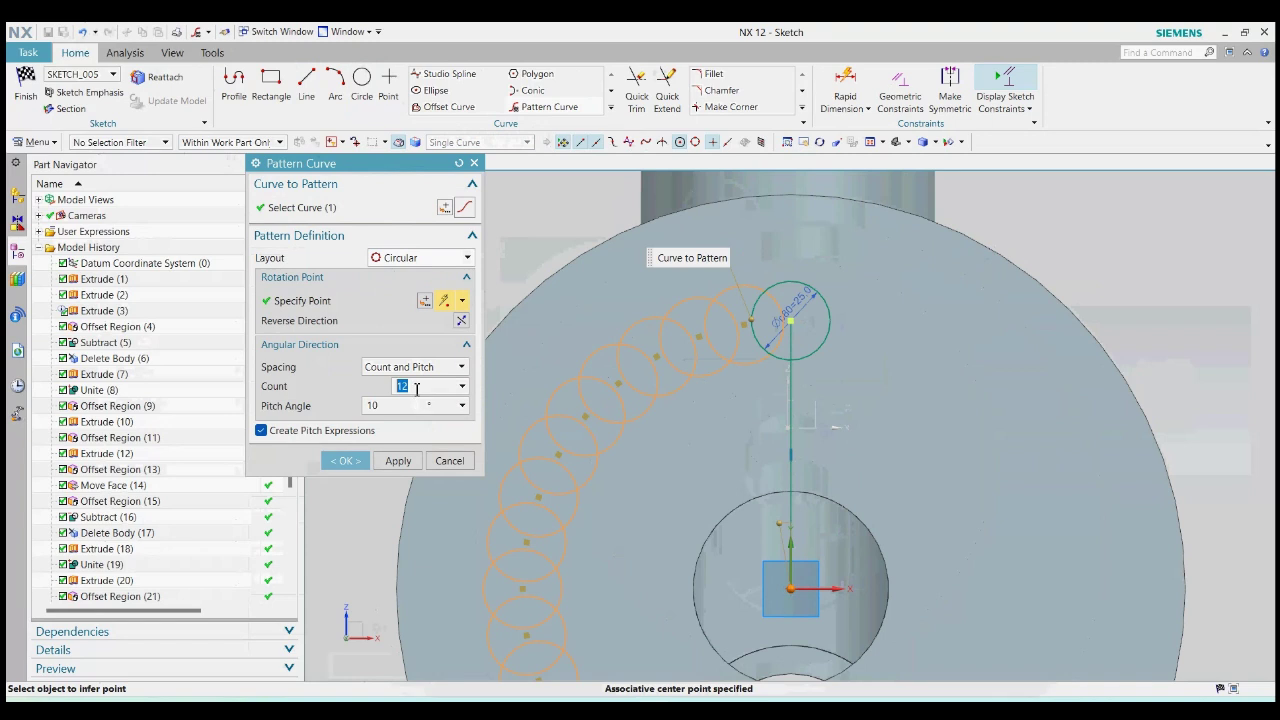
Step: Set the circular pattern to a count of 8 with a 45° pitch angle, create it and finish the sketch
click(390, 406)
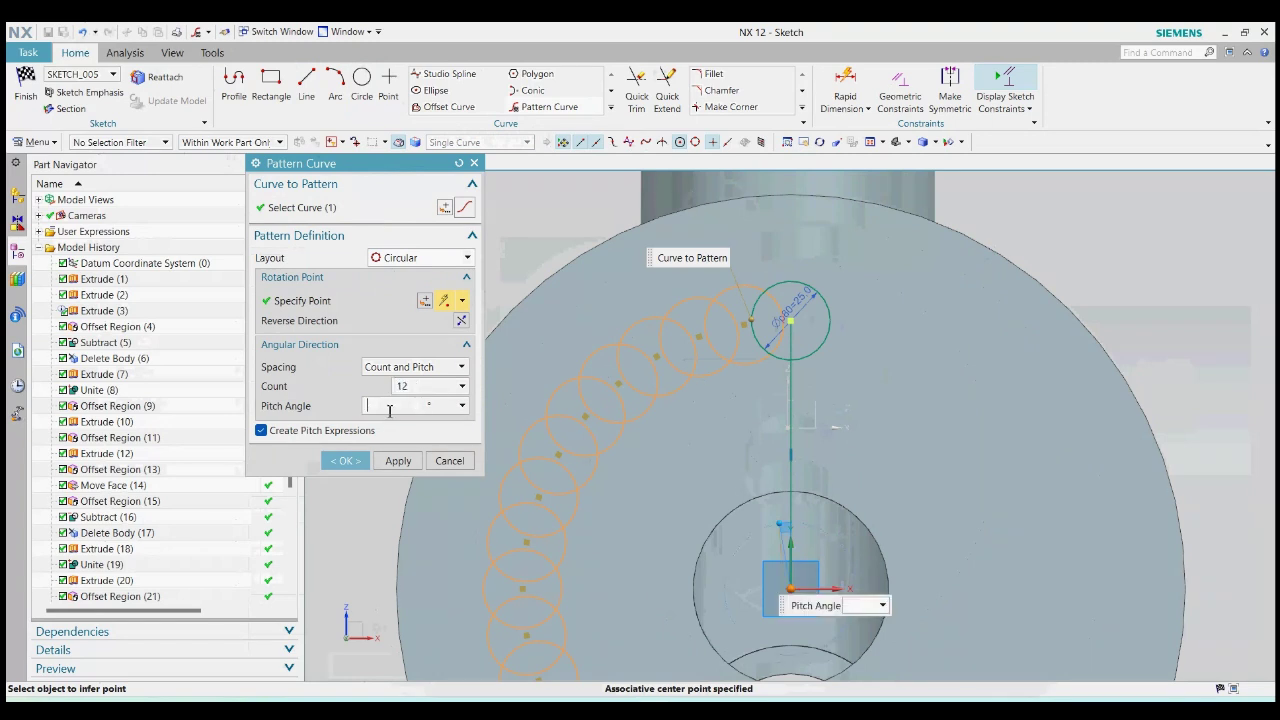
text(45)
key(Return)
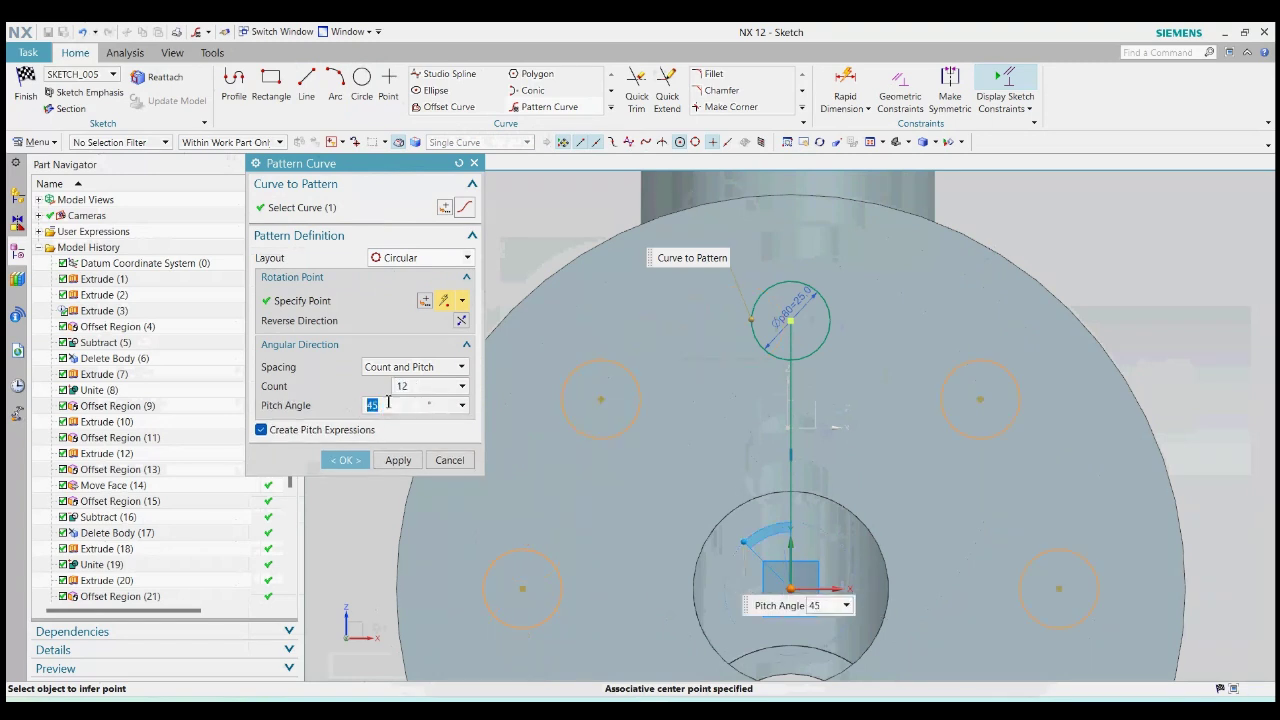
click(420, 392)
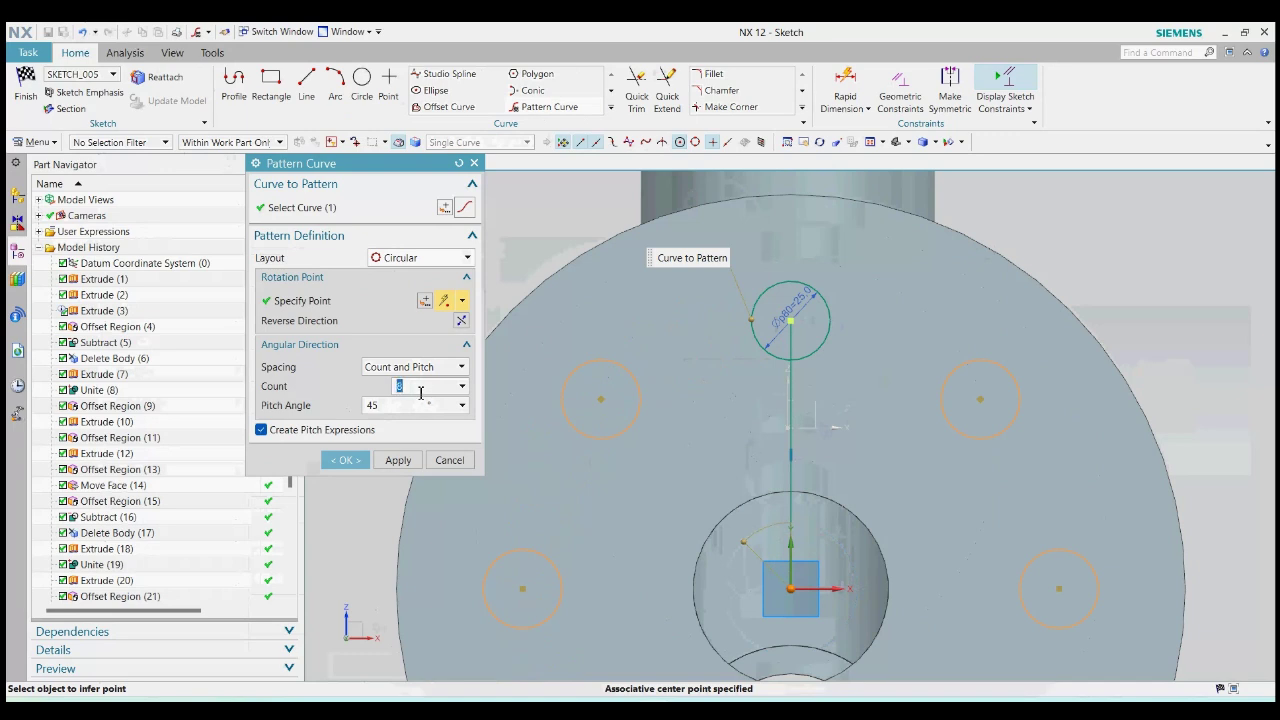
scroll(944, 265, down, 2)
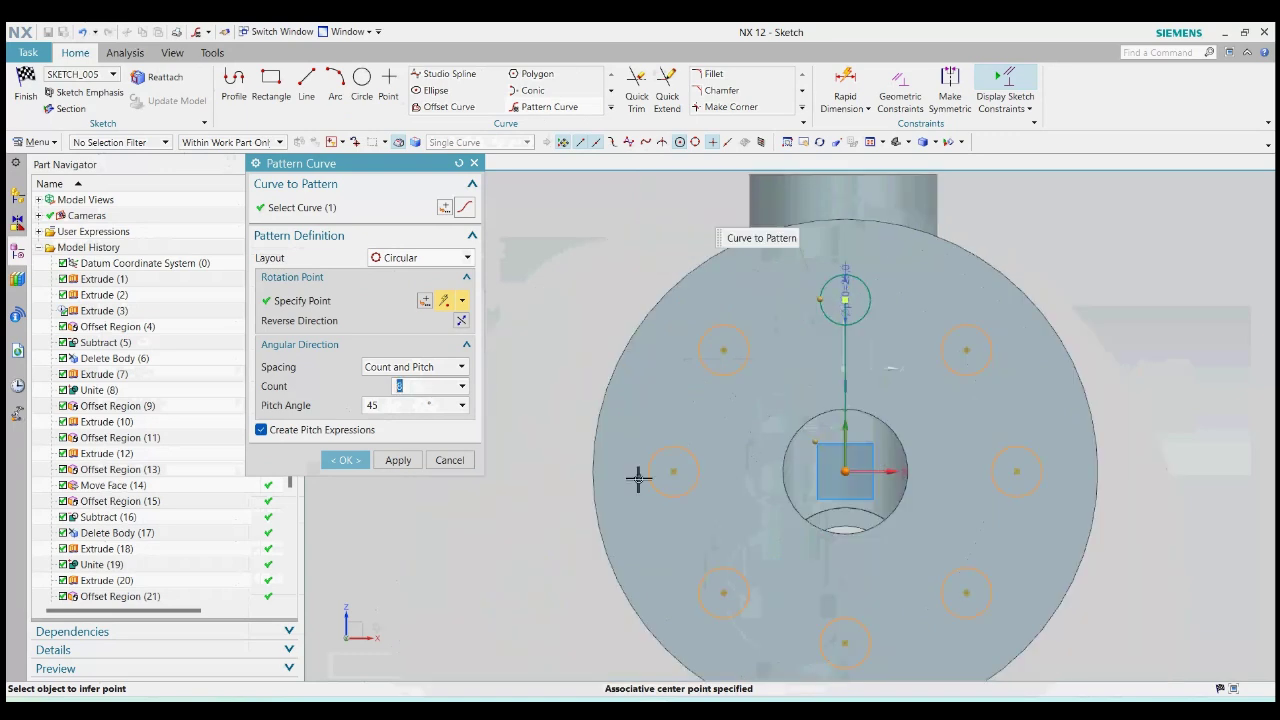
click(343, 460)
scroll(726, 366, down, 2)
middle_drag(726, 366, 785, 427)
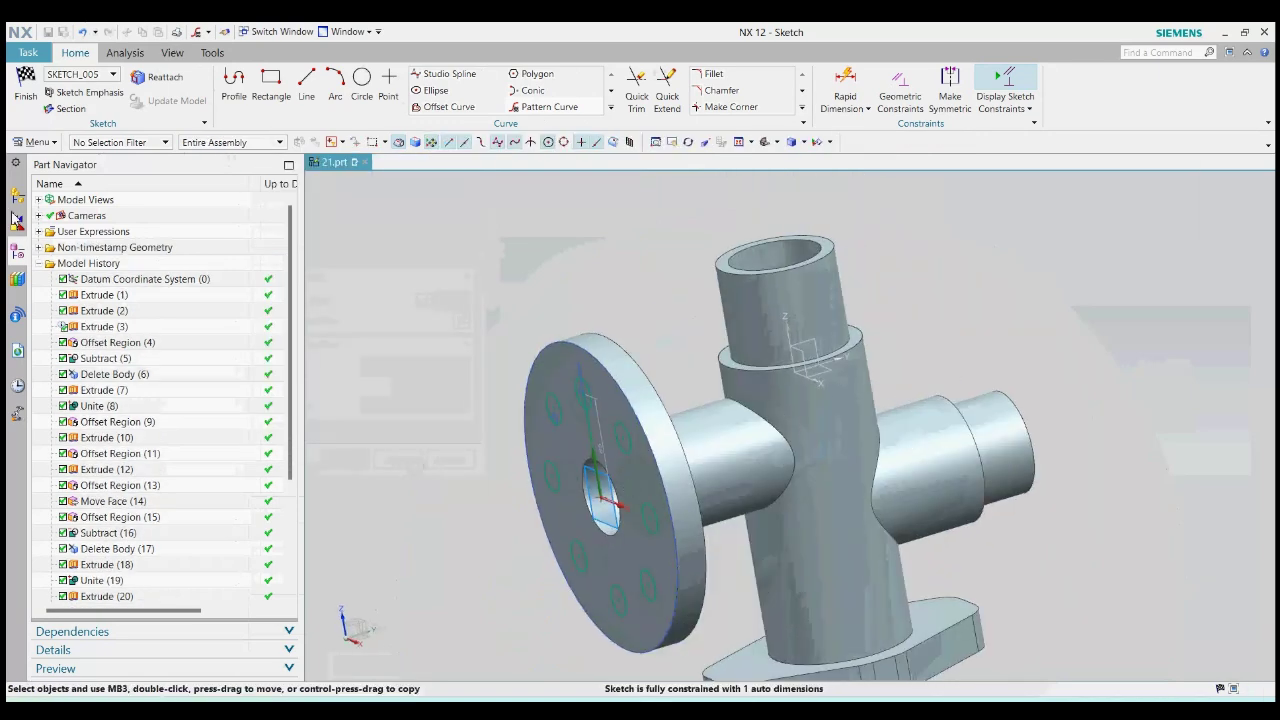
click(30, 103)
Step: Extrude the eight flange circles from 65 mm to -75 mm and subtract them from the body
key(x)
mouse_move(914, 471)
middle_down()
mouse_move(900, 486)
mouse_move(676, 398)
middle_up()
scroll(676, 398, up, 4)
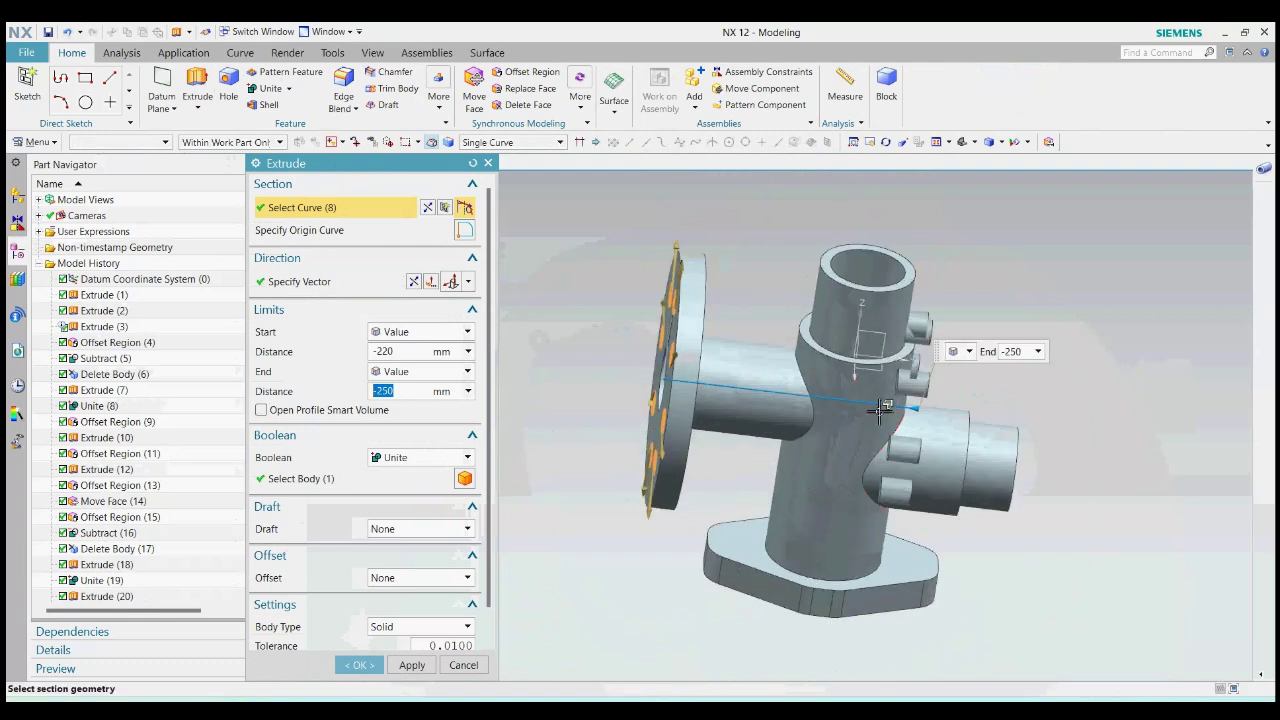
drag(677, 399, 596, 391)
drag(917, 407, 730, 402)
click(421, 457)
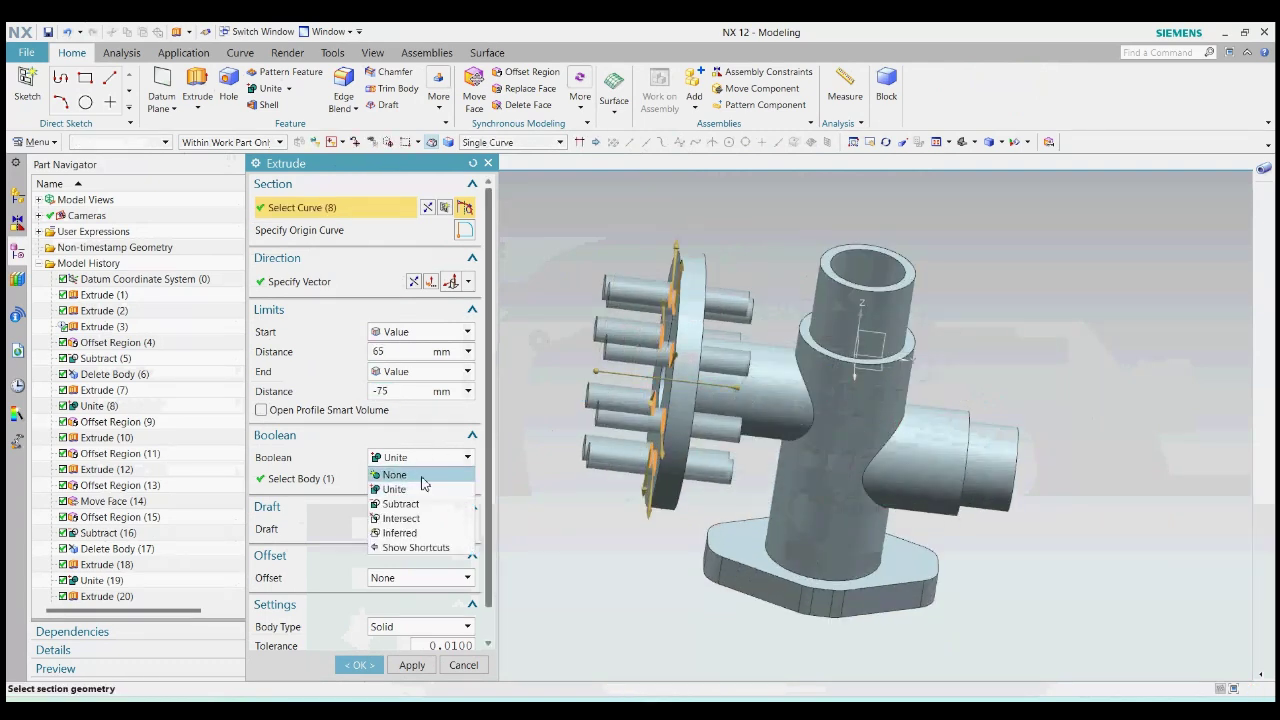
click(414, 504)
click(358, 665)
Step: Hide the datum coordinate system in the model view
scroll(749, 551, down, 3)
middle_drag(749, 551, 738, 518)
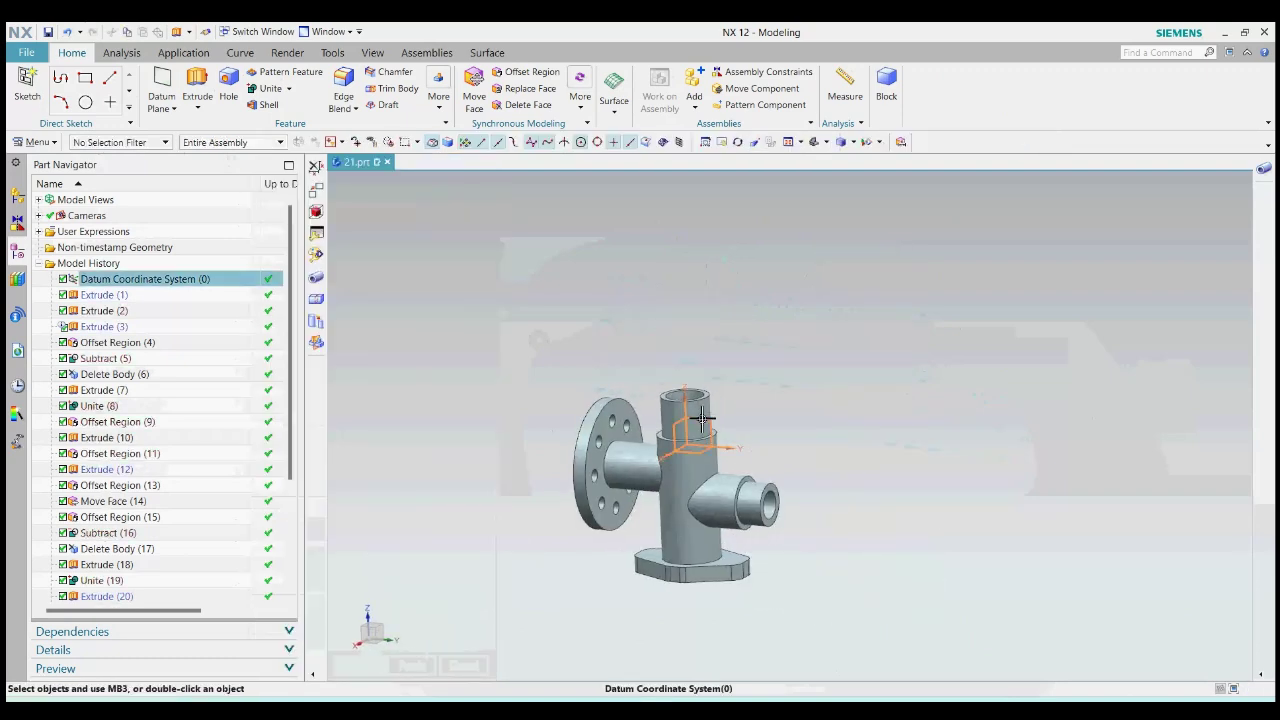
right_click(700, 418)
click(758, 158)
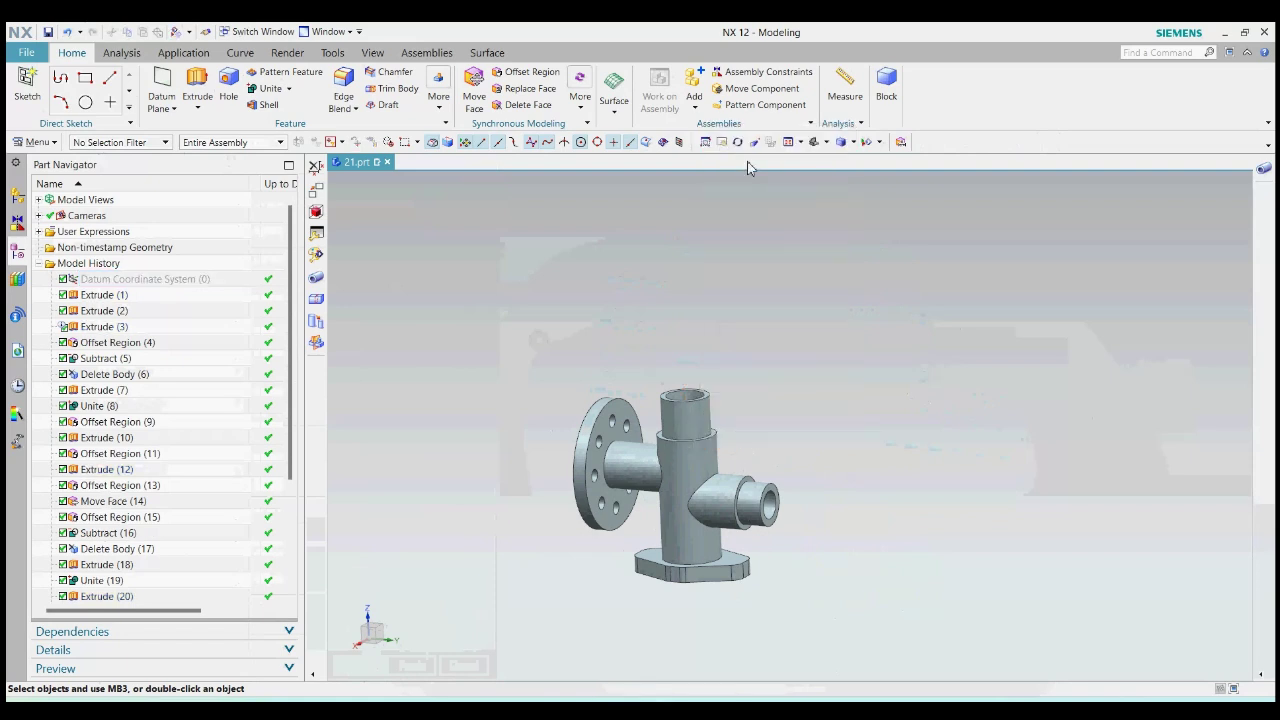
Step: Offset the end plate's side faces outward with Offset Region, using the Tangent Faces selection rule
middle_drag(811, 514, 866, 509)
scroll(686, 587, up, 3)
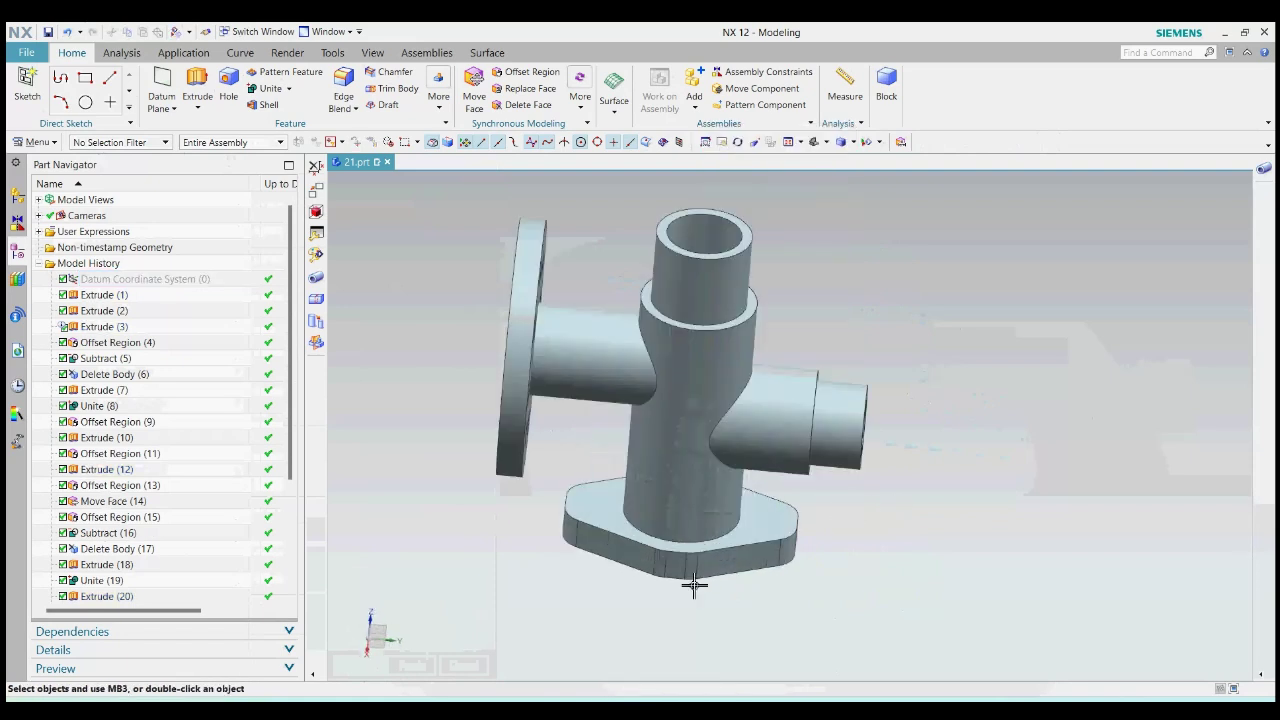
click(527, 76)
click(729, 553)
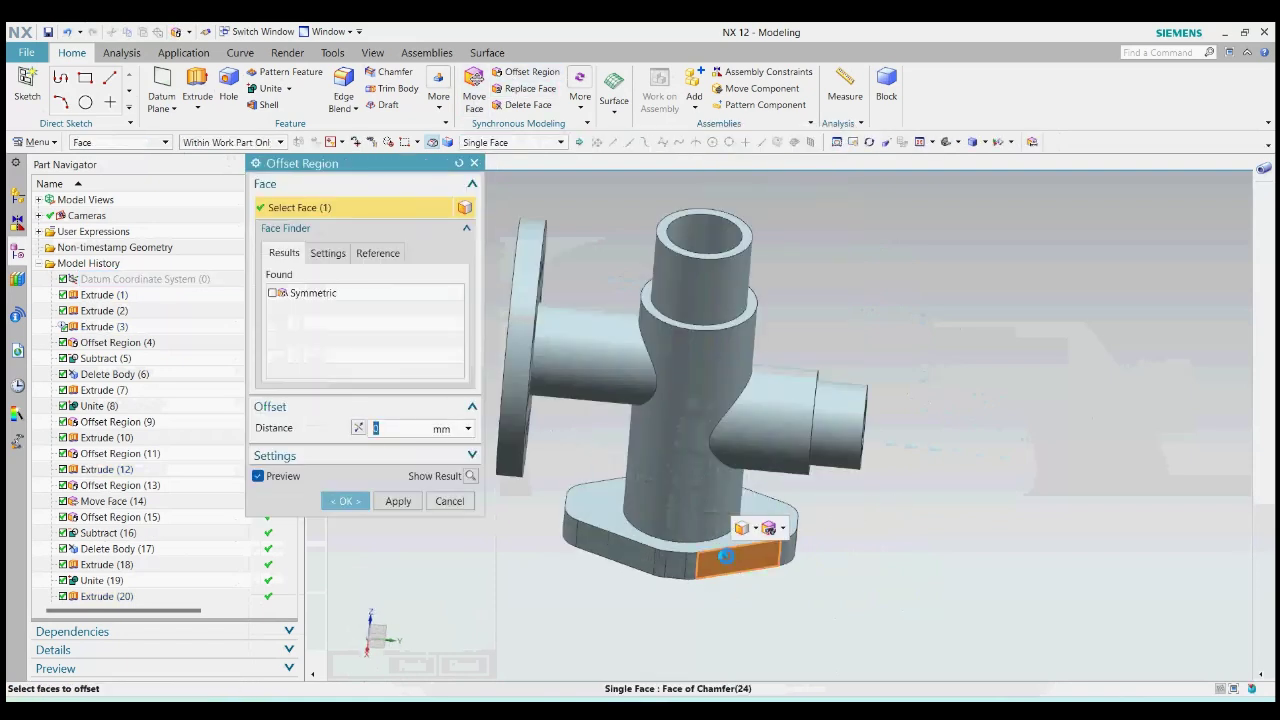
click(512, 142)
click(511, 184)
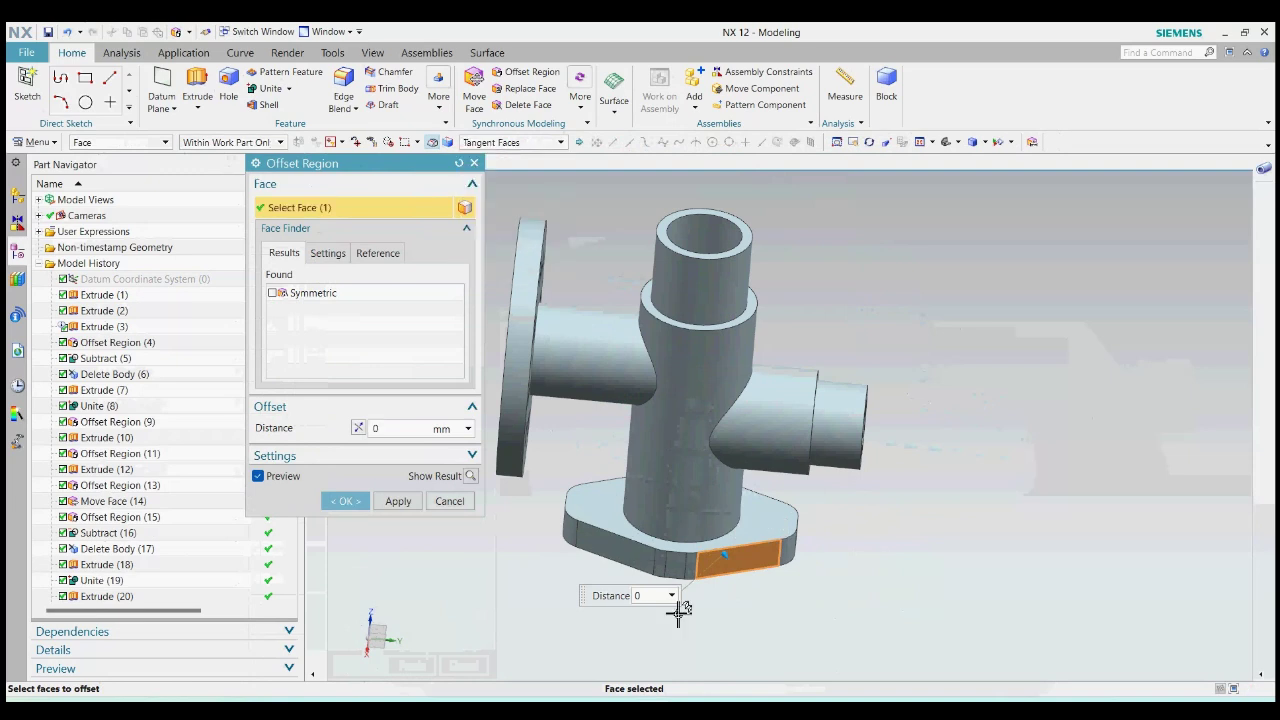
click(705, 566)
drag(729, 563, 751, 583)
click(359, 501)
Step: Start an Extrude sketch on the end plate's outer face and draw a vertical line downward from the bore's center
middle_drag(640, 440, 668, 418)
click(198, 85)
click(626, 312)
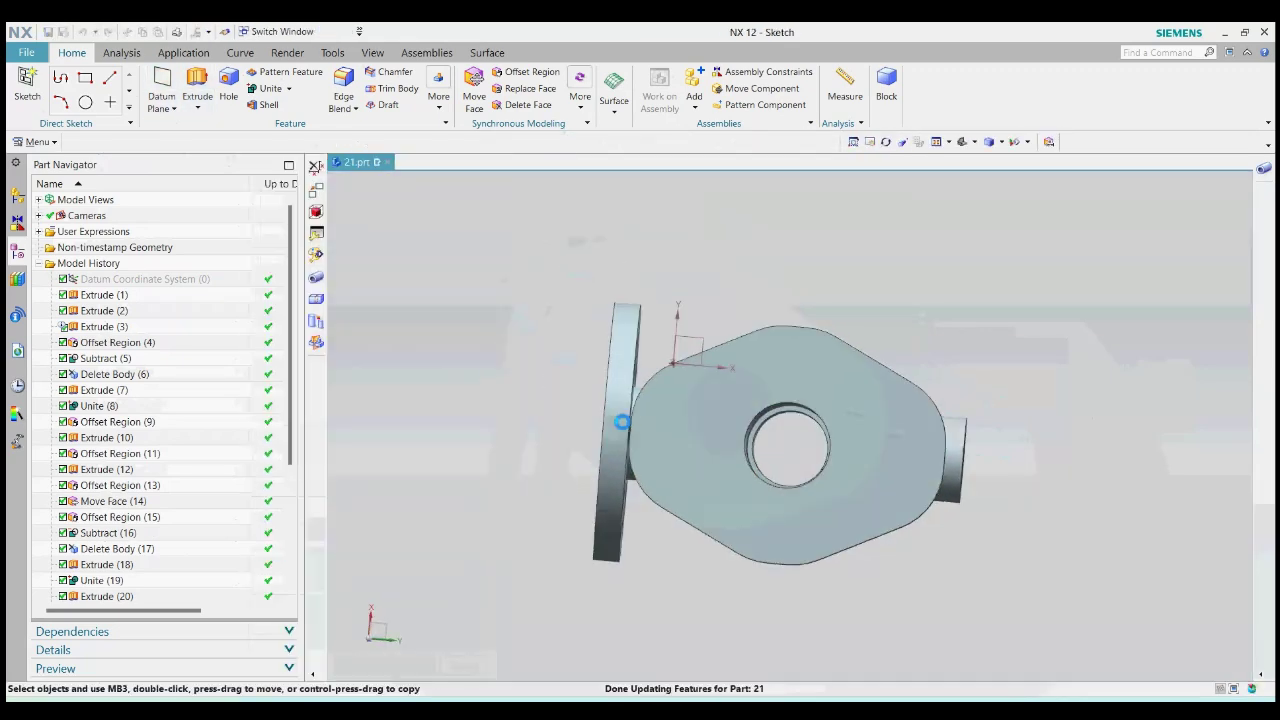
click(306, 85)
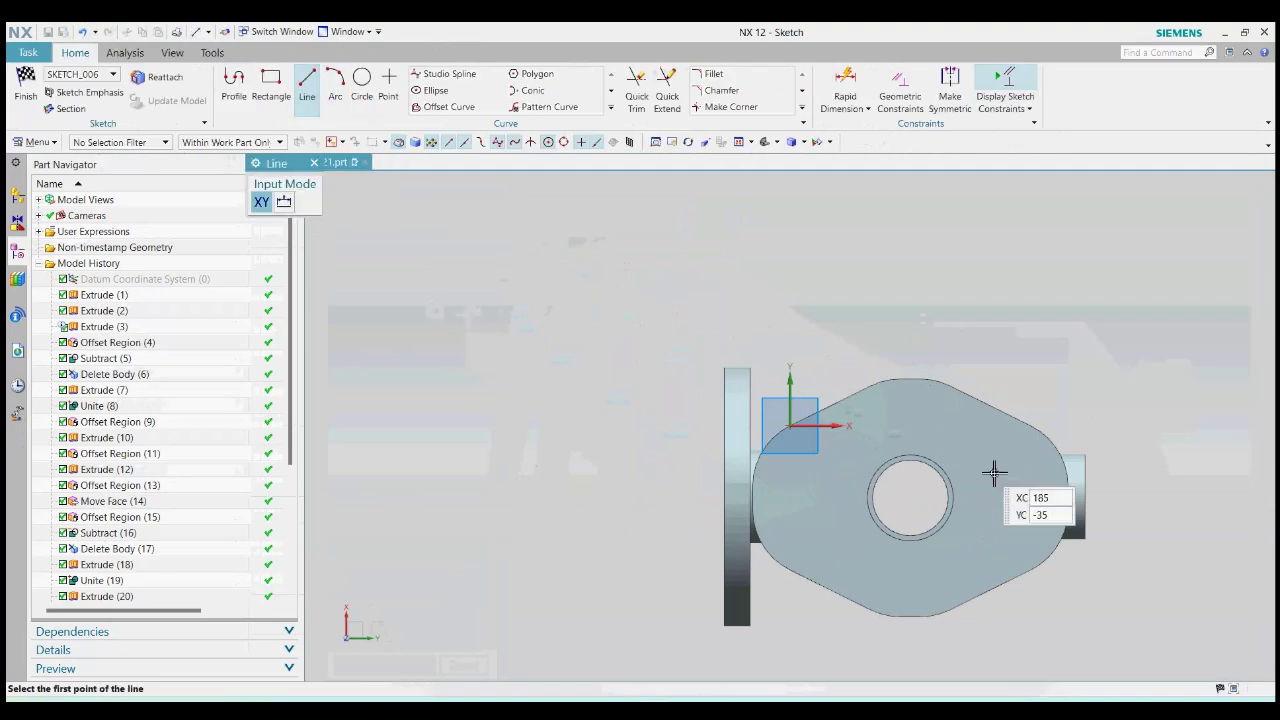
click(916, 540)
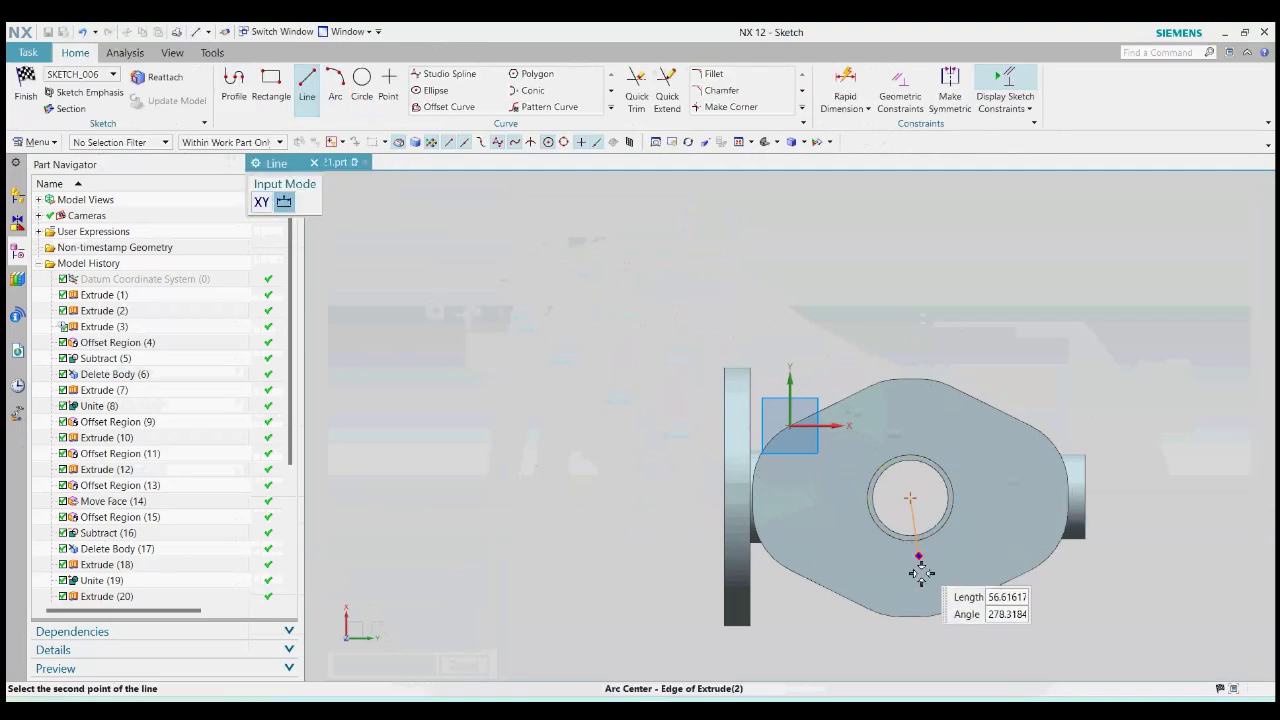
click(908, 654)
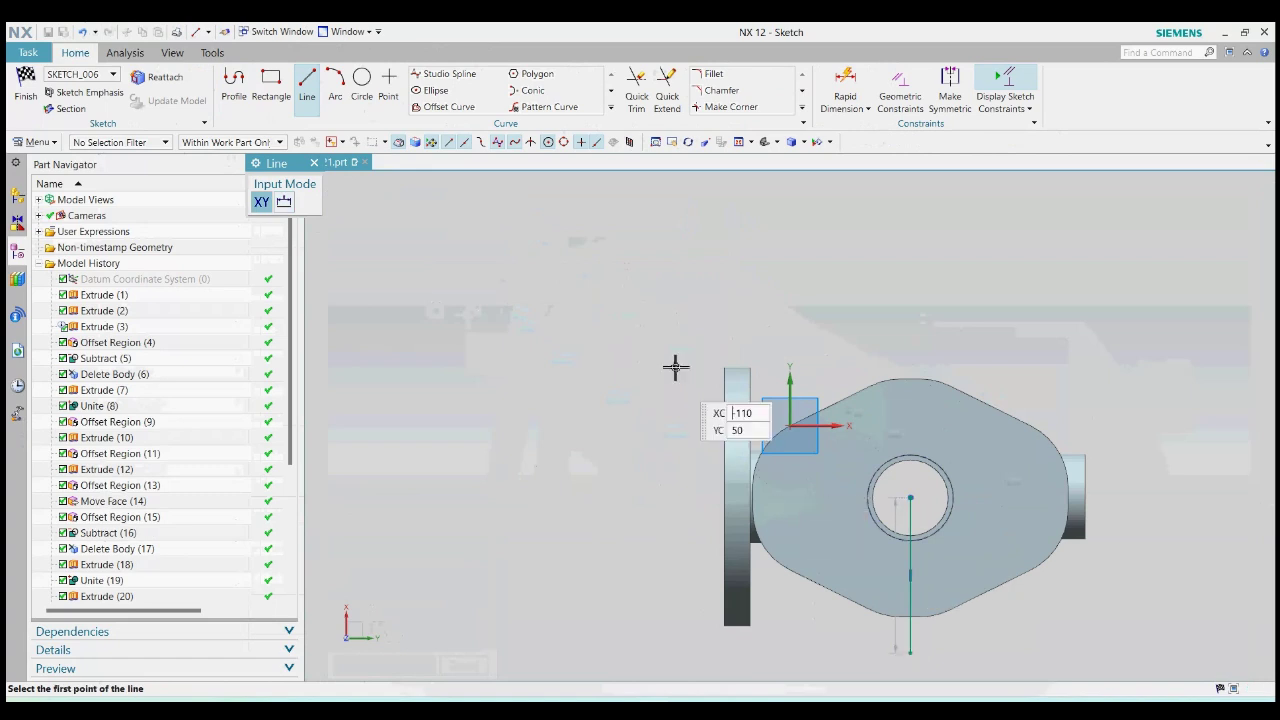
click(314, 162)
Step: Draw a second, longer vertical line downward from the bore's center over the first one
click(306, 85)
click(934, 527)
scroll(945, 410, down, 1)
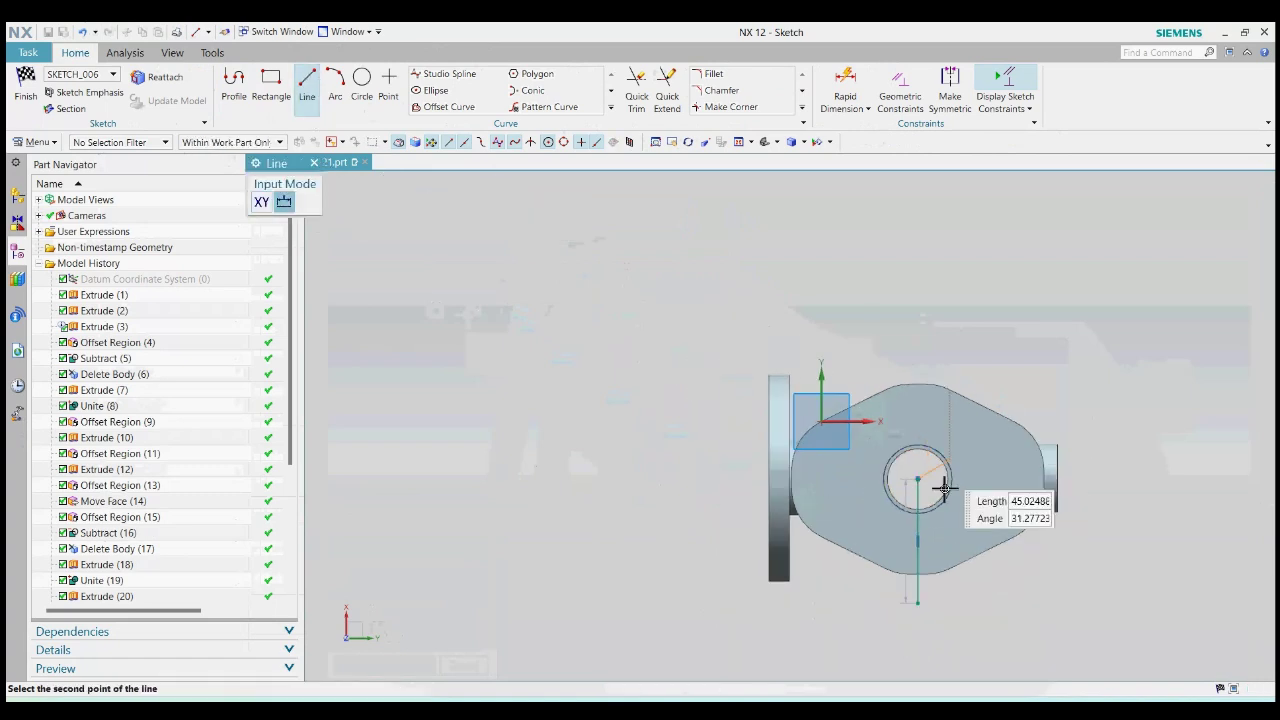
click(925, 647)
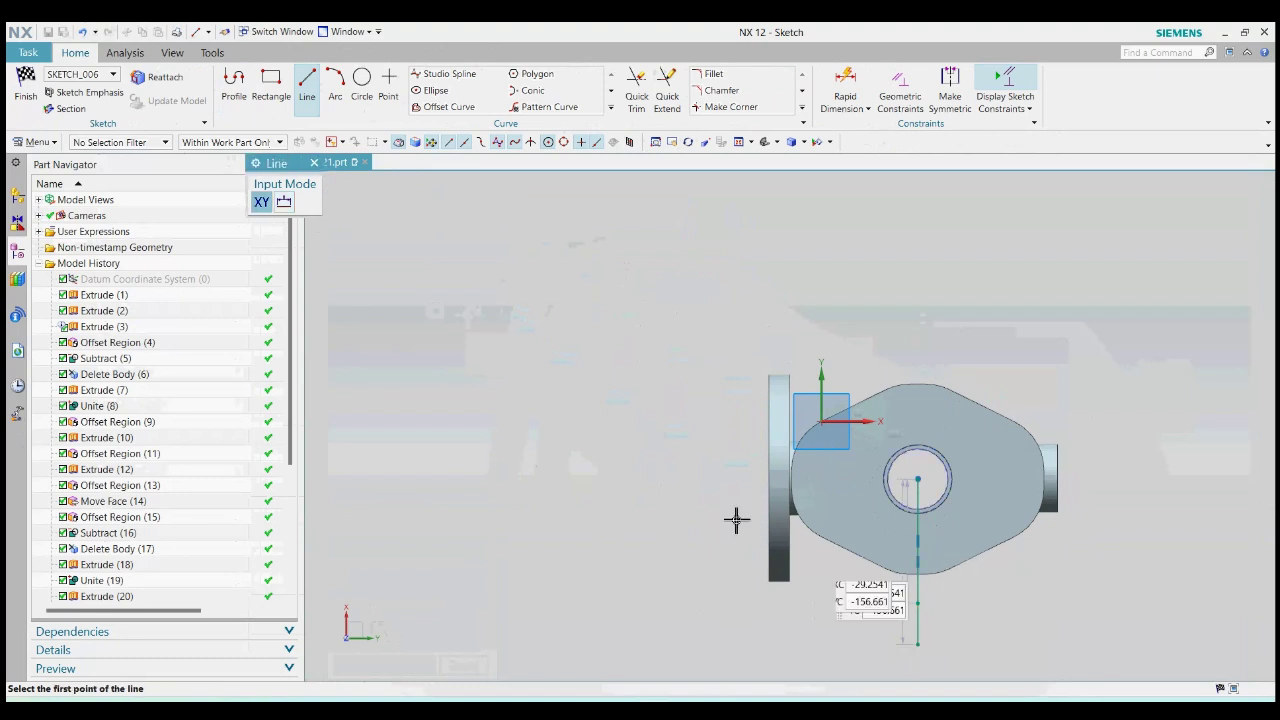
Step: Offset the longer vertical line symmetrically by 110 mm to both sides
click(440, 106)
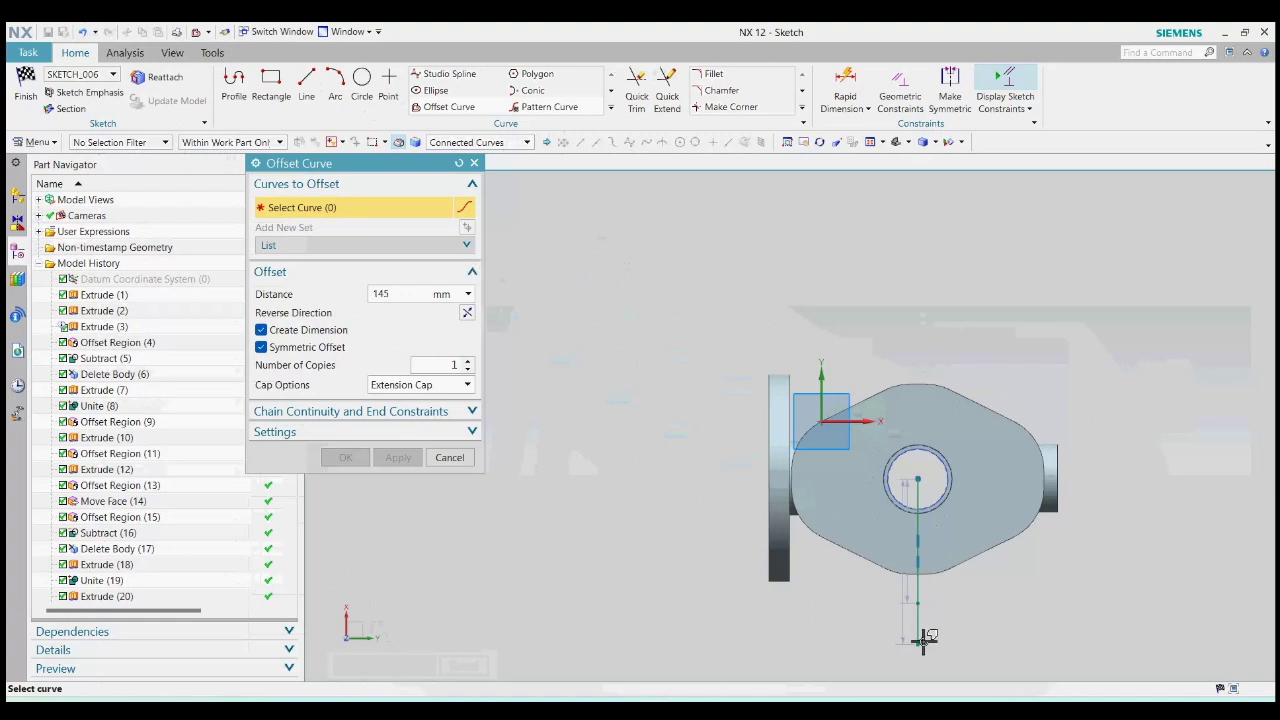
click(918, 636)
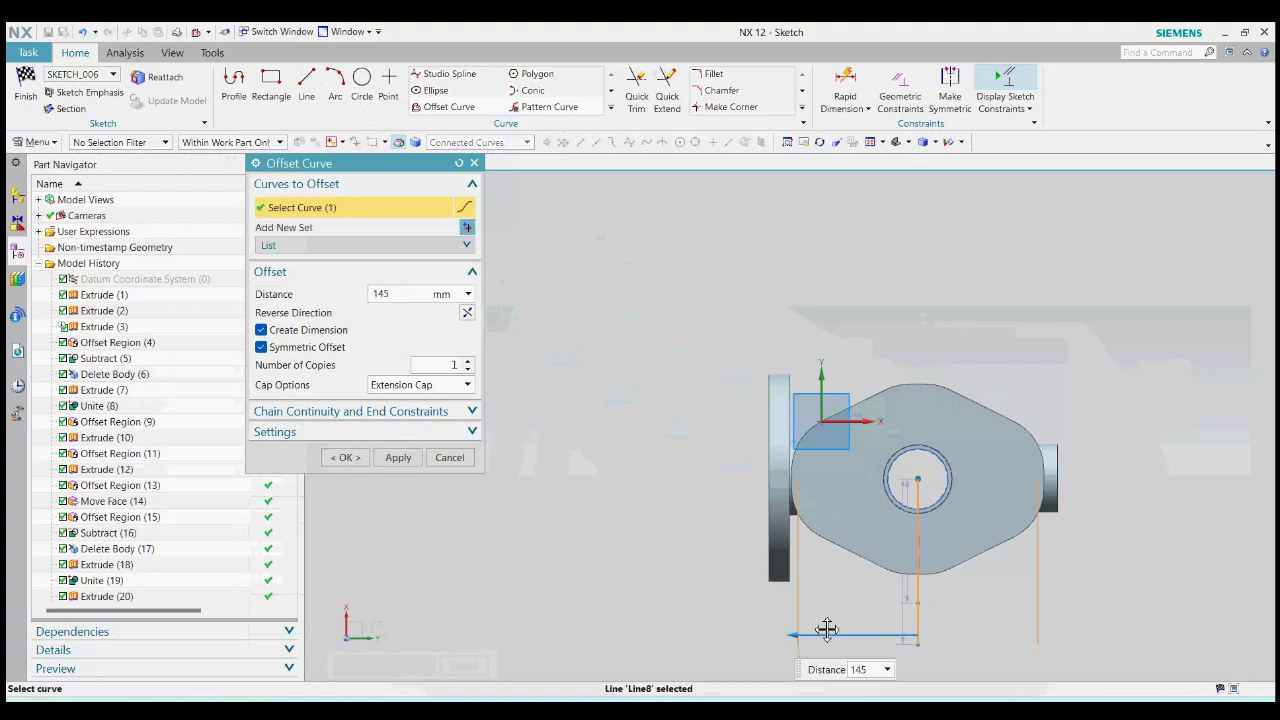
drag(810, 634, 829, 628)
click(345, 457)
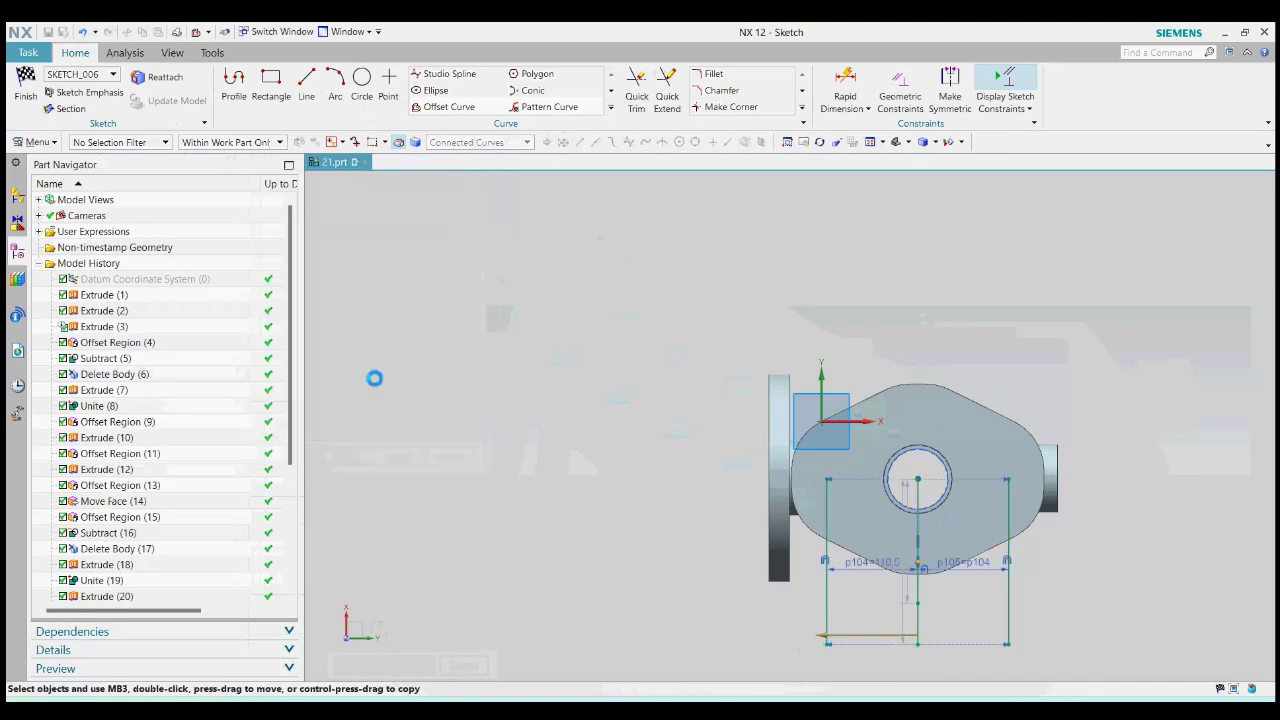
Step: Sketch a 25 mm diameter circle on the upper end of each of the two offset lines
click(362, 80)
scroll(832, 480, up, 4)
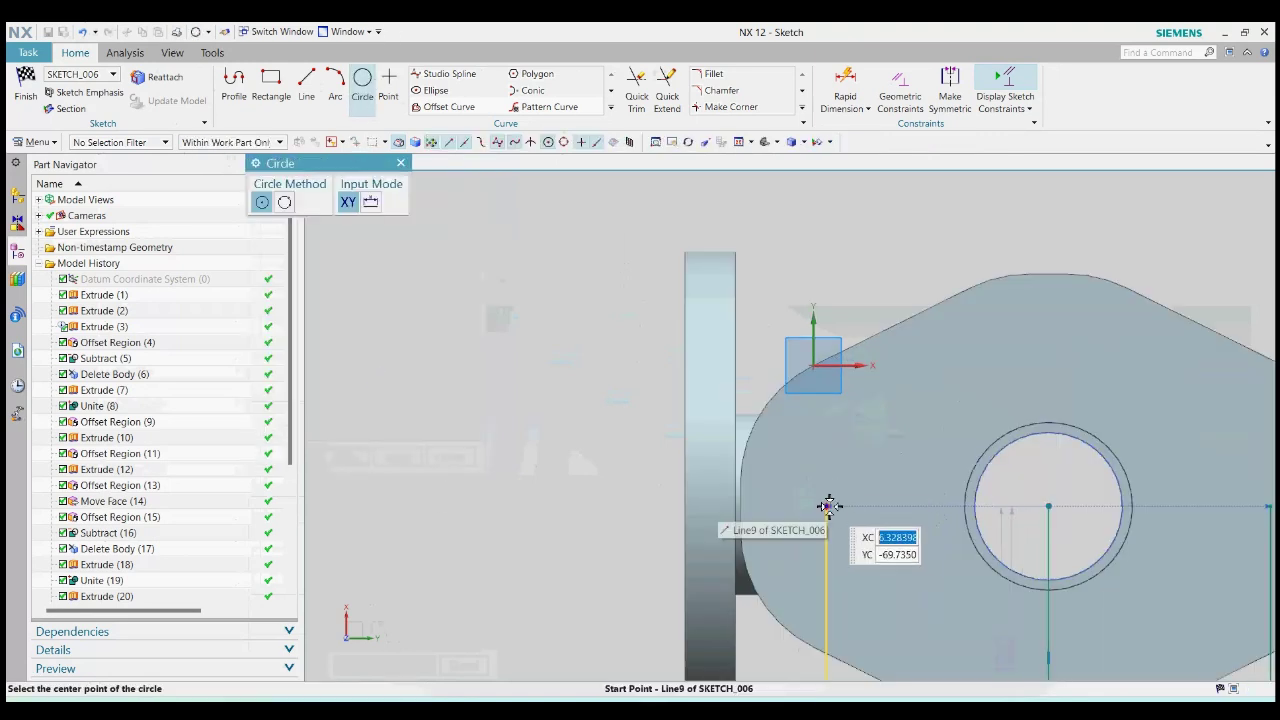
click(828, 506)
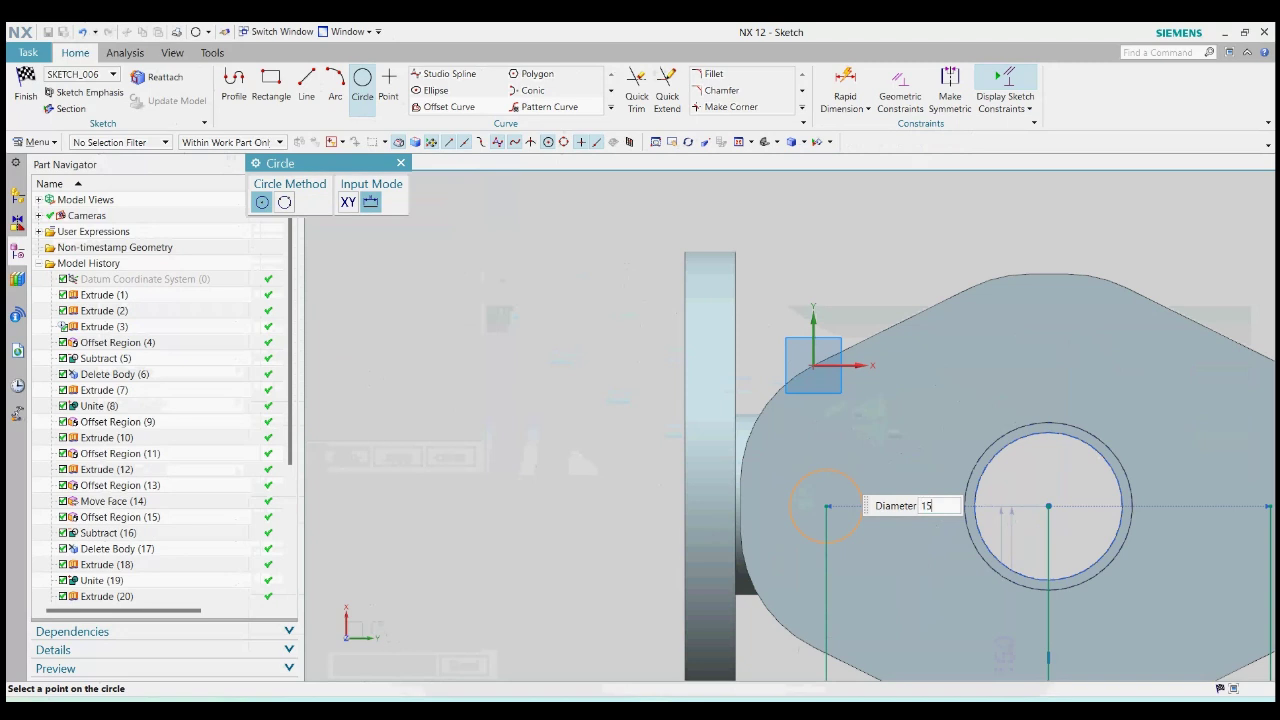
text(25)
key(Return)
scroll(745, 445, down, 3)
scroll(986, 460, up, 1)
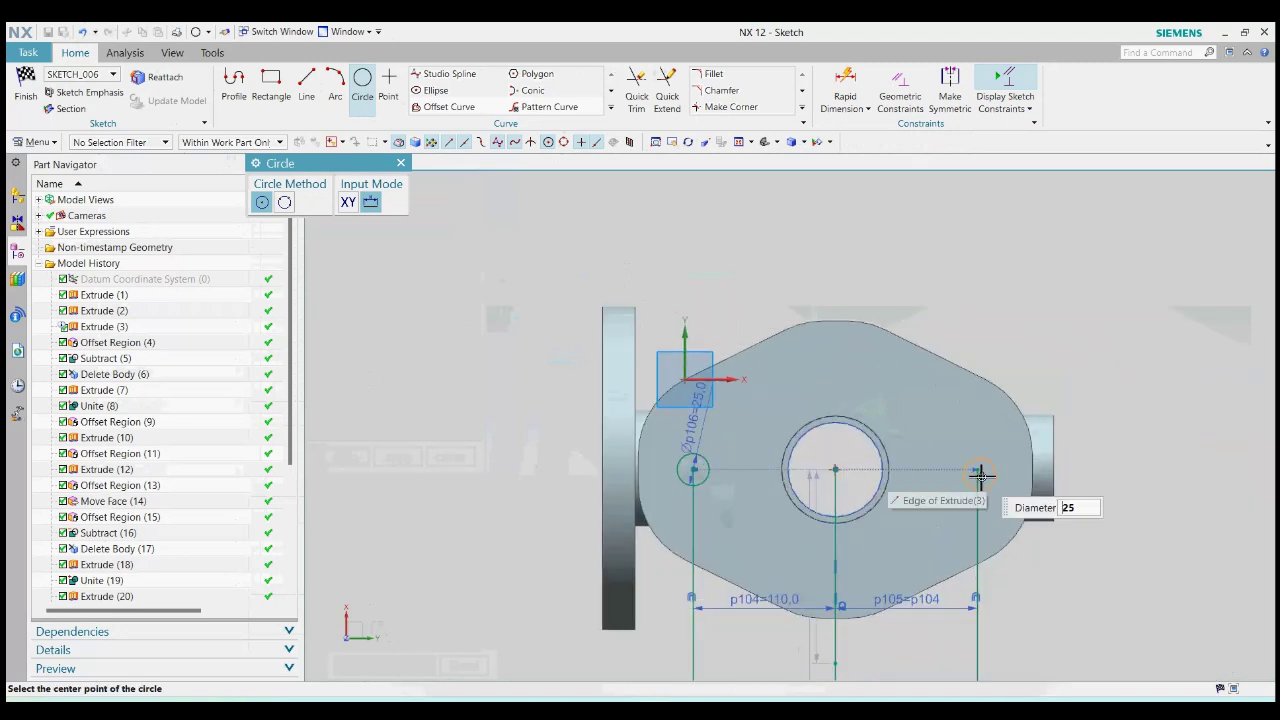
click(978, 470)
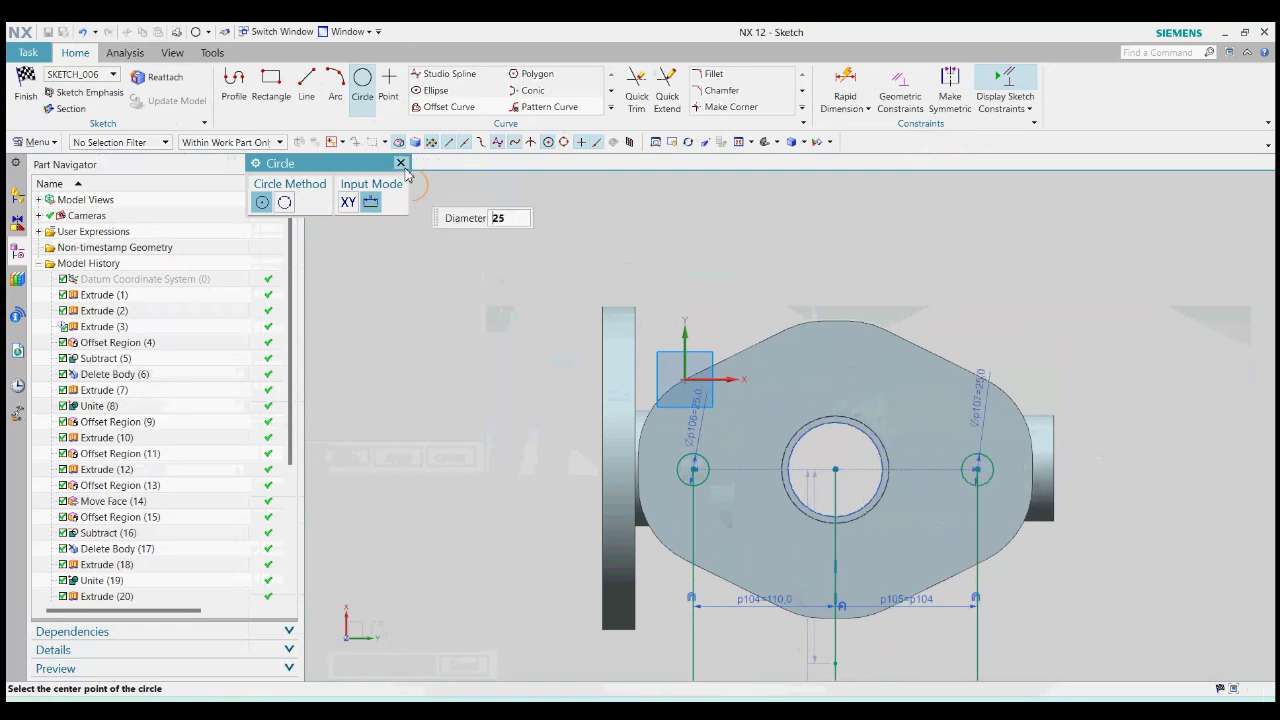
click(401, 163)
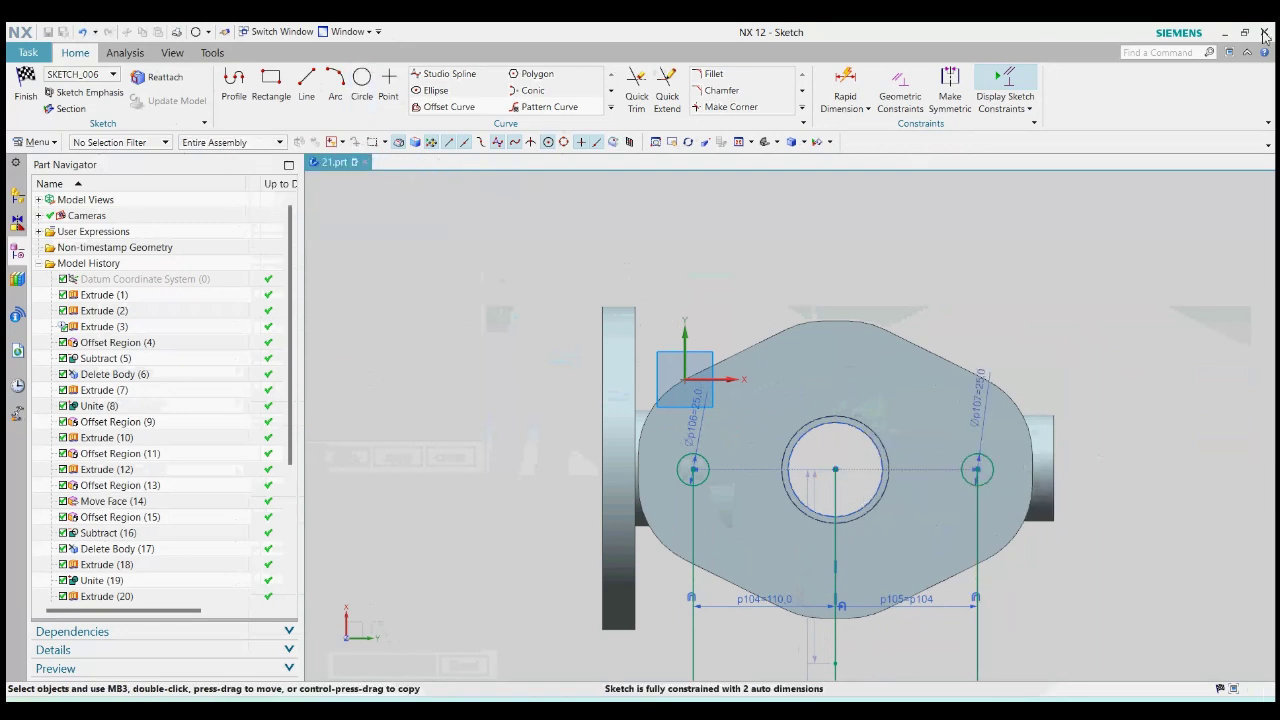
Step: Finish the sketch and cut the two 25 mm circles through the end plate from 65 mm to -75 mm with Subtract
click(26, 100)
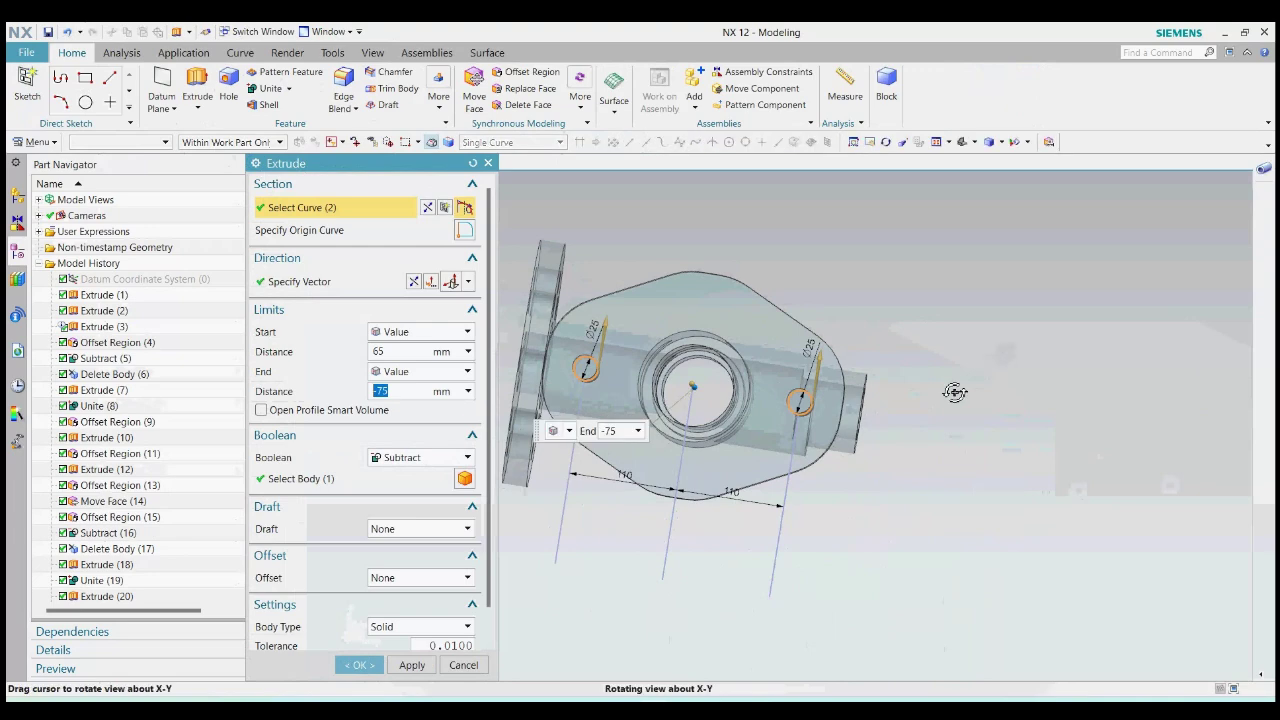
scroll(919, 400, down, 3)
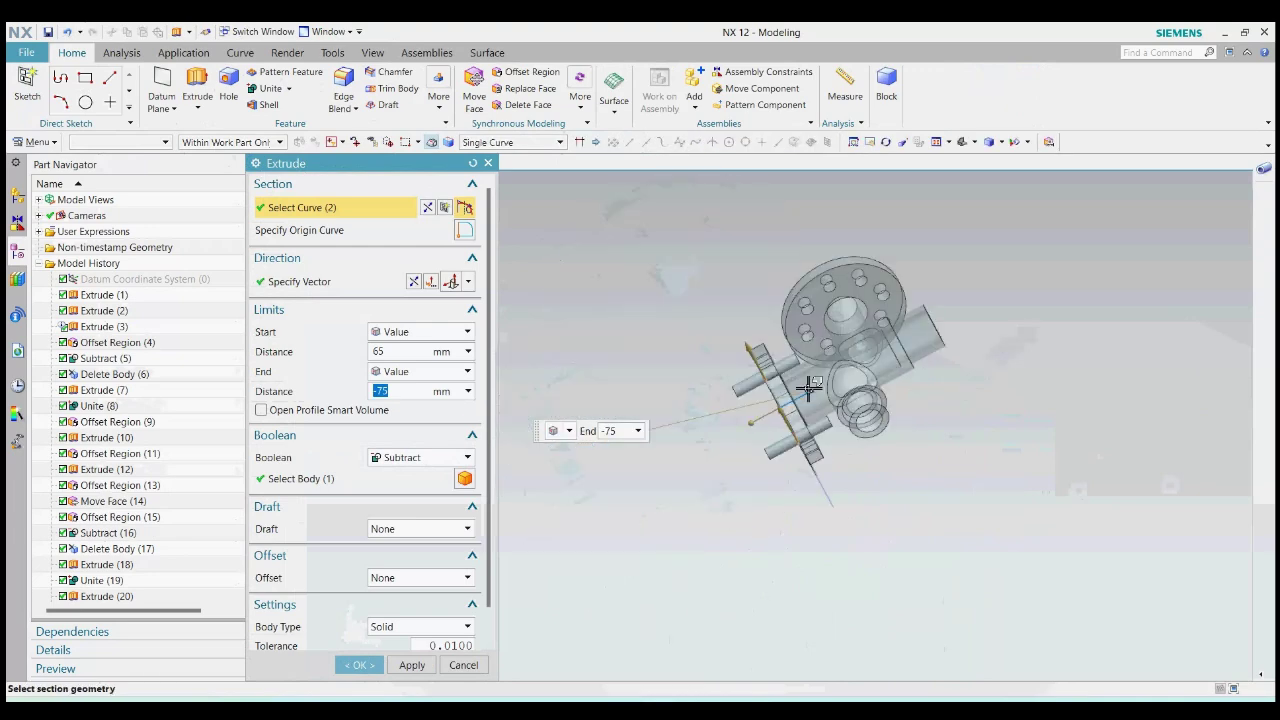
click(363, 665)
Step: Change the solid body's display color to brownish orange
middle_drag(837, 494, 906, 532)
click(316, 254)
click(893, 436)
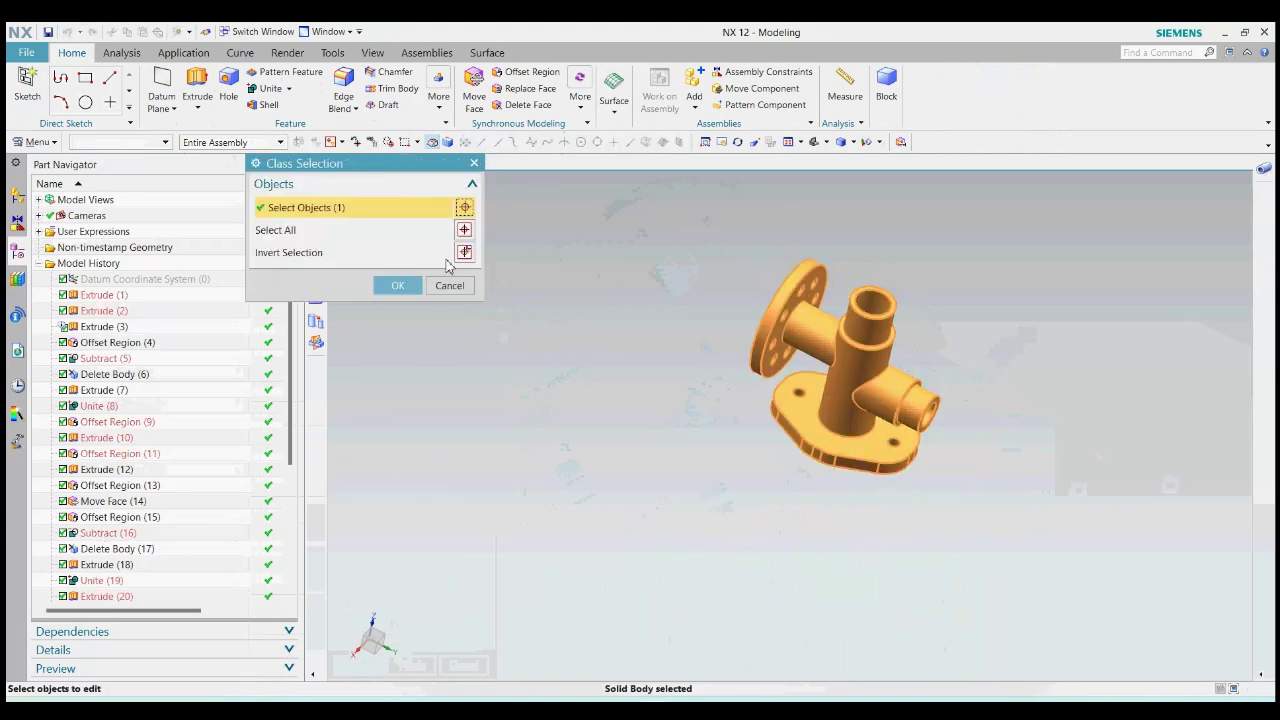
click(408, 286)
click(431, 254)
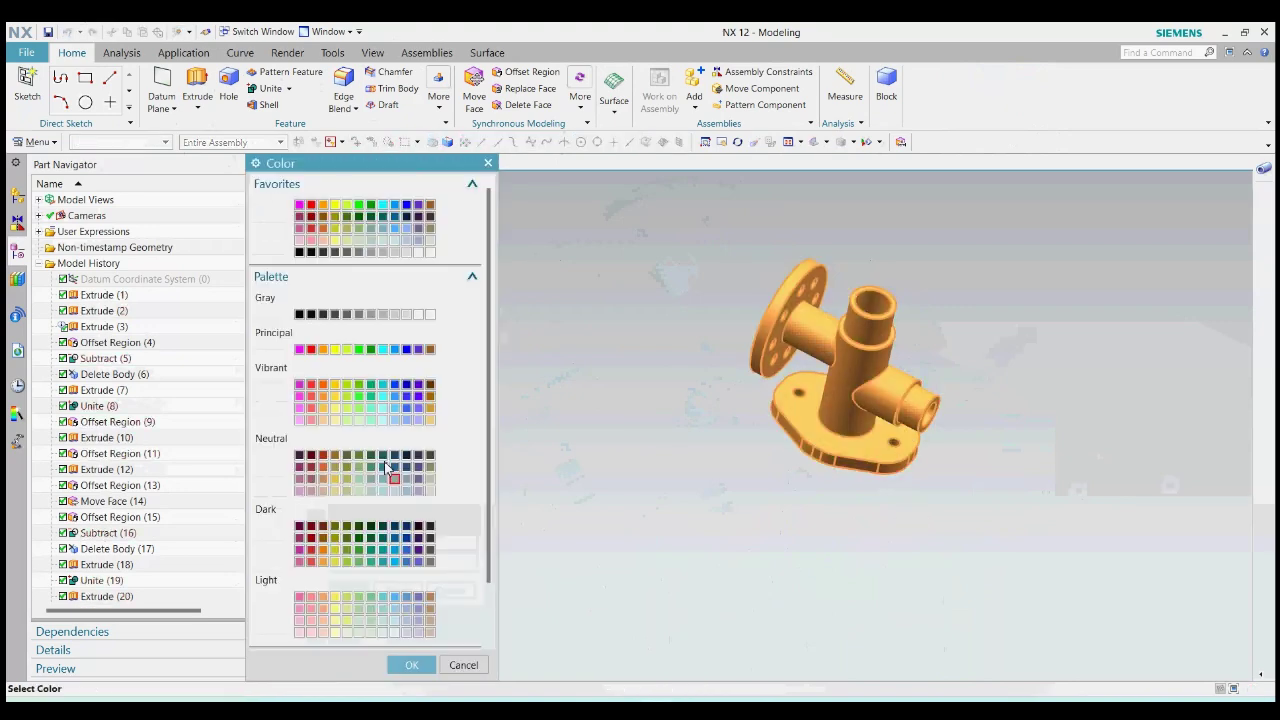
click(410, 666)
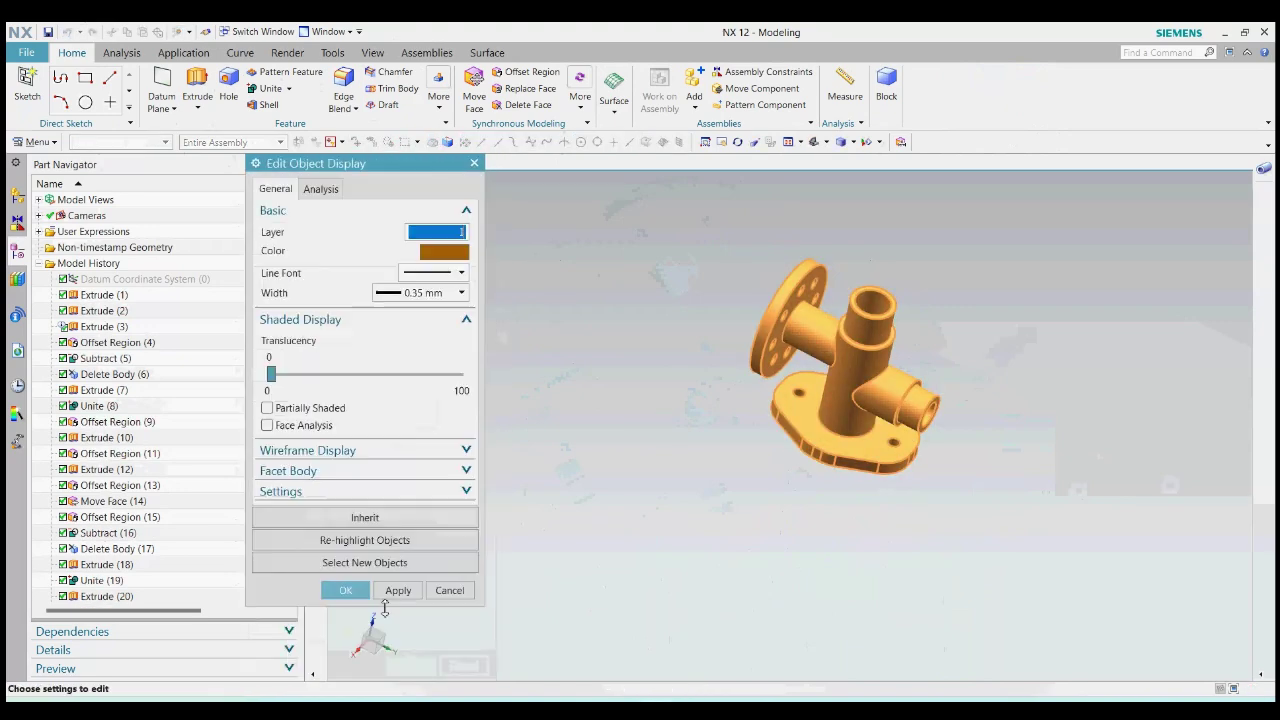
click(418, 591)
Step: Turn on True Shading and rotate the model to show its other side
click(385, 56)
click(720, 84)
middle_drag(1076, 604, 943, 594)
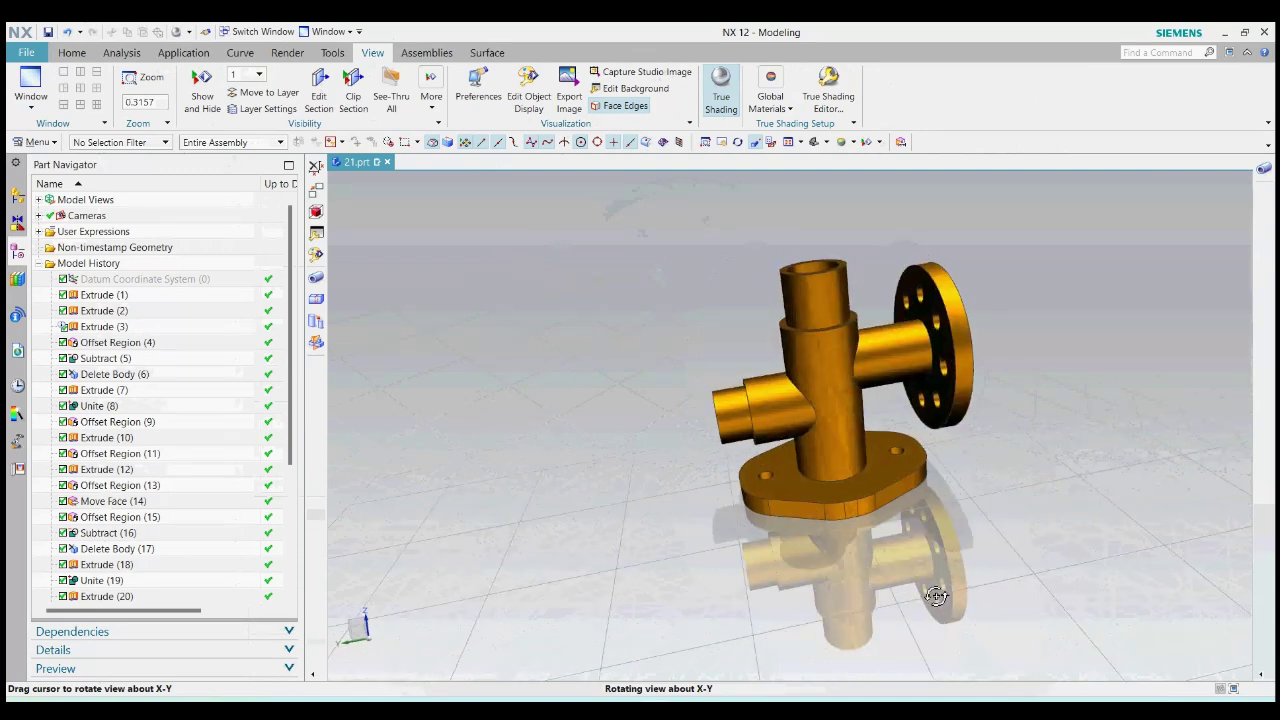
Step: Blend both branch junctions, the pipe-to-plate and branch-to-flange edges and the inner edge of the pipe's upper step with a 15 mm radius
click(71, 53)
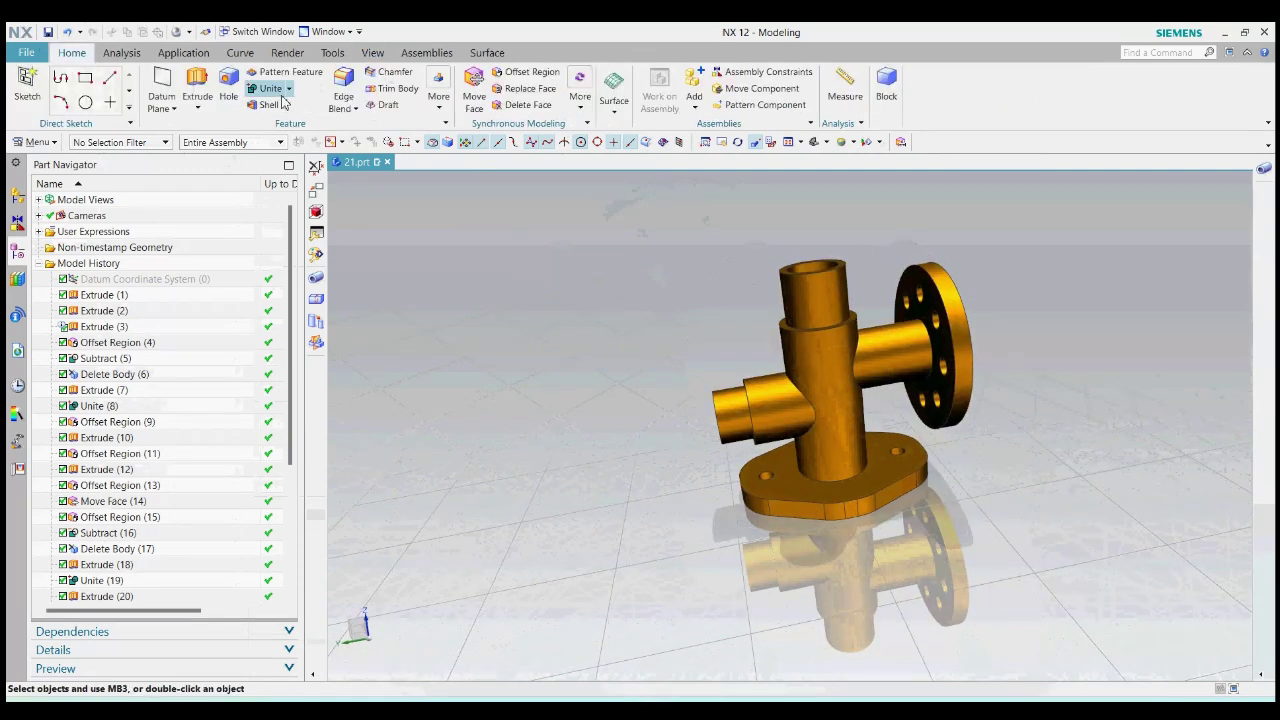
click(340, 100)
scroll(815, 420, up, 2)
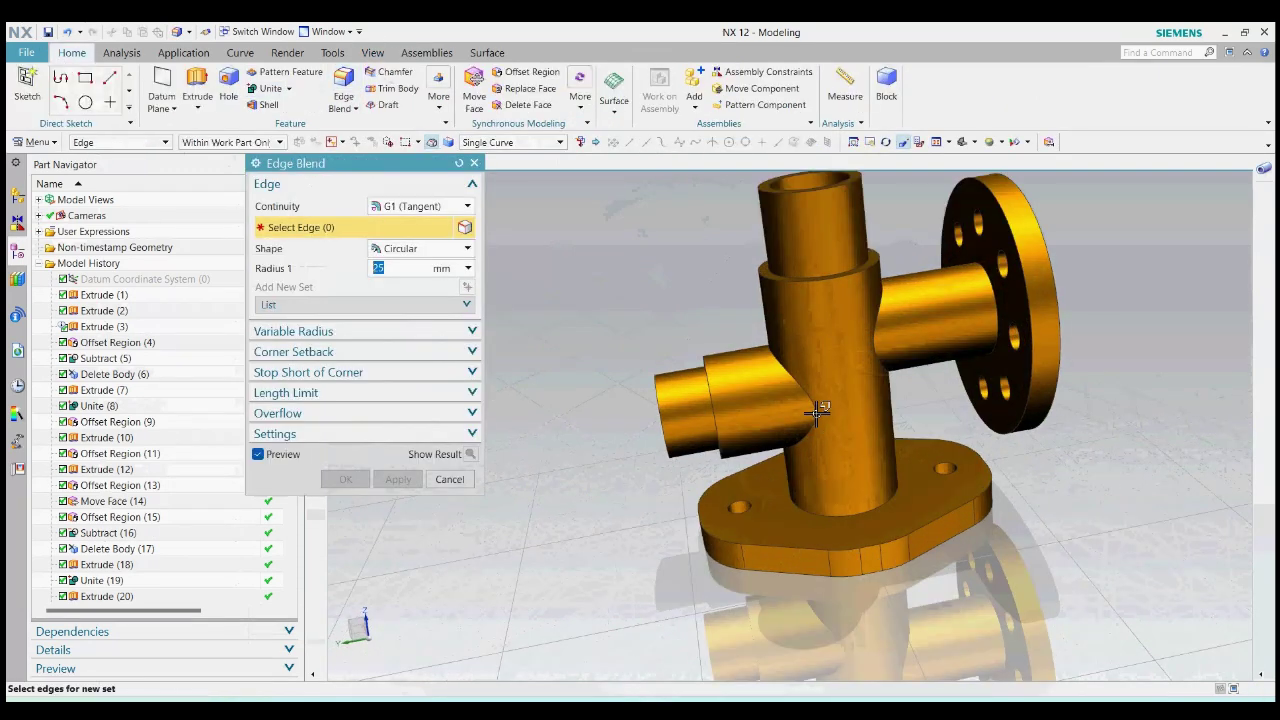
click(815, 413)
click(877, 333)
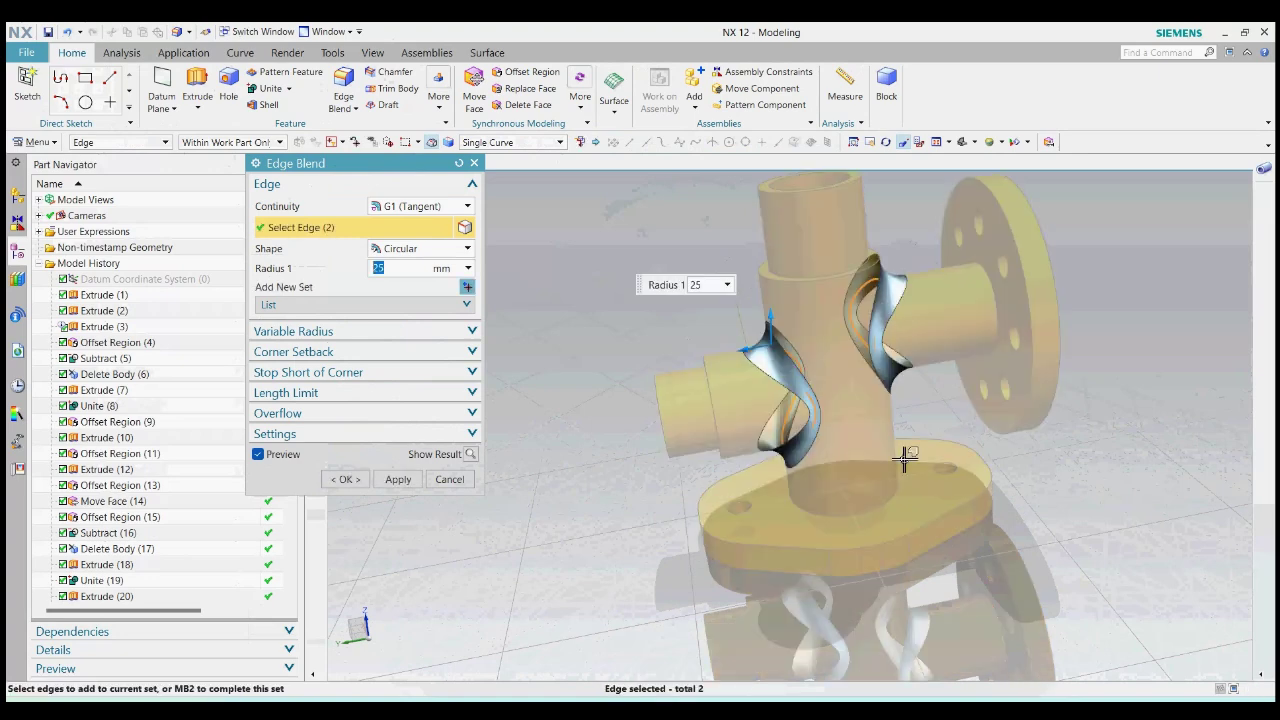
click(889, 503)
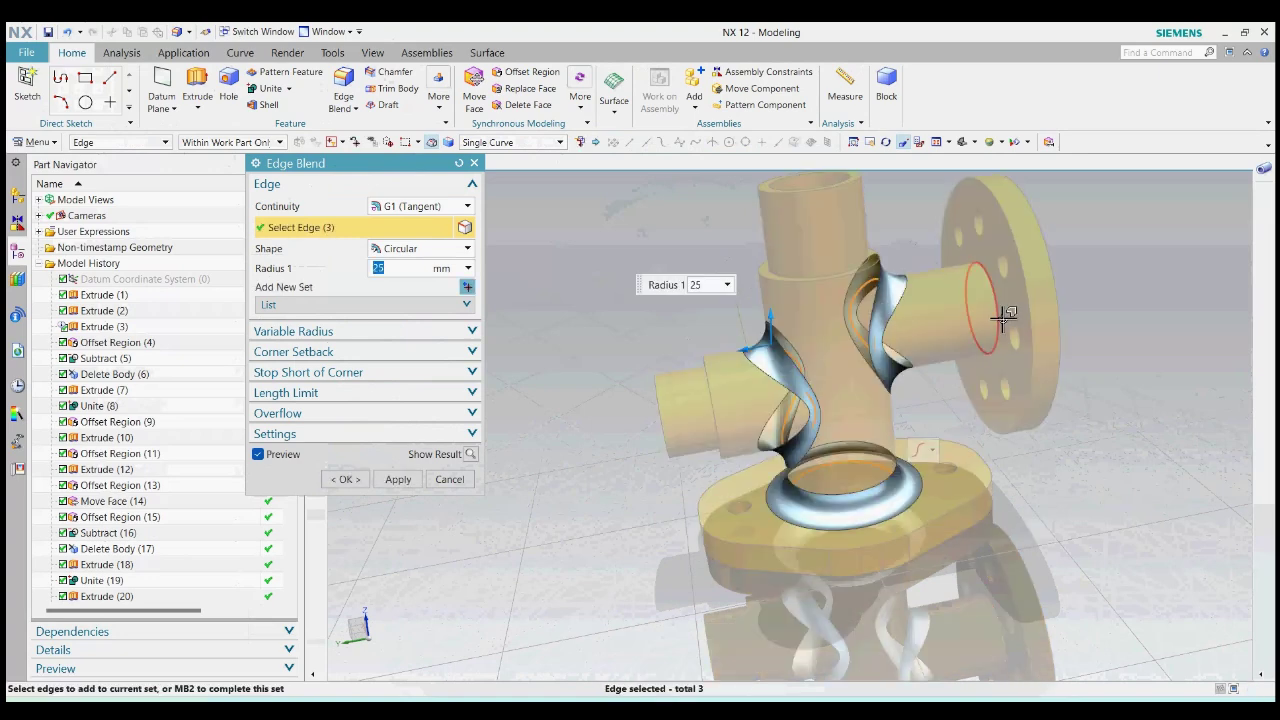
click(1001, 316)
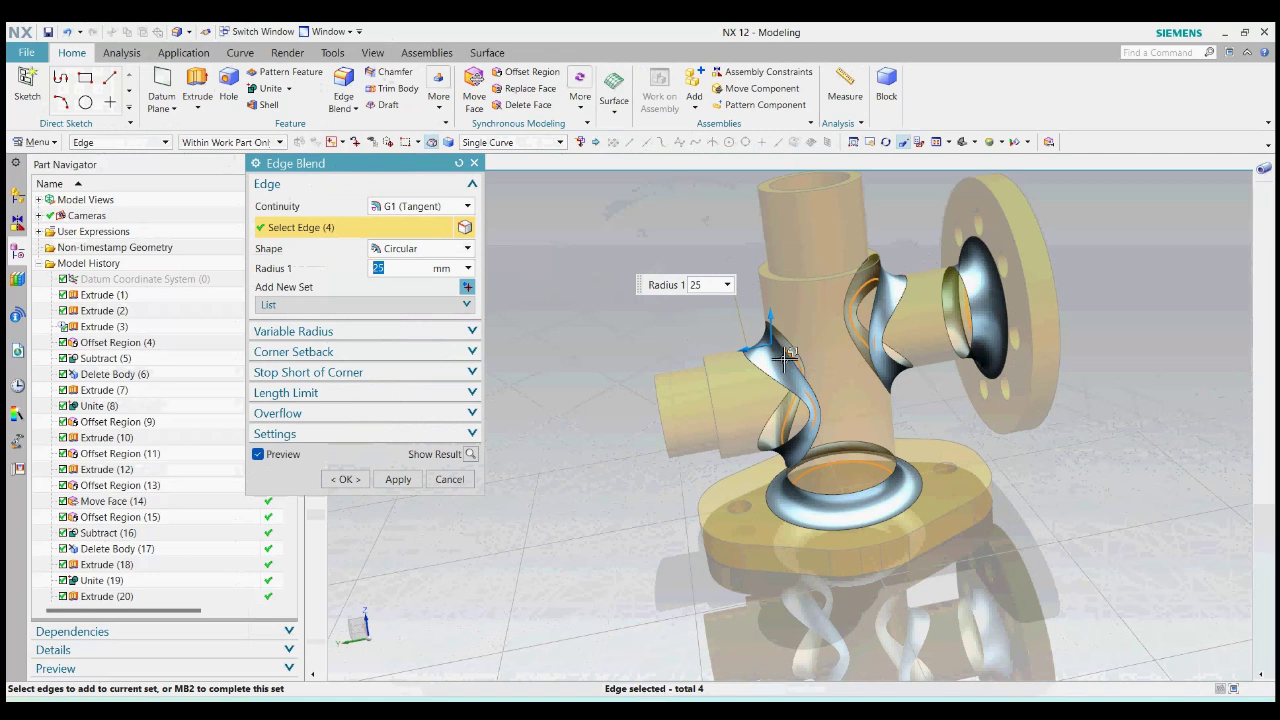
text(15)
key(Return)
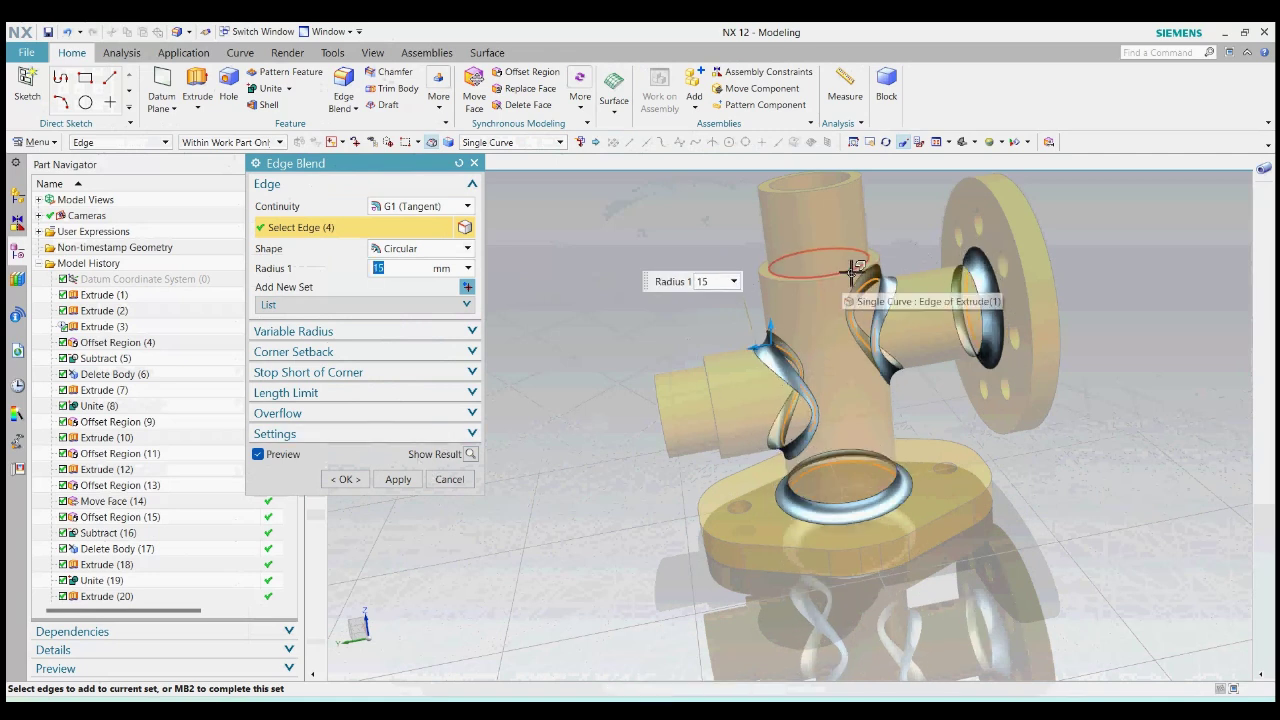
click(811, 282)
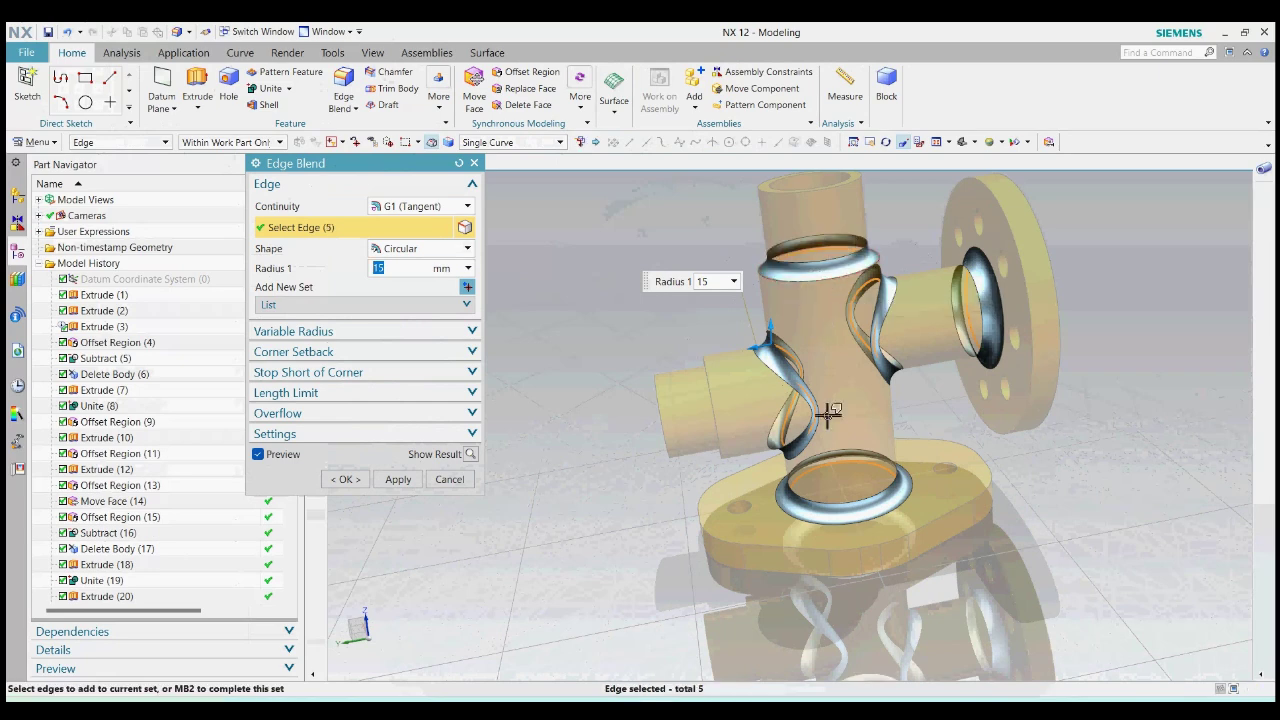
click(398, 479)
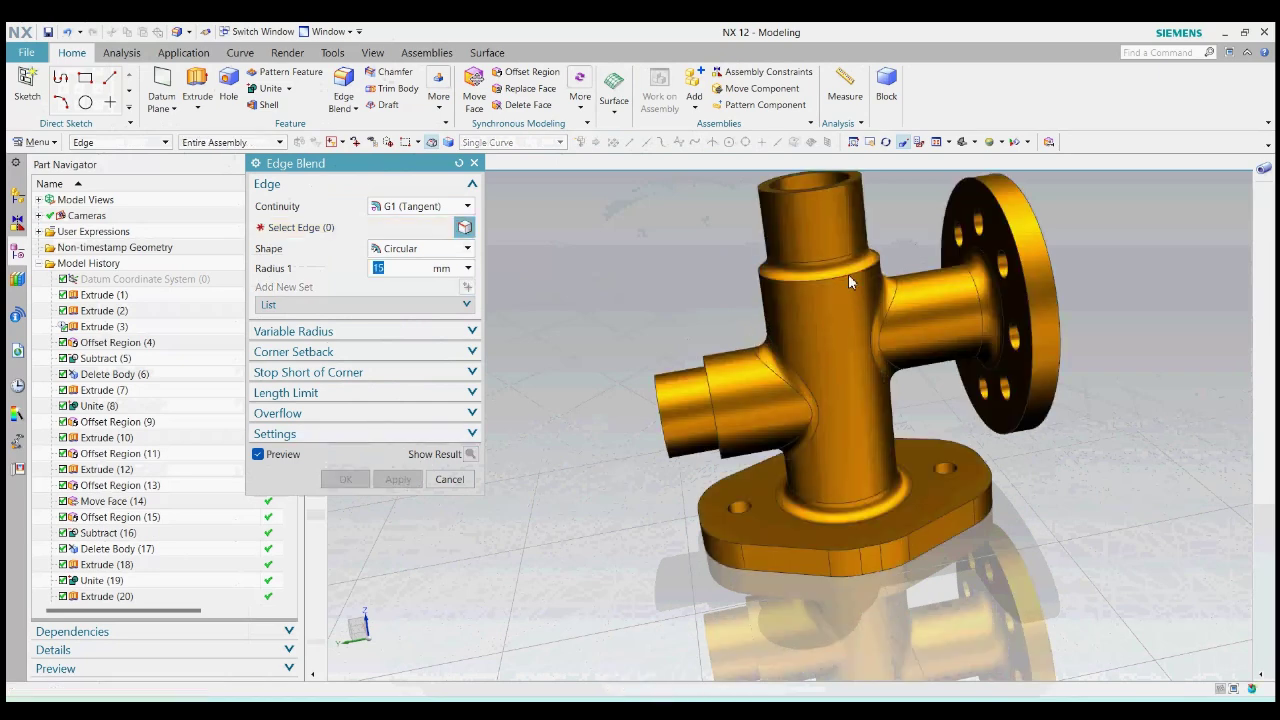
Step: Blend the outer rim of the pipe's upper step and the shoulder edge of the stepped side branch with a 15 mm radius
click(851, 274)
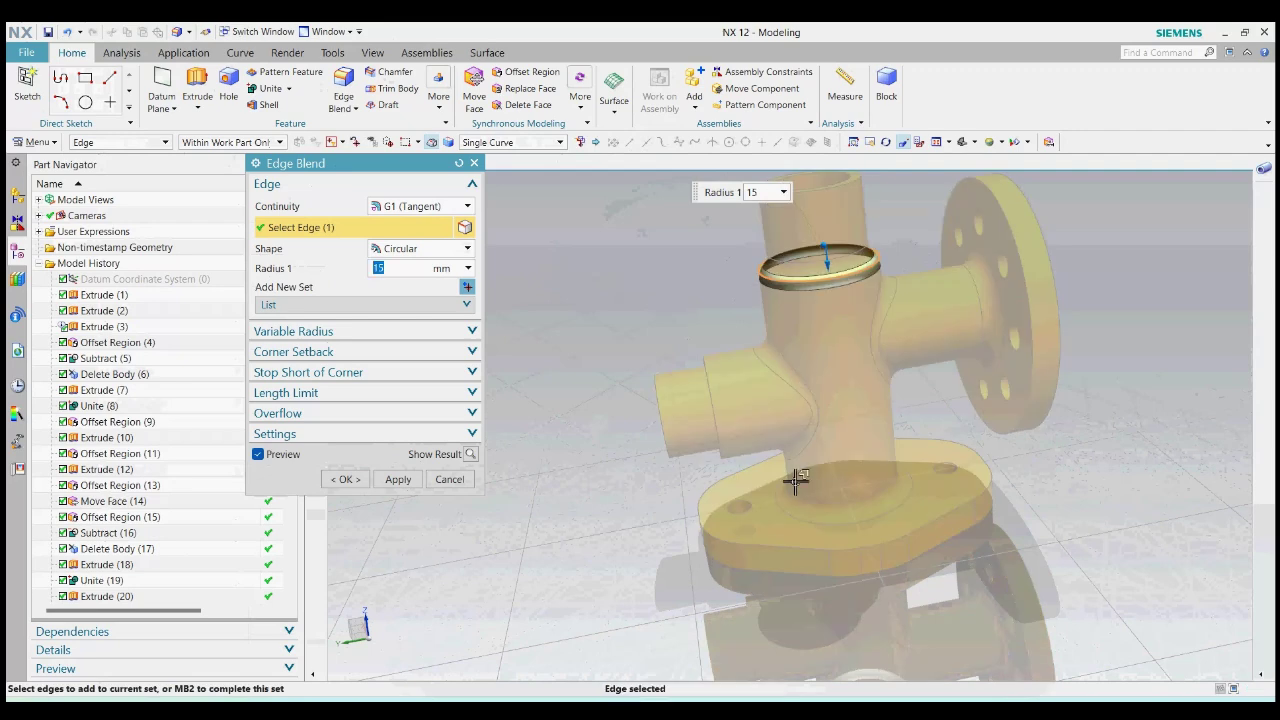
middle_drag(776, 418, 740, 403)
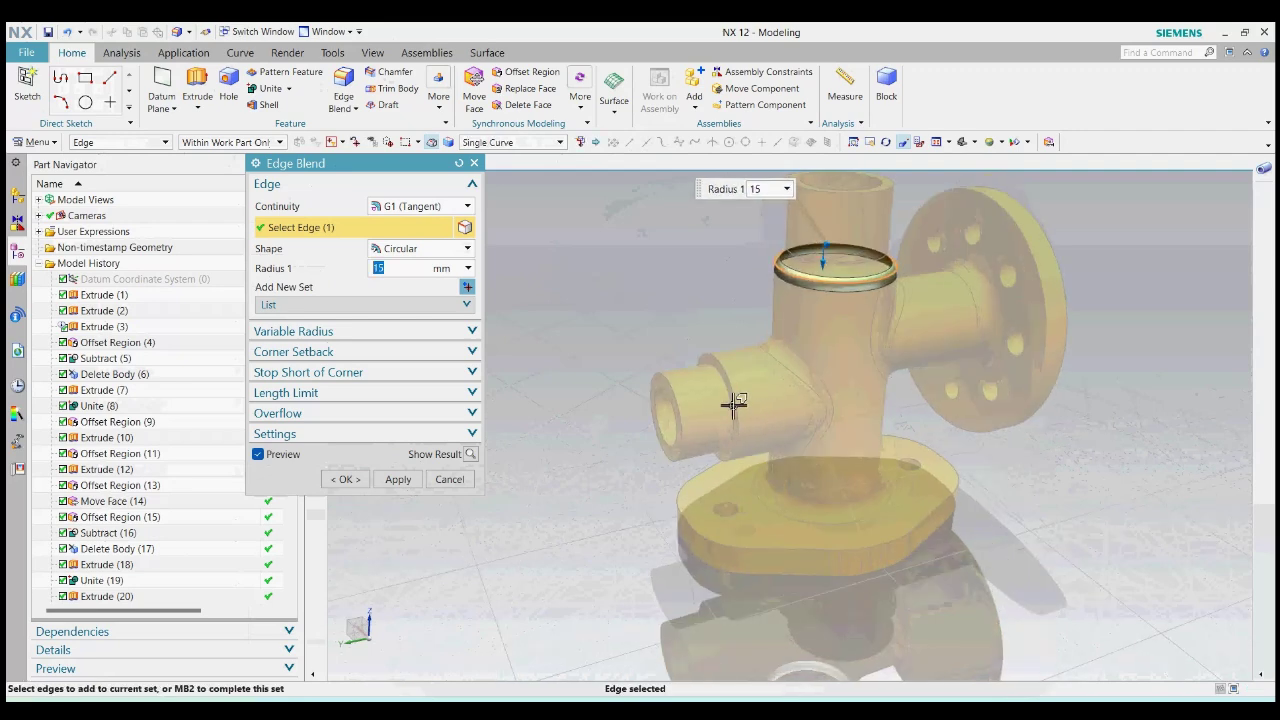
click(398, 480)
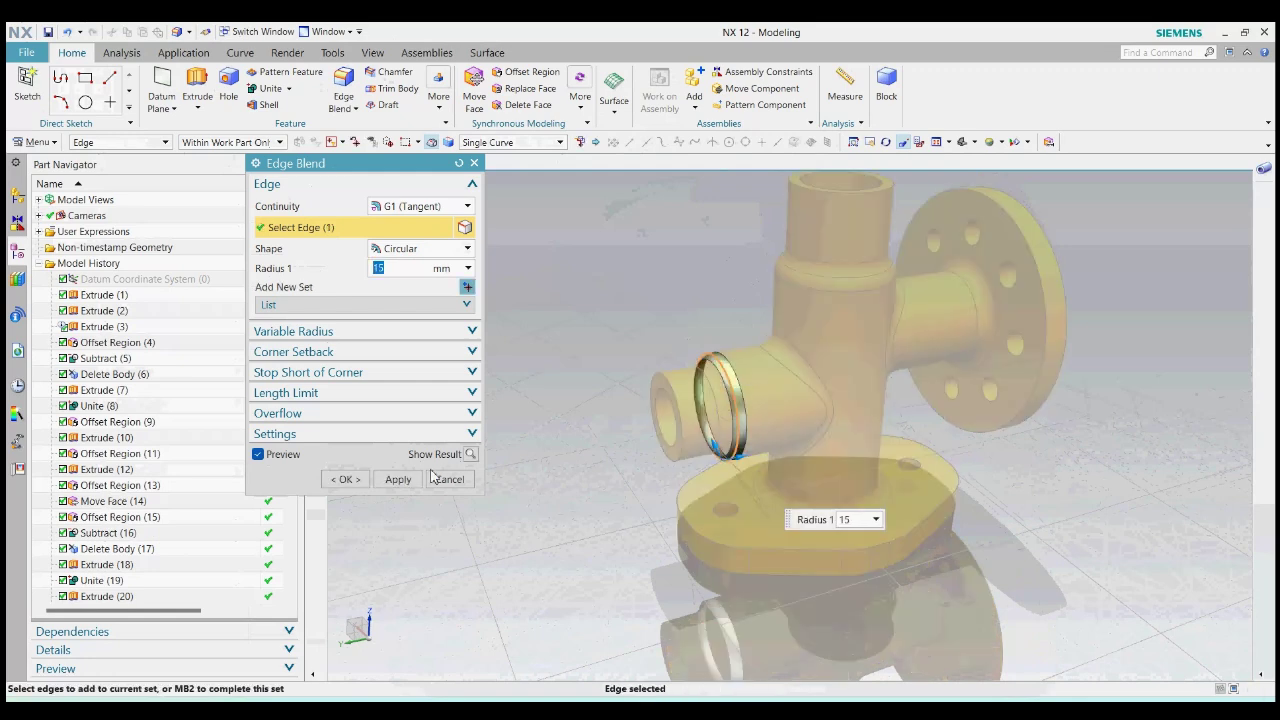
click(343, 479)
scroll(857, 477, down, 3)
middle_drag(857, 477, 817, 639)
middle_drag(1155, 538, 1076, 612)
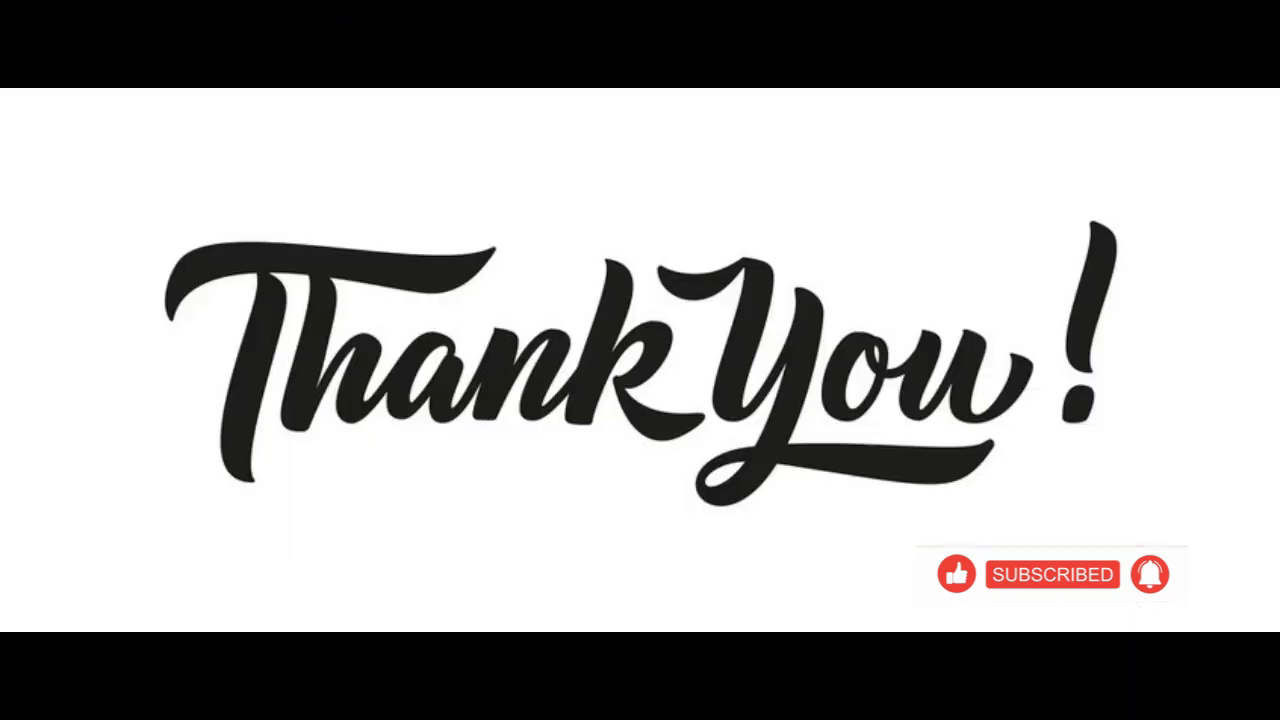